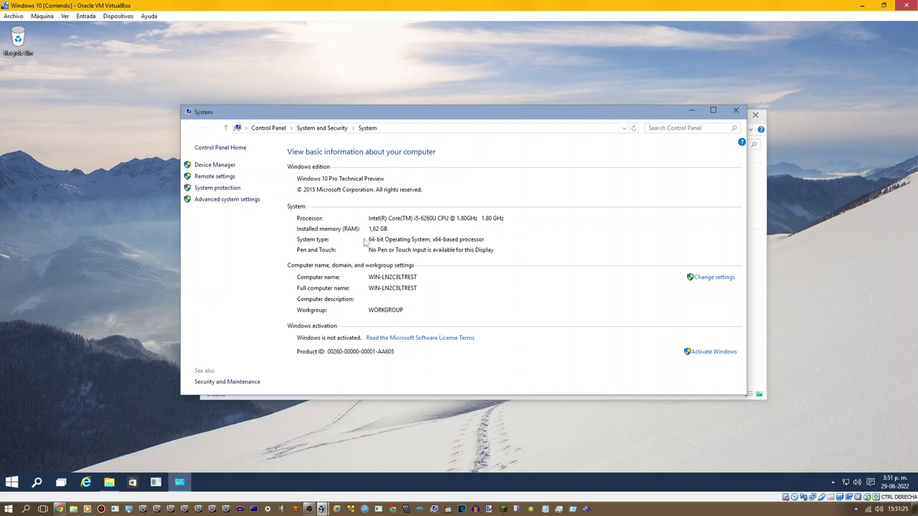
Bring up the About Windows version information, examine the edition and build details alongside the System window, and dismiss it.
key(super+r)
key(Return)
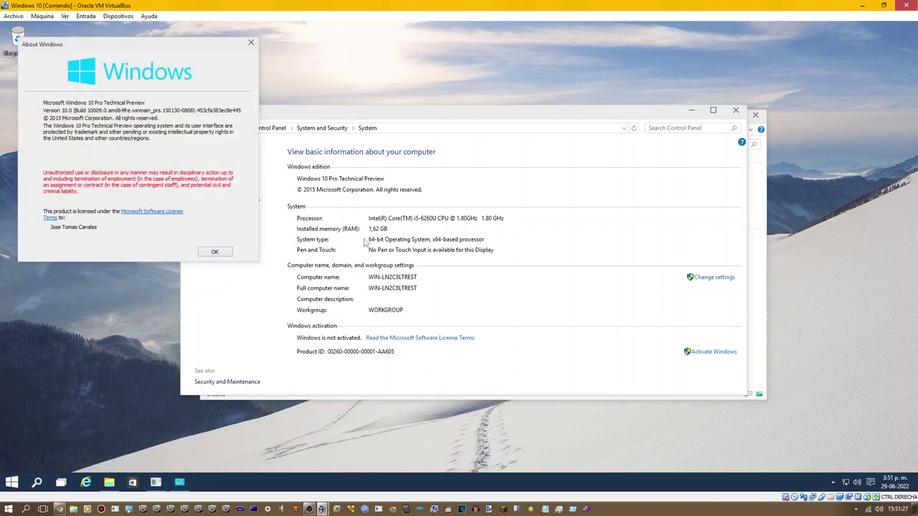
drag(190, 48, 291, 132)
click(566, 351)
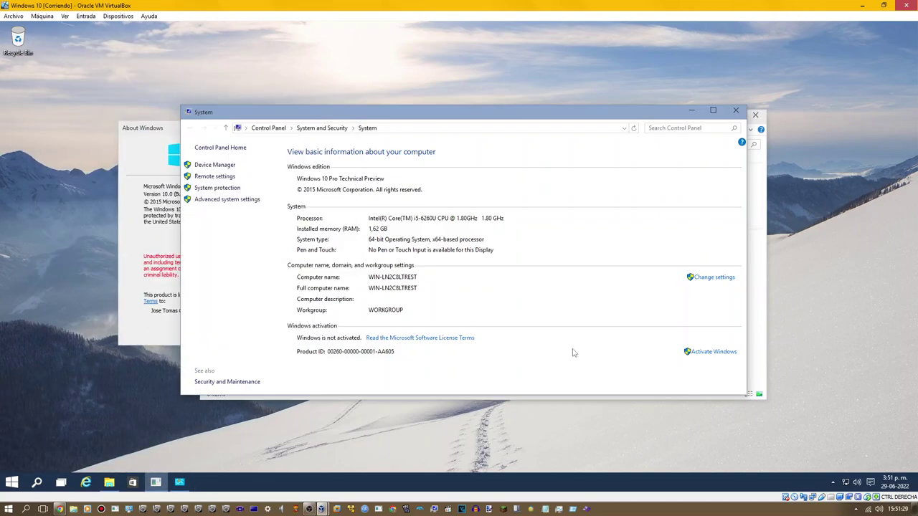
click(178, 237)
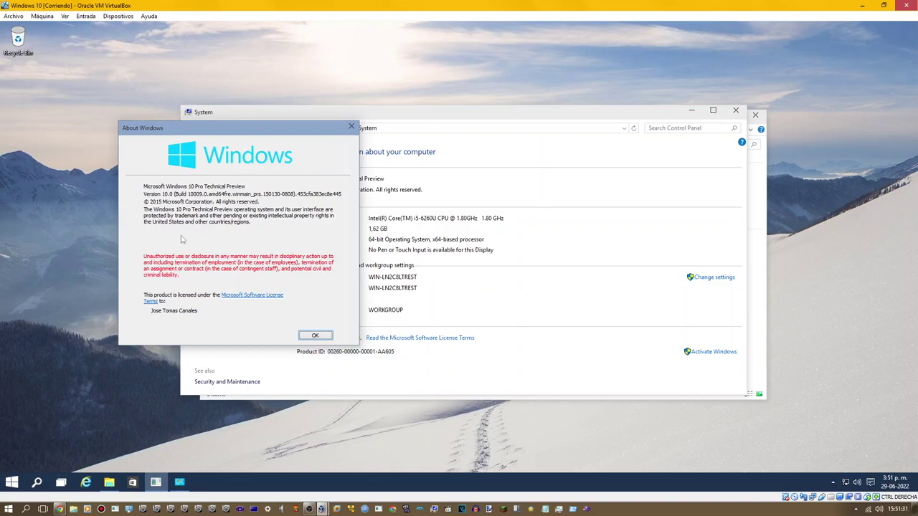
drag(158, 133, 305, 189)
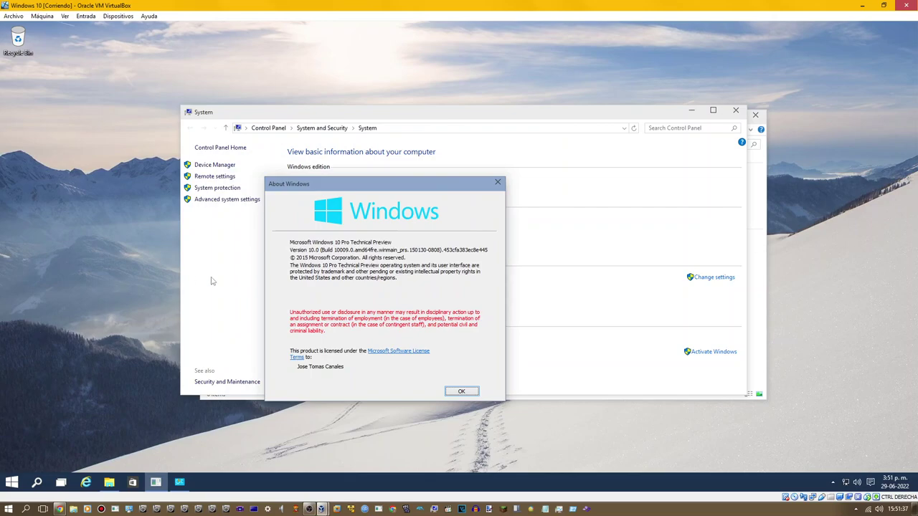
drag(362, 186, 706, 124)
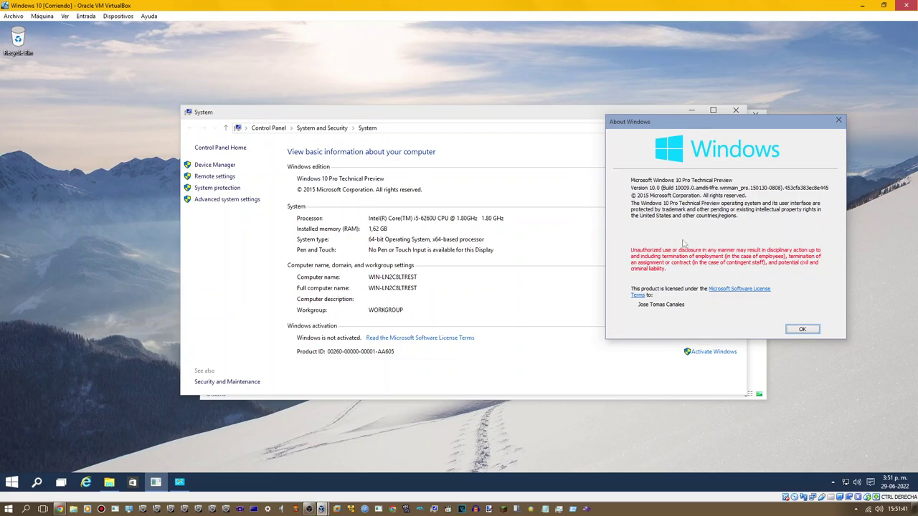
key(Return)
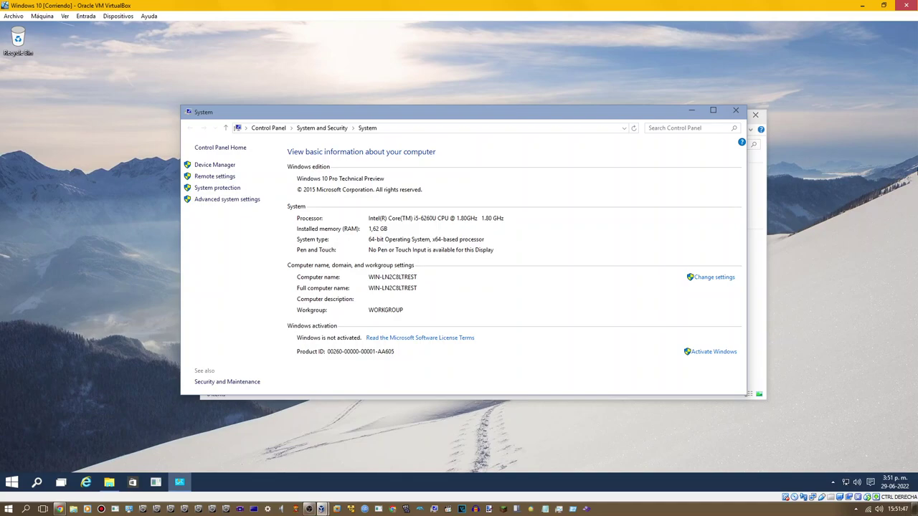
Close the System window, then open Local Disk (C:) from This PC and close File Explorer.
click(736, 109)
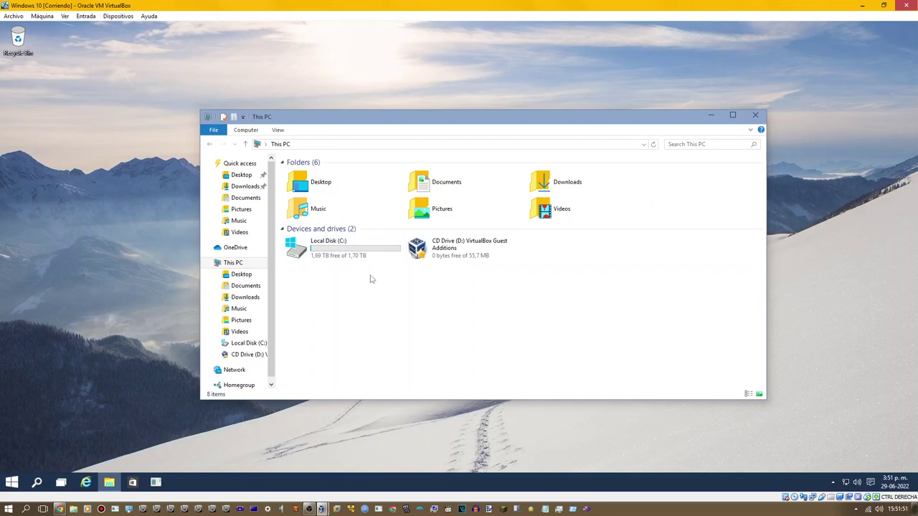
right_click(372, 279)
click(367, 260)
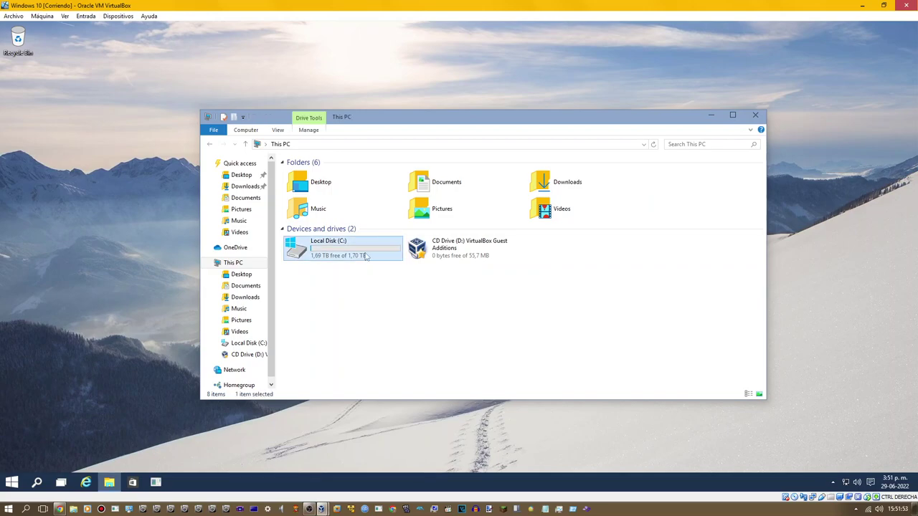
double_click(366, 256)
click(760, 119)
Open the sound scheme settings from the desktop's Personalization window.
right_click(418, 145)
click(447, 234)
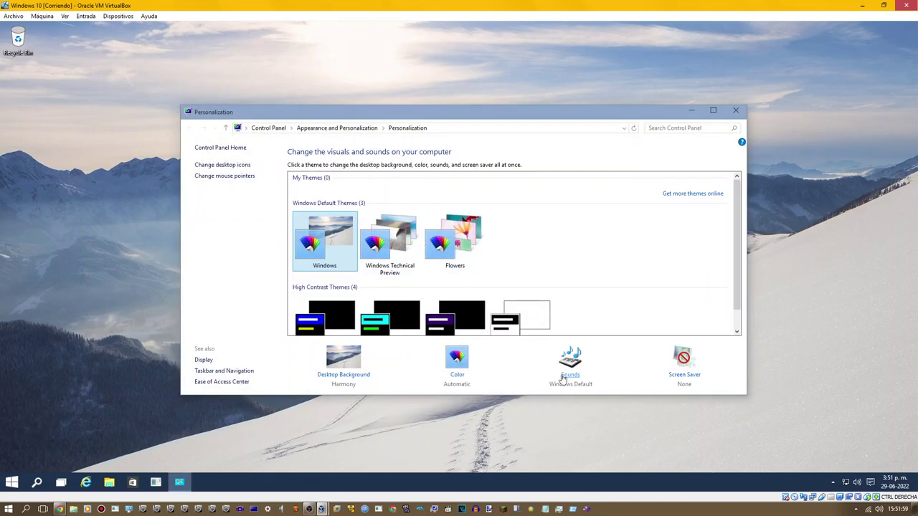
click(566, 376)
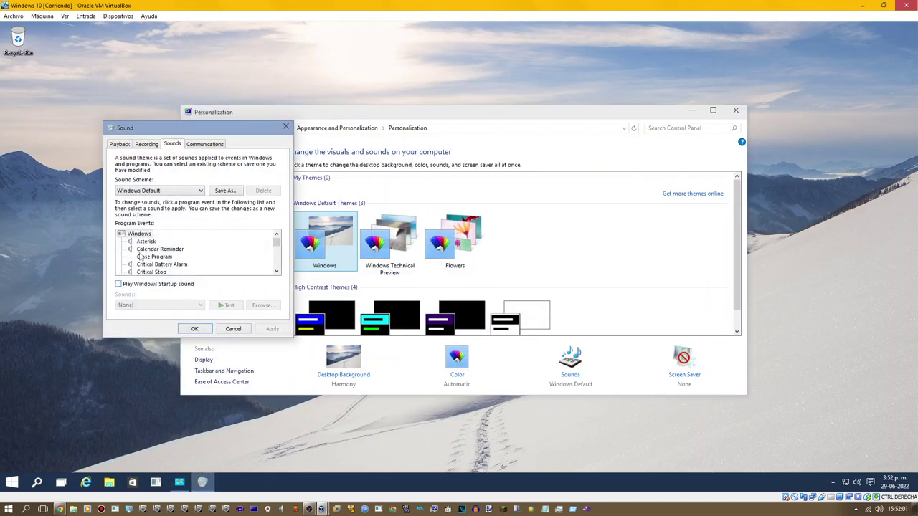
Play the sounds assigned to the Asterisk, Calendar Reminder and Critical Battery Alarm events.
click(137, 243)
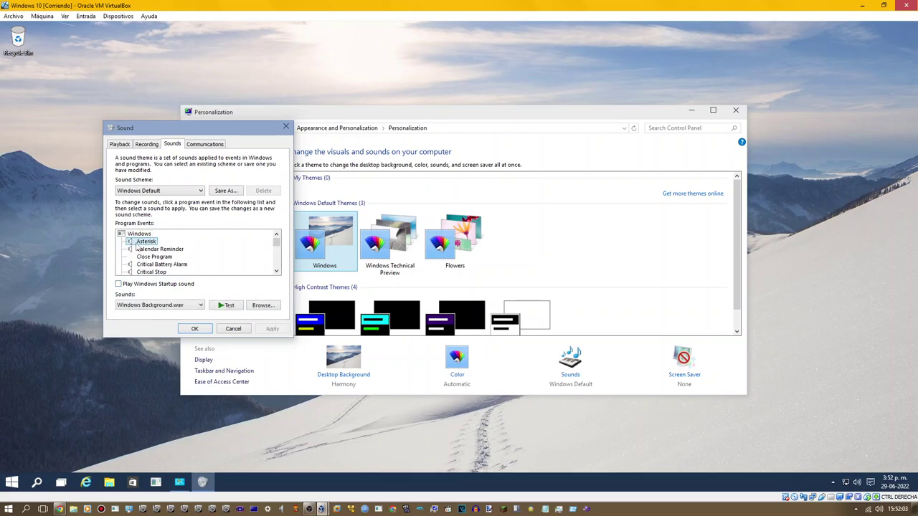
click(226, 307)
click(153, 250)
click(215, 306)
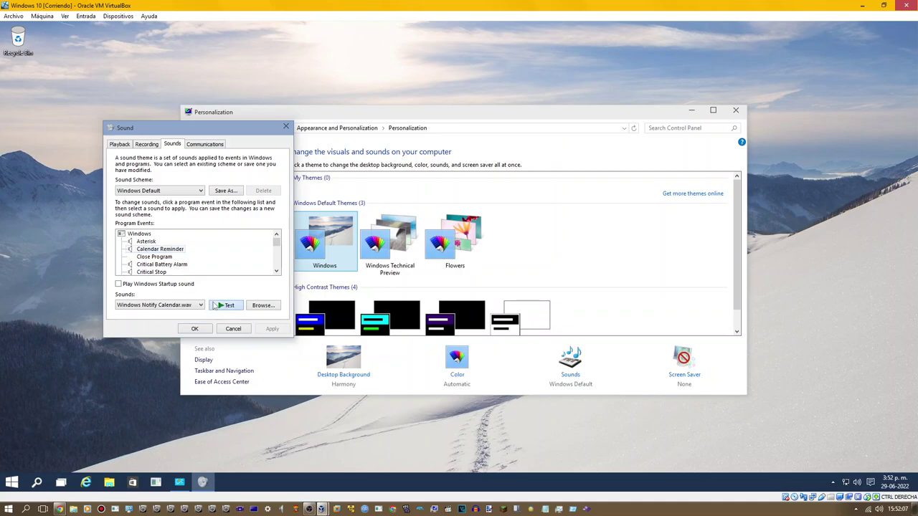
click(172, 265)
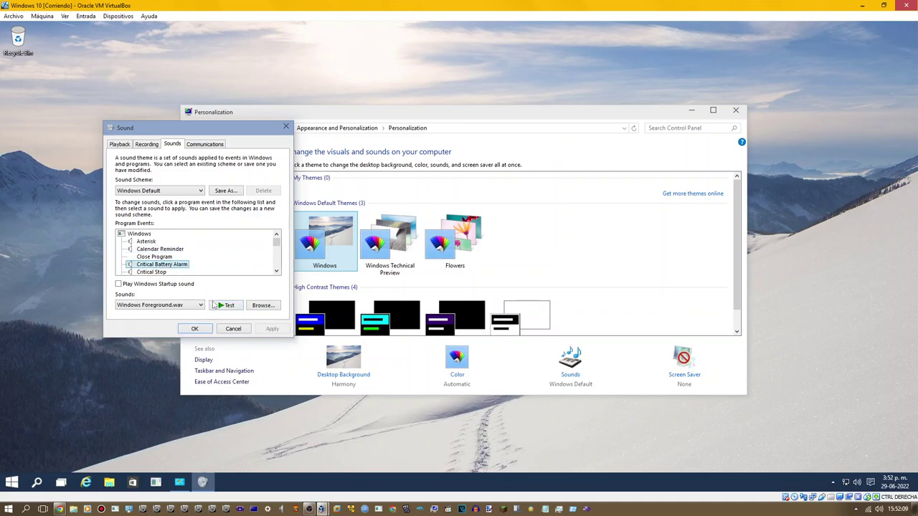
click(215, 306)
Preview the event sounds for Critical Stop, Default Beep, Desktop Mail Notification, Device Connect and Device Disconnect.
click(156, 271)
click(170, 273)
click(180, 272)
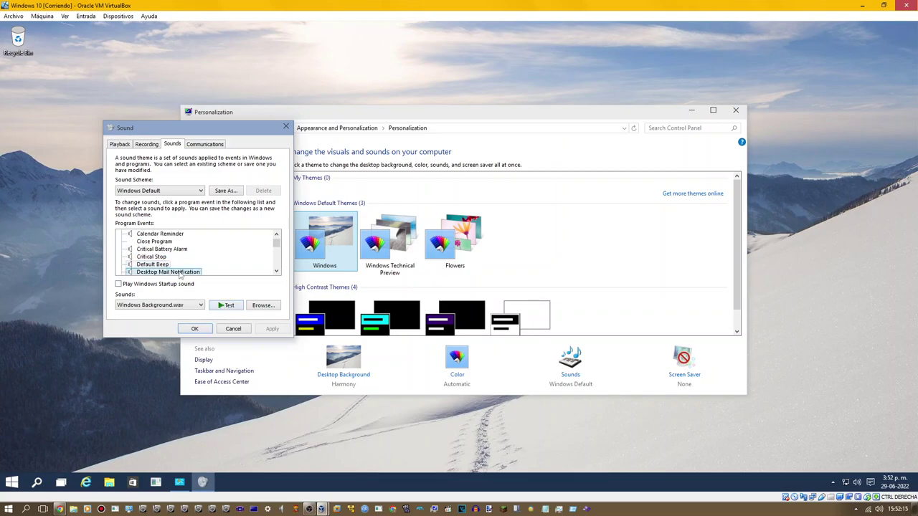
click(169, 273)
click(179, 274)
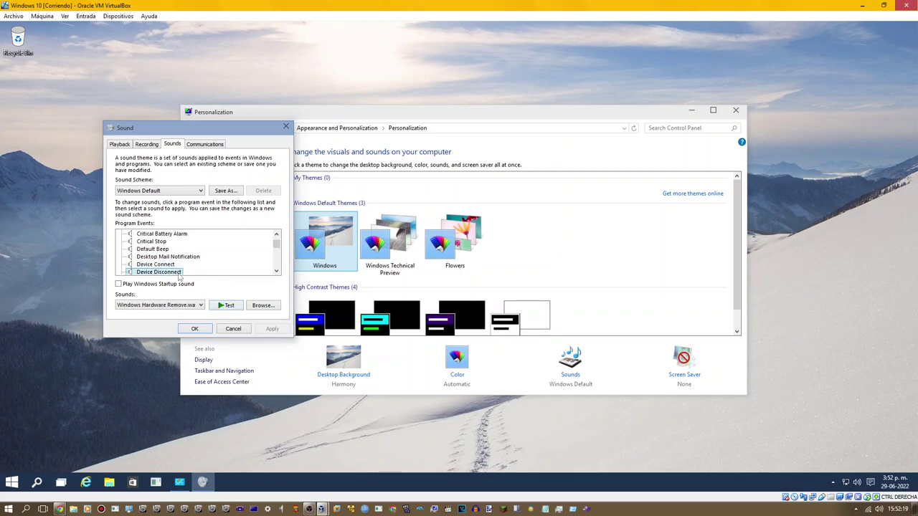
Preview the event sounds for Device Failed to Connect, Exclamation, Instant Message Notification and Low Battery Alarm.
click(168, 272)
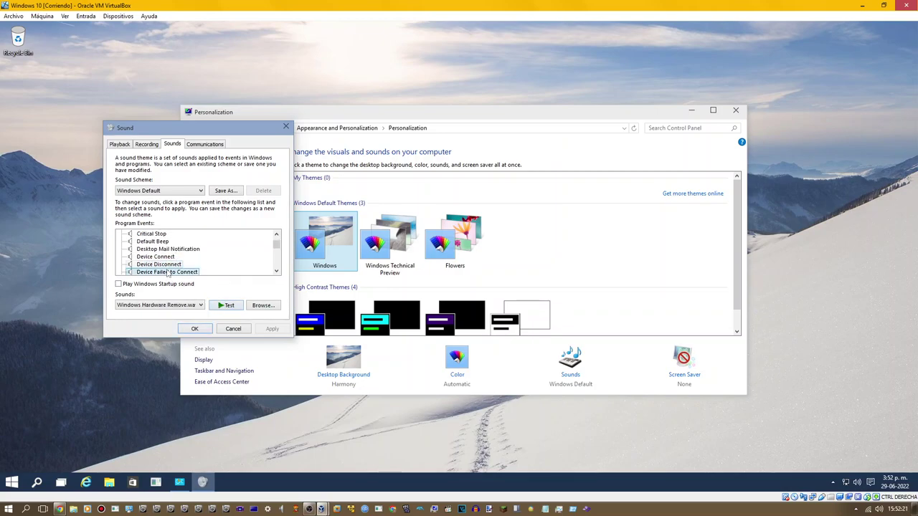
click(156, 272)
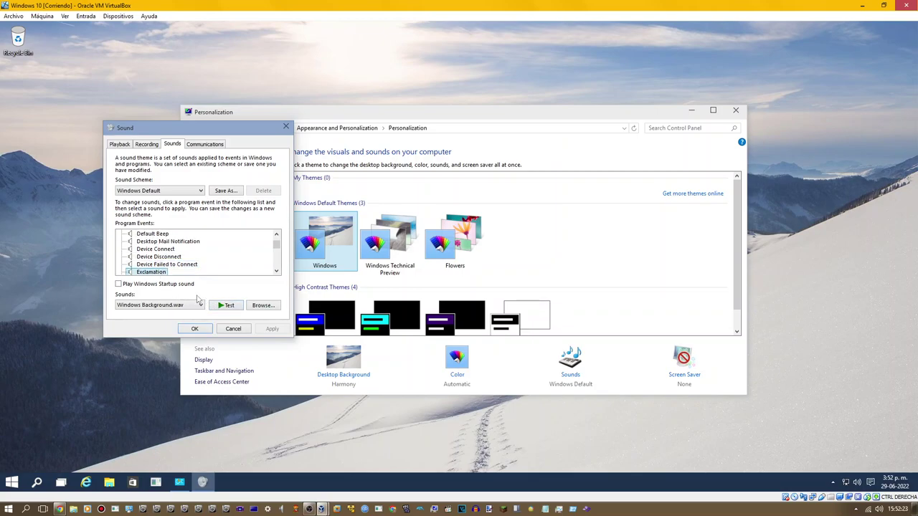
click(179, 272)
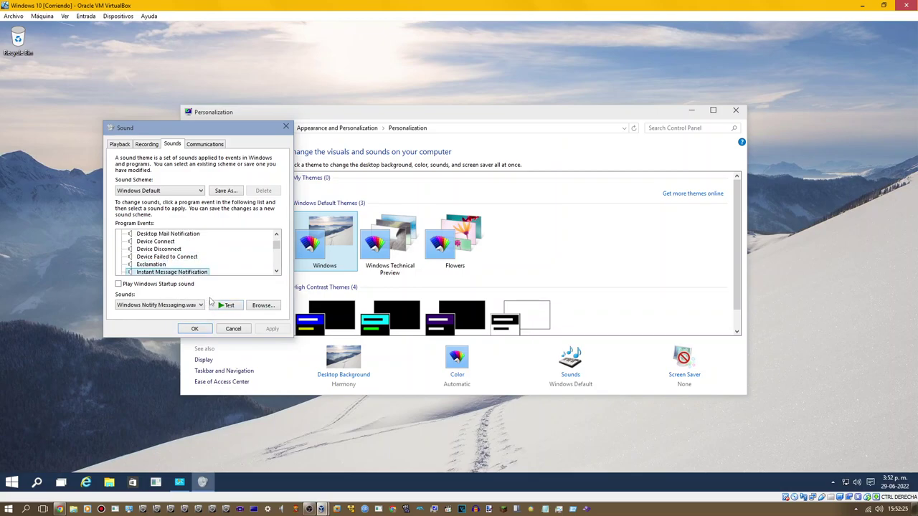
click(170, 273)
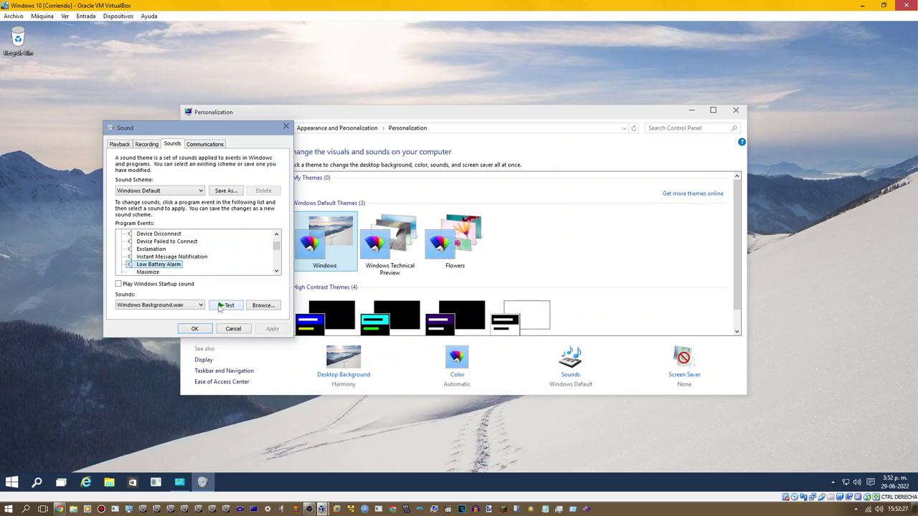
Preview the sounds for Message Nudge and for the New Fax, New Mail and New Text Message Notification events.
scroll(162, 249, down, 3)
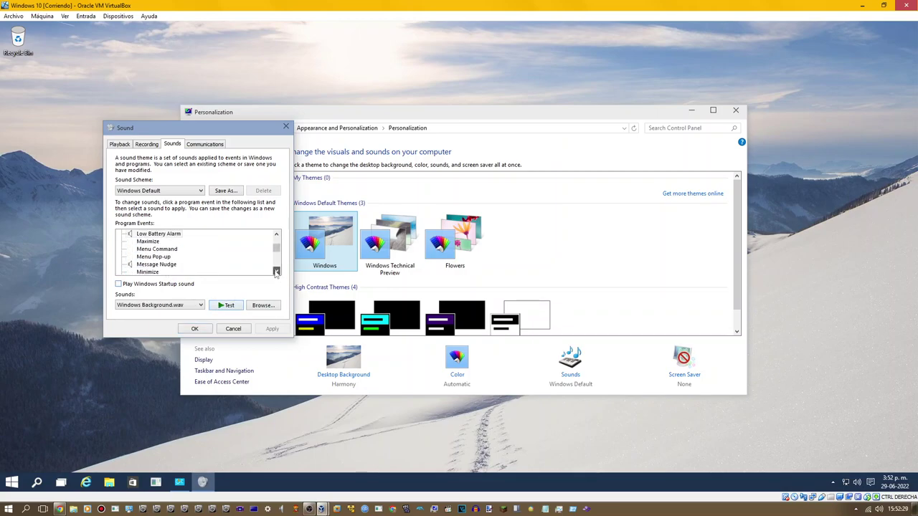
click(159, 242)
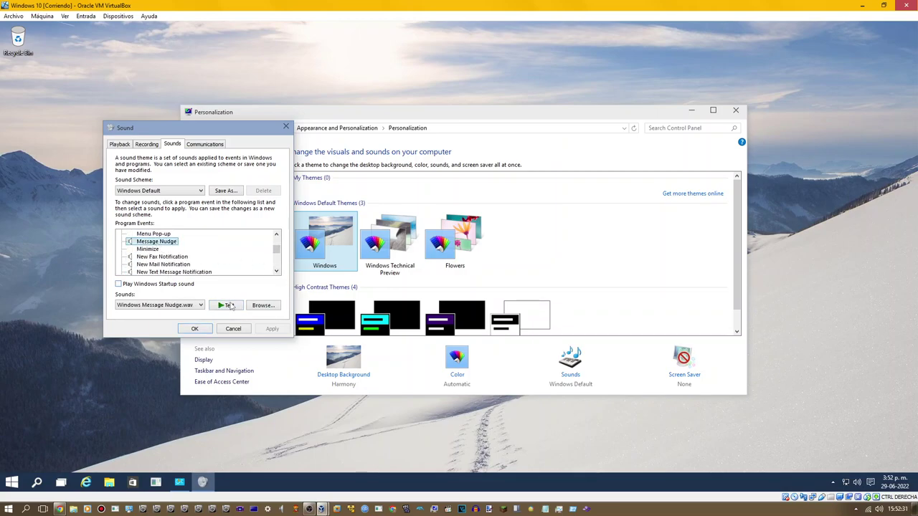
click(229, 306)
click(173, 257)
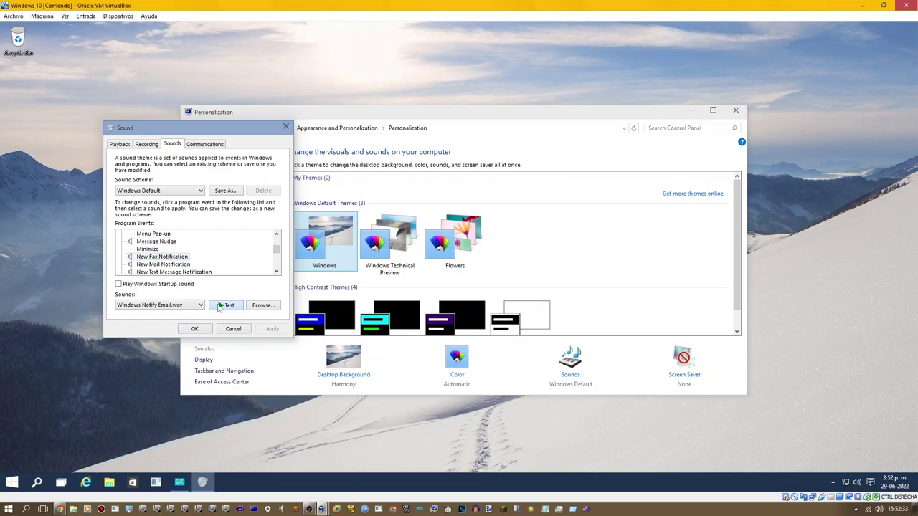
click(176, 265)
click(201, 272)
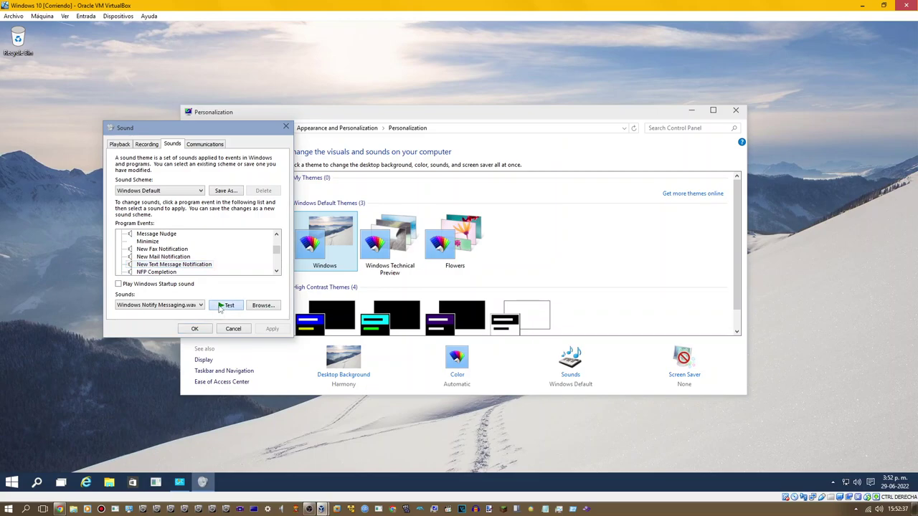
Play the sounds assigned to the NFP Completion, NFP Connection and Notification events.
click(175, 272)
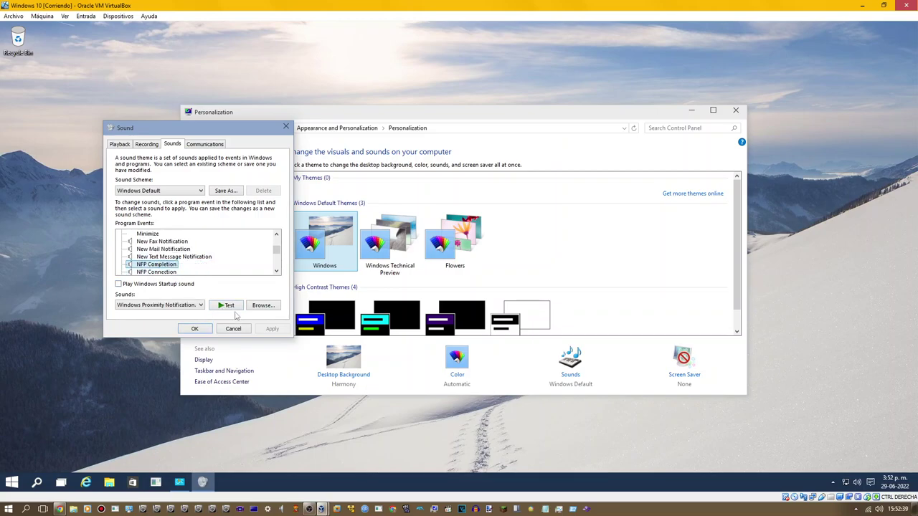
click(172, 273)
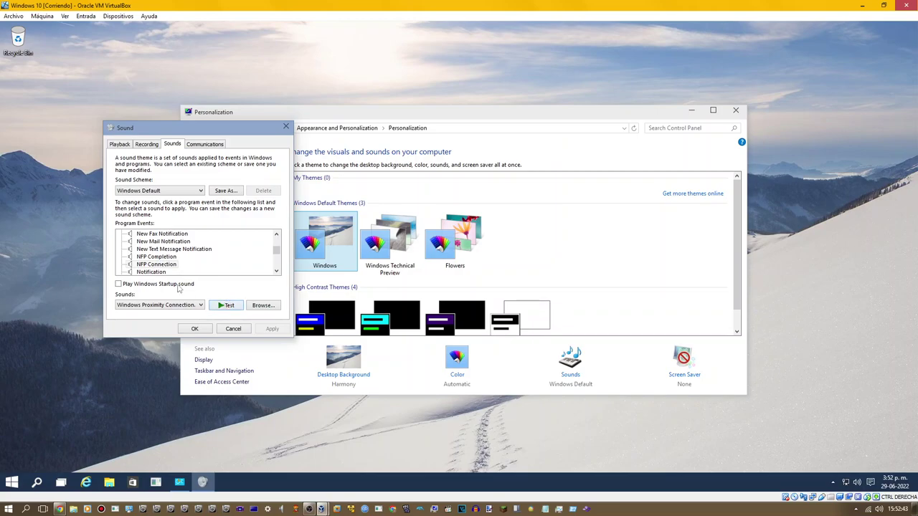
click(154, 273)
click(228, 309)
Preview the sounds of the System Notification and Windows User Account Control events.
drag(276, 271, 276, 271)
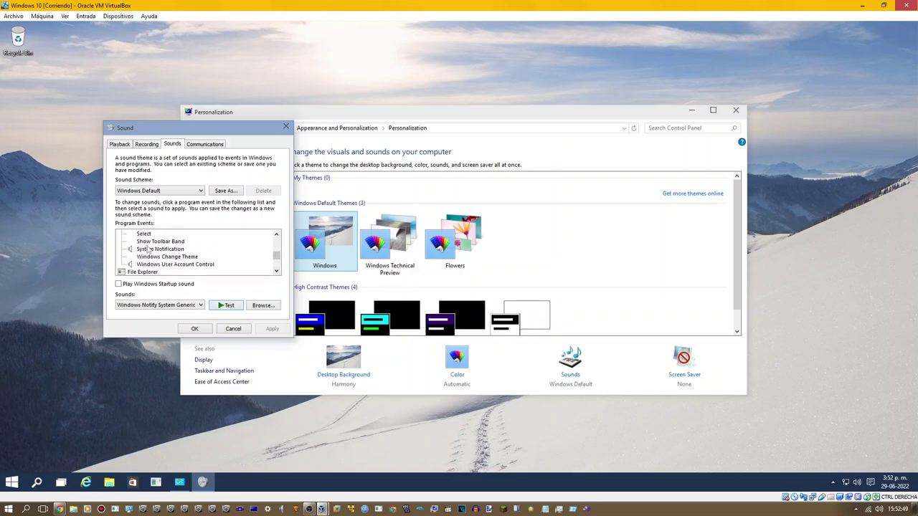
click(160, 248)
click(228, 306)
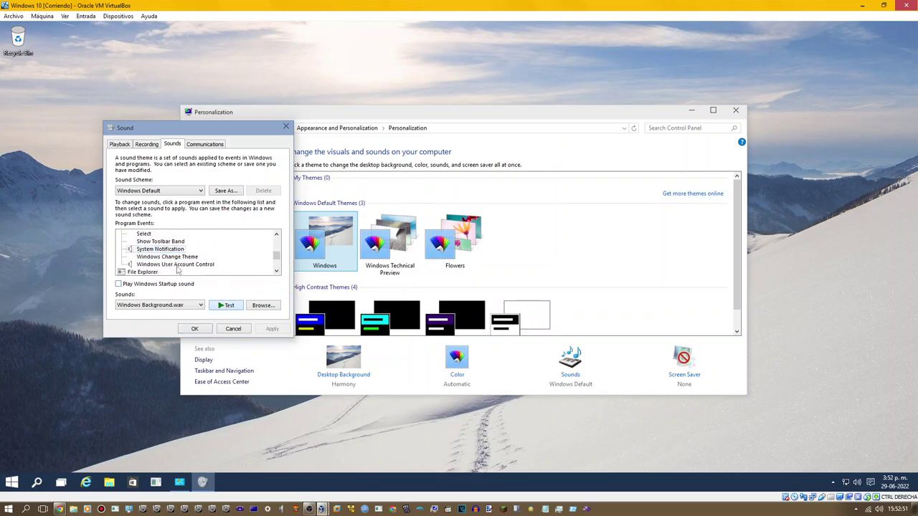
click(177, 266)
Preview the File Explorer event sounds, including Blocked Pop-up Window and Feed Discovered.
drag(277, 272, 276, 272)
click(199, 243)
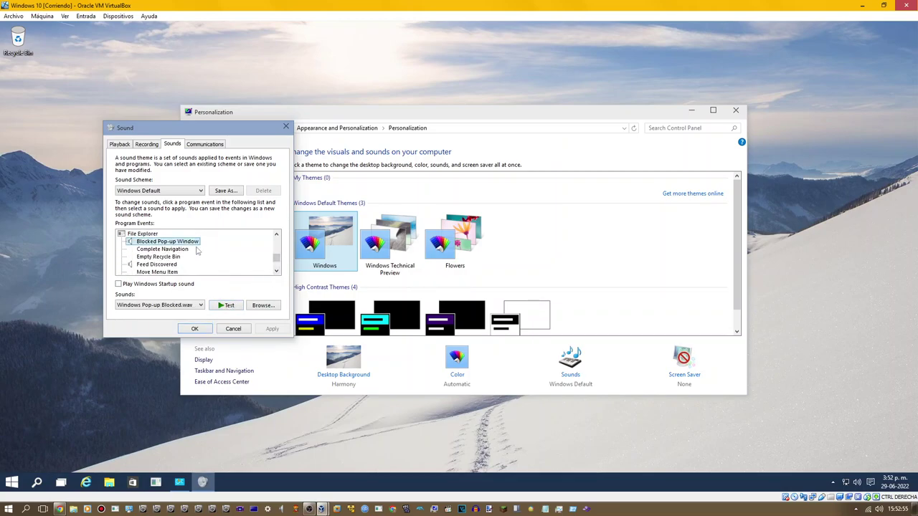
click(156, 264)
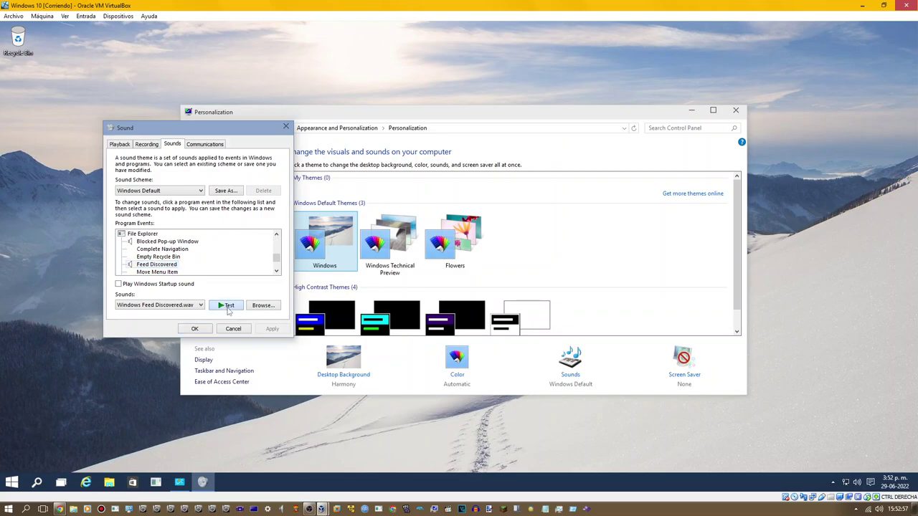
drag(276, 271, 272, 275)
click(156, 249)
click(226, 307)
Play the Windows Speech Recognition sounds for Disambiguation Numbers, Disambiguation Panel and Misrecognition.
click(168, 249)
click(220, 306)
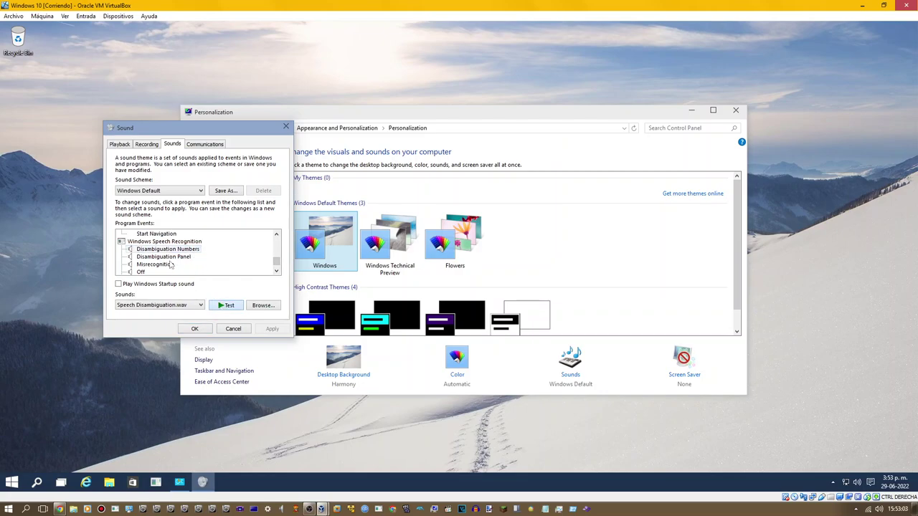
click(163, 257)
click(215, 306)
click(151, 265)
Preview the Off, On and Sleep sounds under Windows Speech Recognition.
click(141, 273)
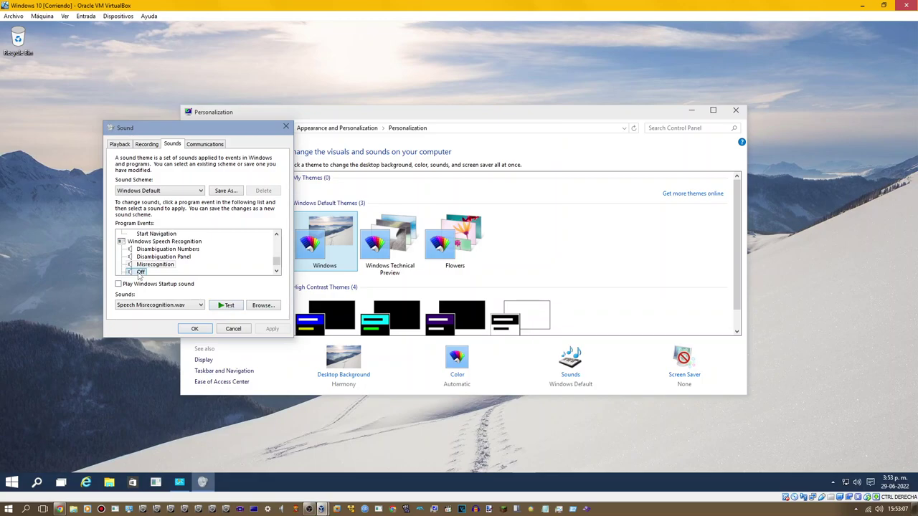
click(276, 271)
click(276, 271)
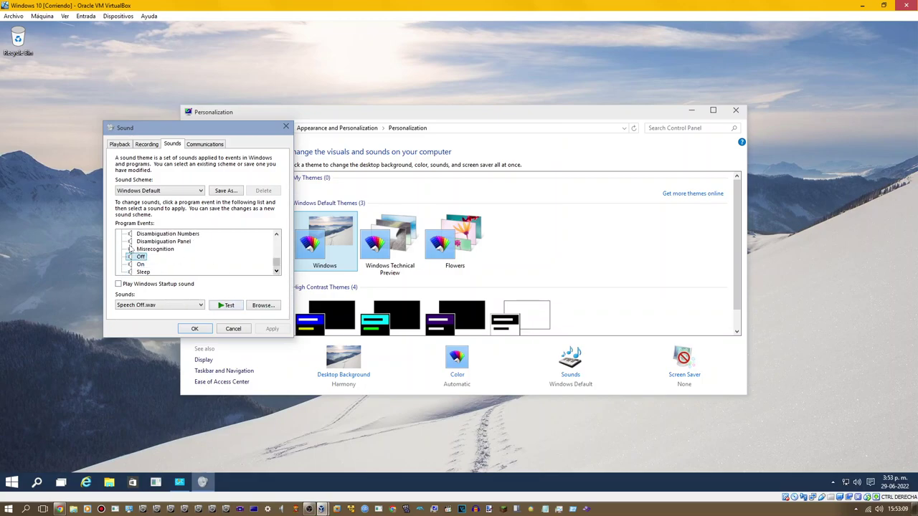
click(140, 264)
click(222, 308)
click(144, 273)
click(223, 307)
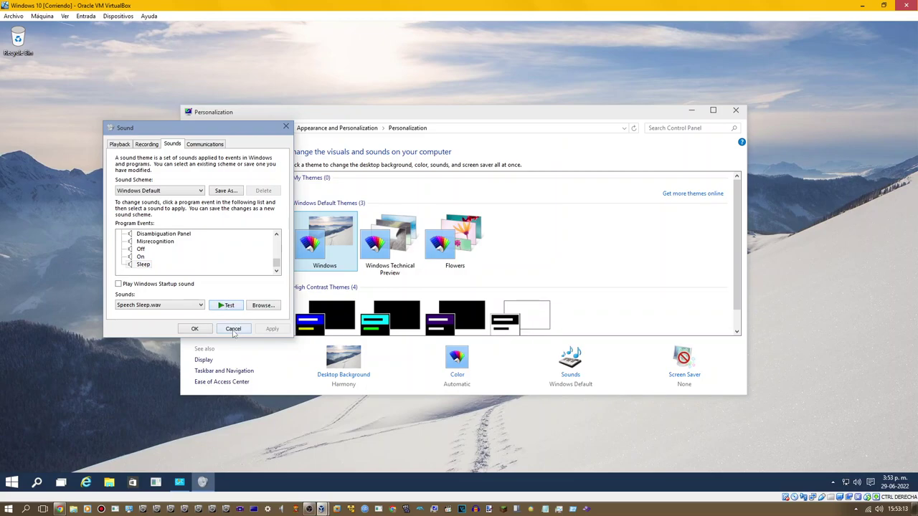
Leave the Sound settings without saving and close the Personalization window.
click(233, 329)
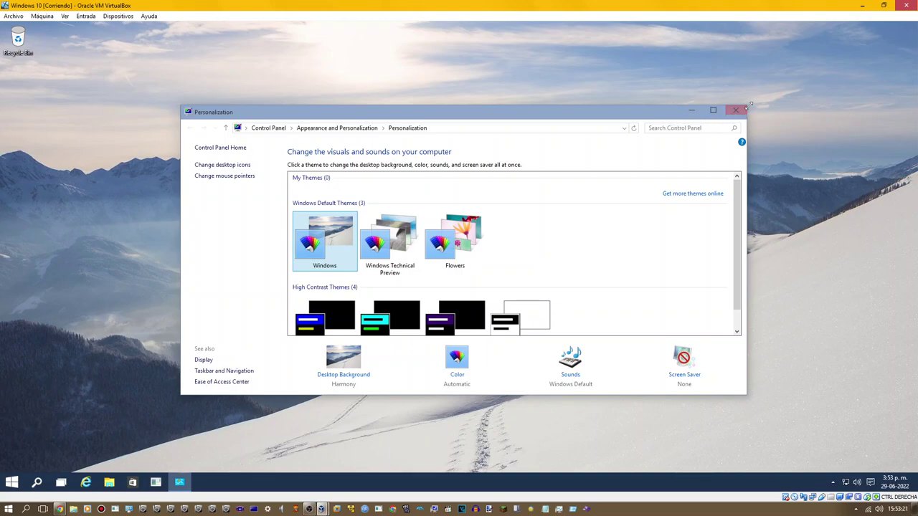
drag(746, 107, 772, 72)
click(759, 81)
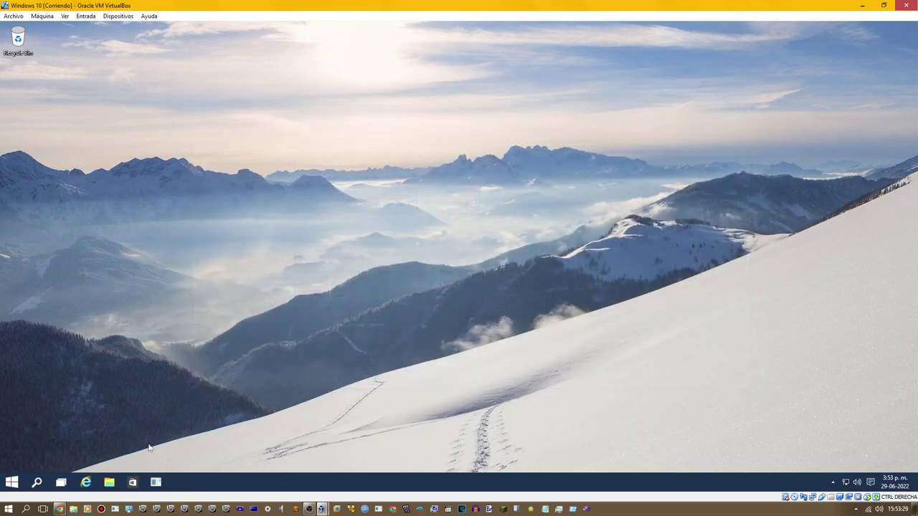
Open File Explorer, move its window slightly up the desktop, and show the Start menu over it.
click(109, 482)
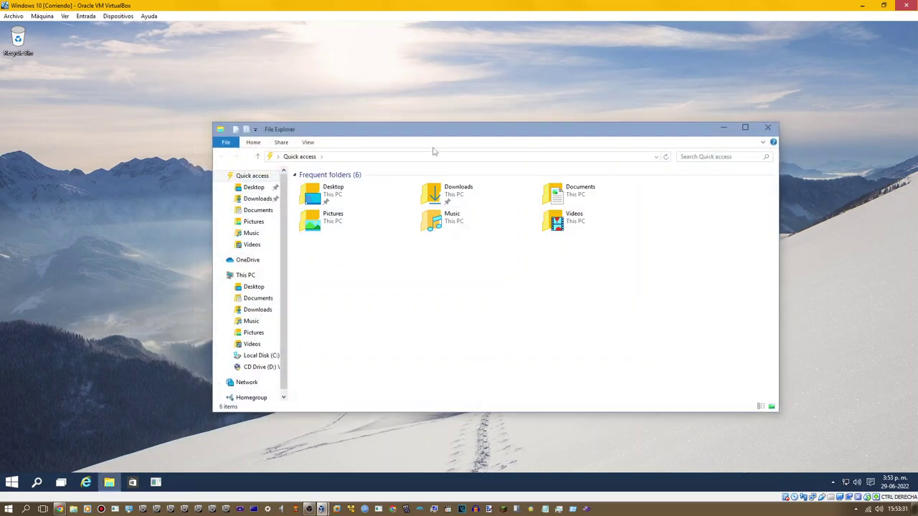
drag(422, 137, 396, 126)
click(12, 482)
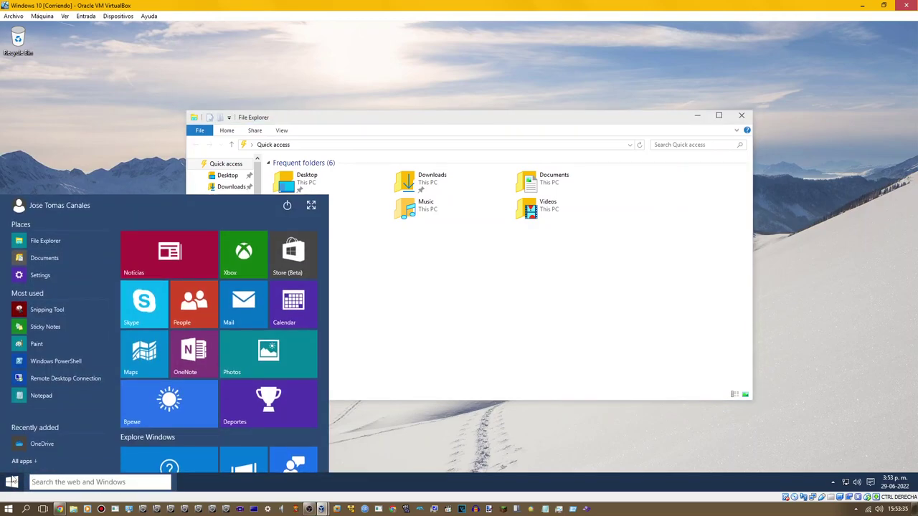
Save a PNG screenshot of the virtual machine's display in the New Trains folder, and close the Start menu and File Explorer.
click(118, 16)
mouse_move(140, 18)
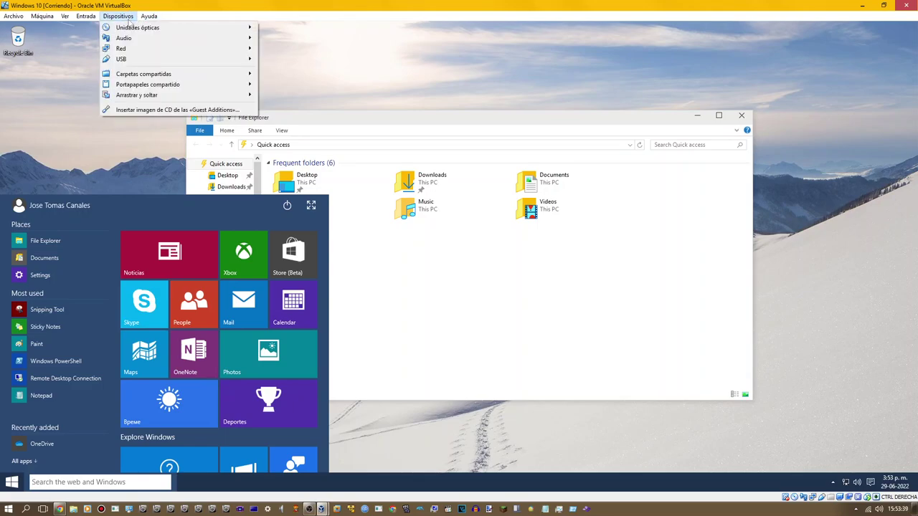
mouse_move(72, 13)
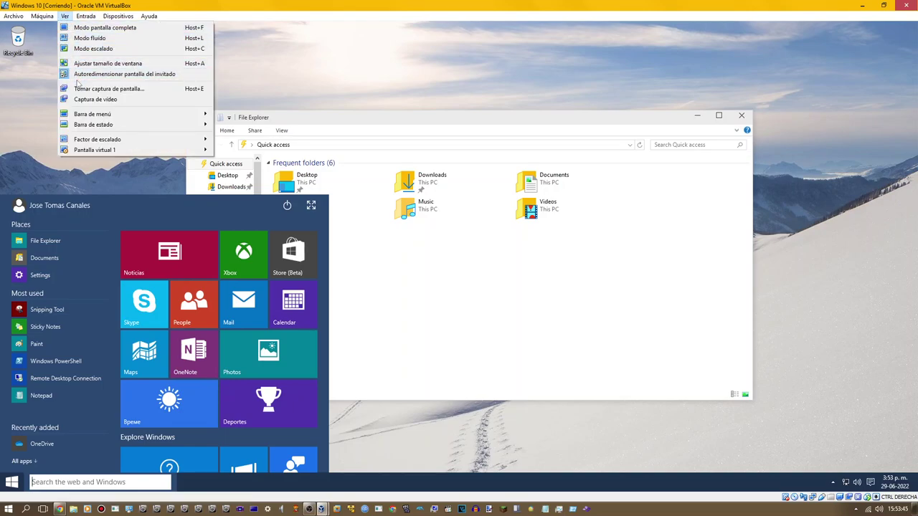
click(77, 88)
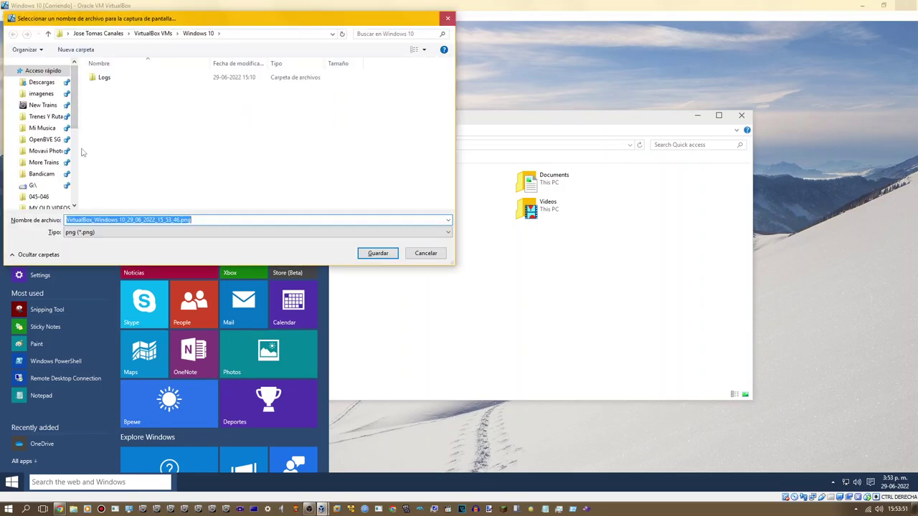
click(38, 108)
click(376, 254)
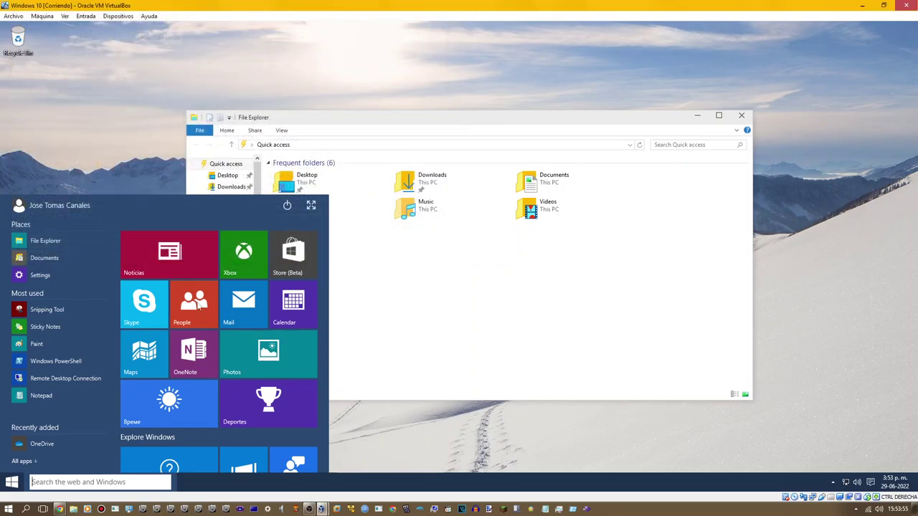
click(505, 246)
click(742, 116)
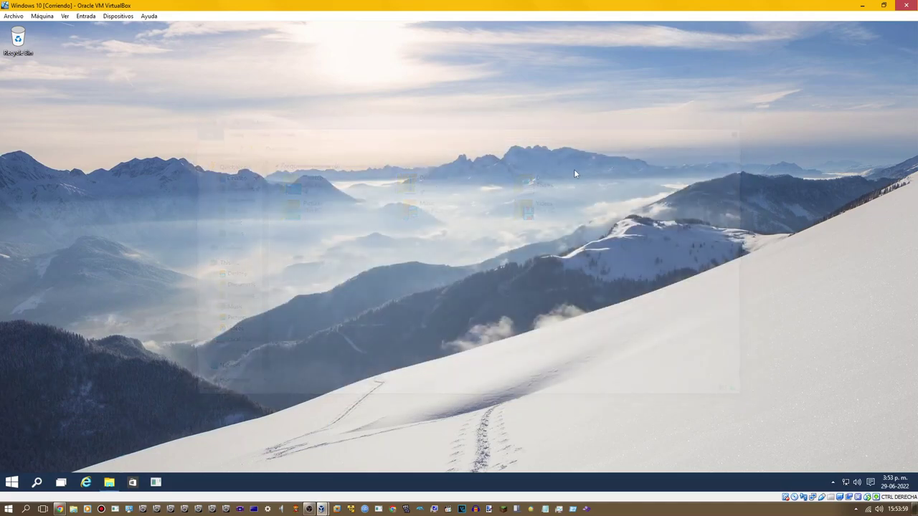
Run Notepad and move its window toward the middle of the desktop.
key(super+r)
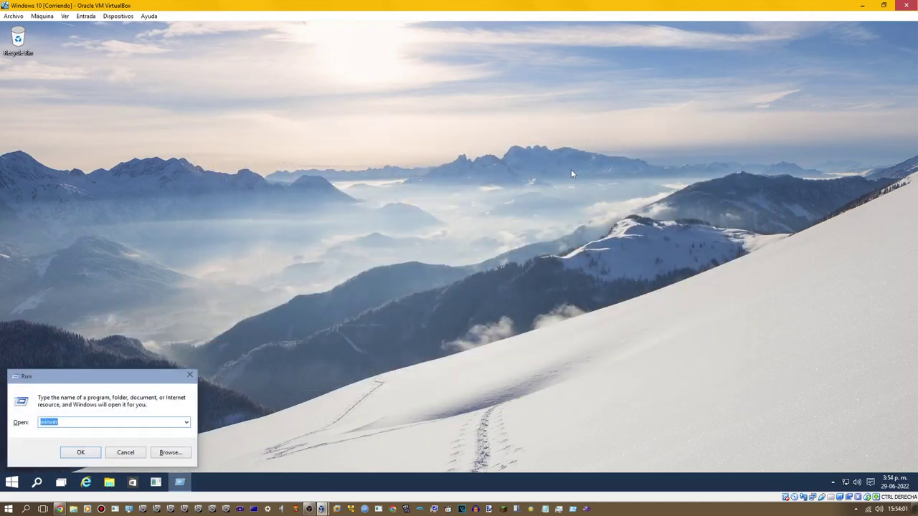
text(n)
key(Return)
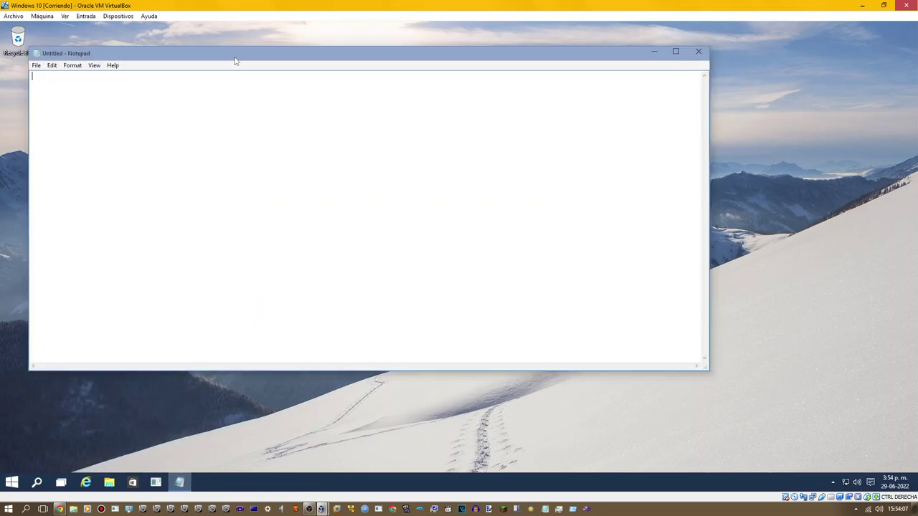
drag(234, 61, 319, 110)
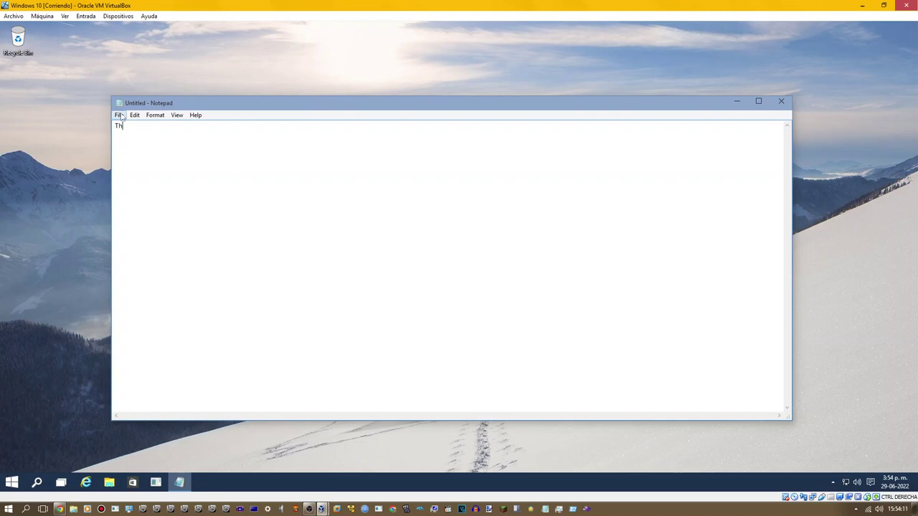
Set the Notepad font to Verdana, Regular, size 26.
click(155, 114)
click(155, 137)
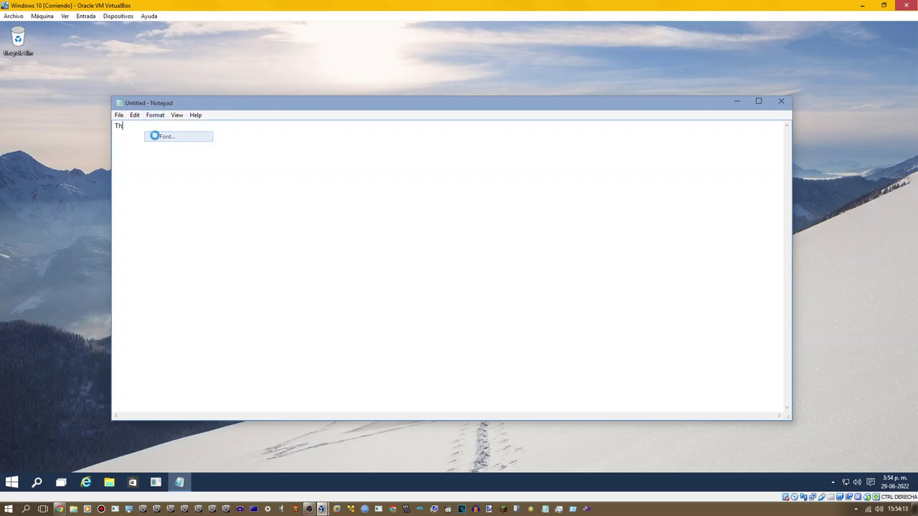
drag(209, 230, 209, 249)
click(168, 252)
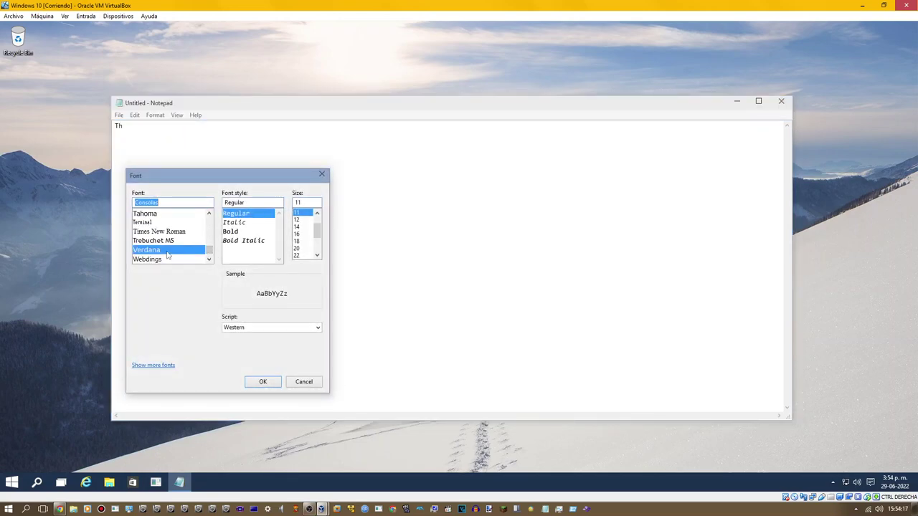
drag(297, 242, 307, 256)
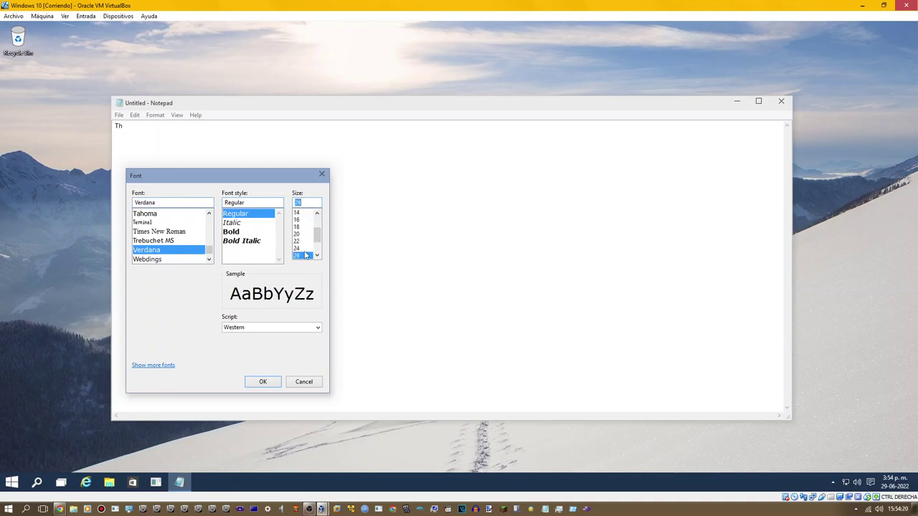
click(276, 383)
Complete the started word and continue the line so it reads "This is Windows 10 Technical".
text(i)
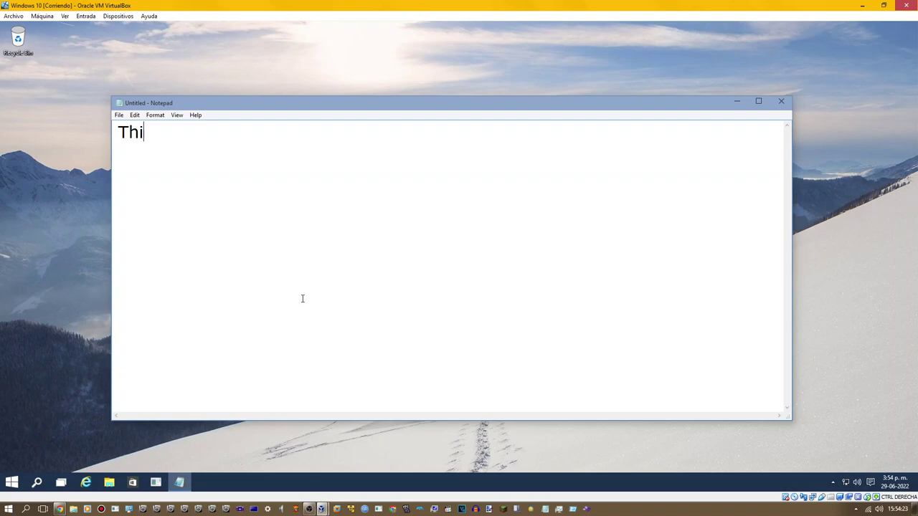
text(s is Windows 10 )
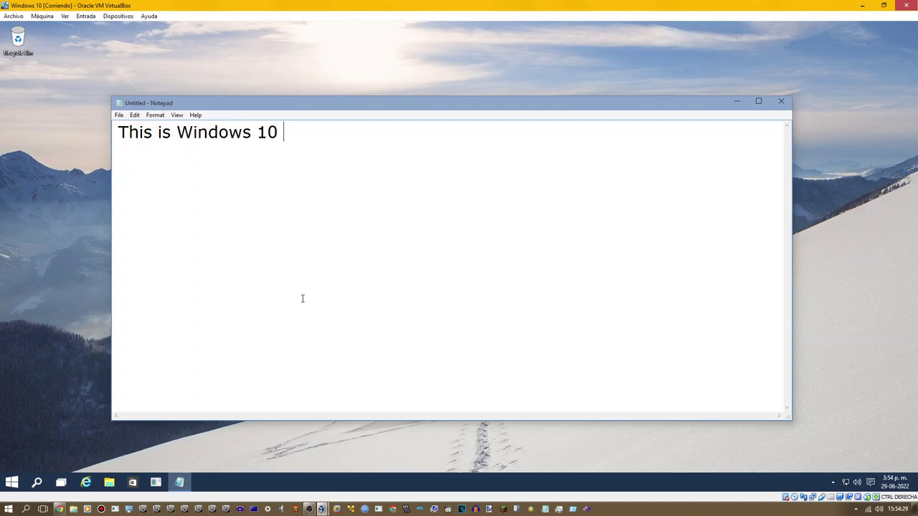
text(B)
key(BackSpace)
text(tech)
key(BackSpace)
key(BackSpace)
key(BackSpace)
key(BackSpace)
text(Teh)
key(BackSpace)
text(chnical)
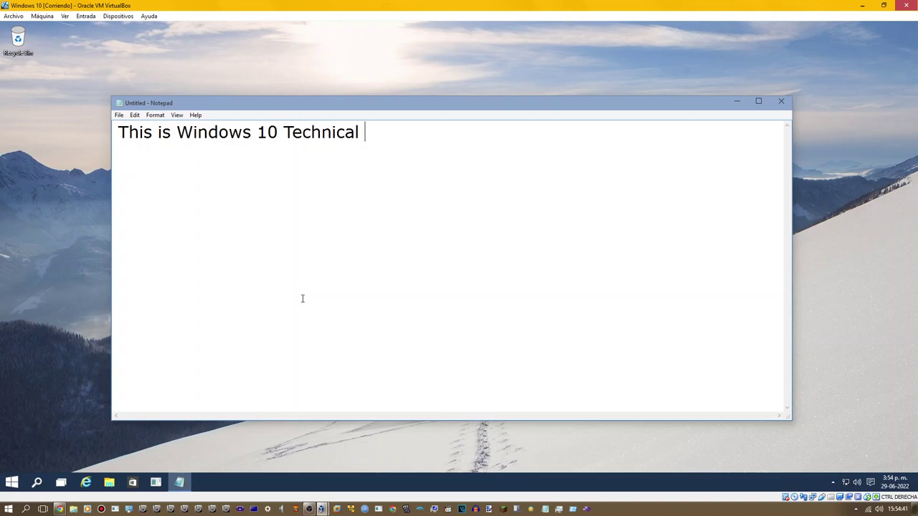
Extend the Notepad line with "Preview Build 10009 Debombed I Love This Version".
text(Preview Buil)
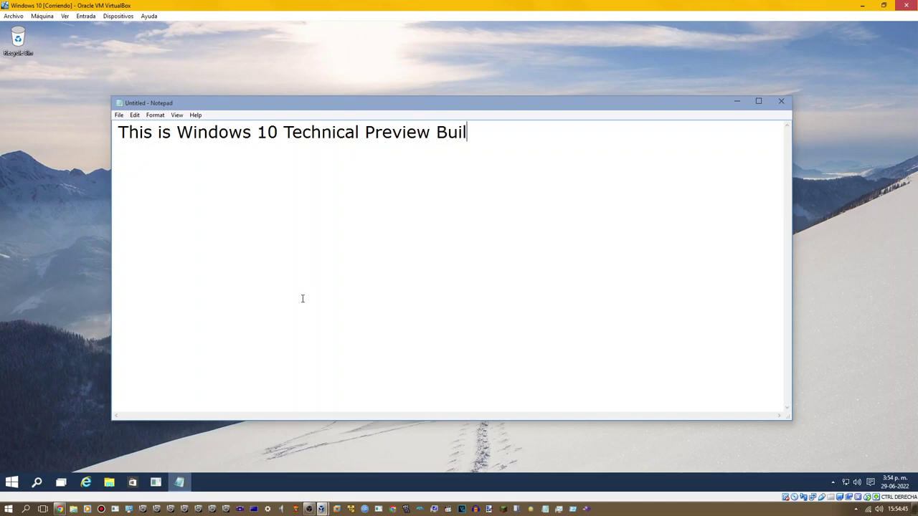
text(d 10009 D)
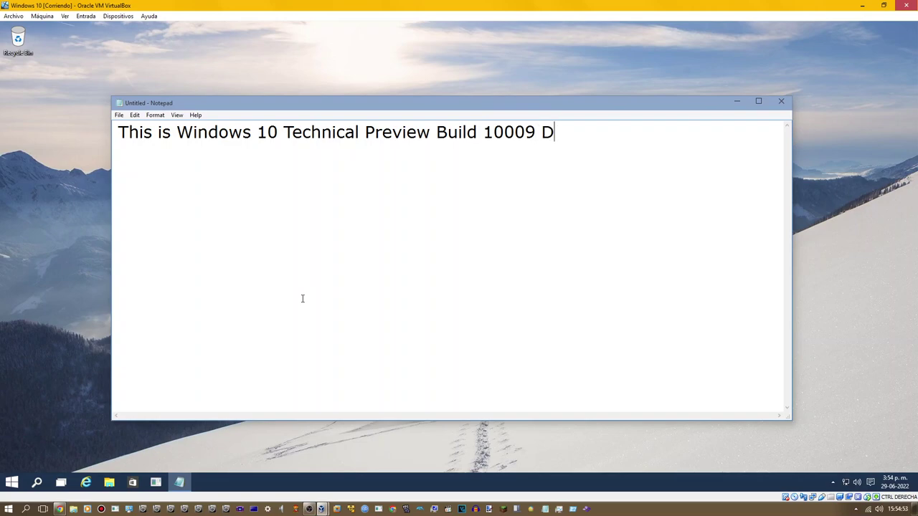
text(ebombed)
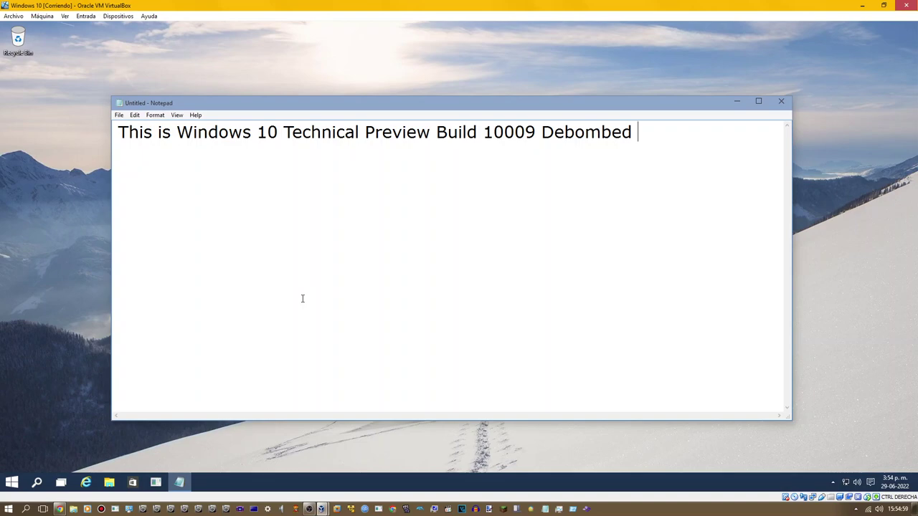
text(I Love This)
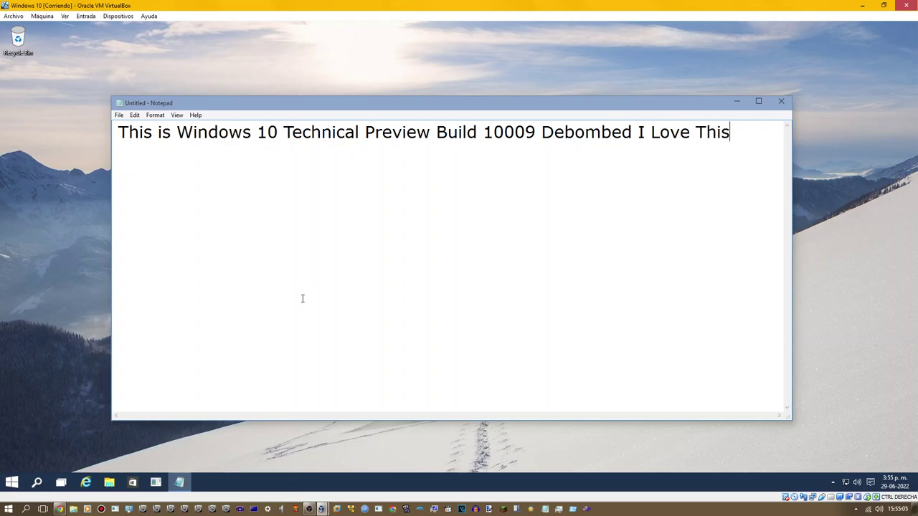
text( Version)
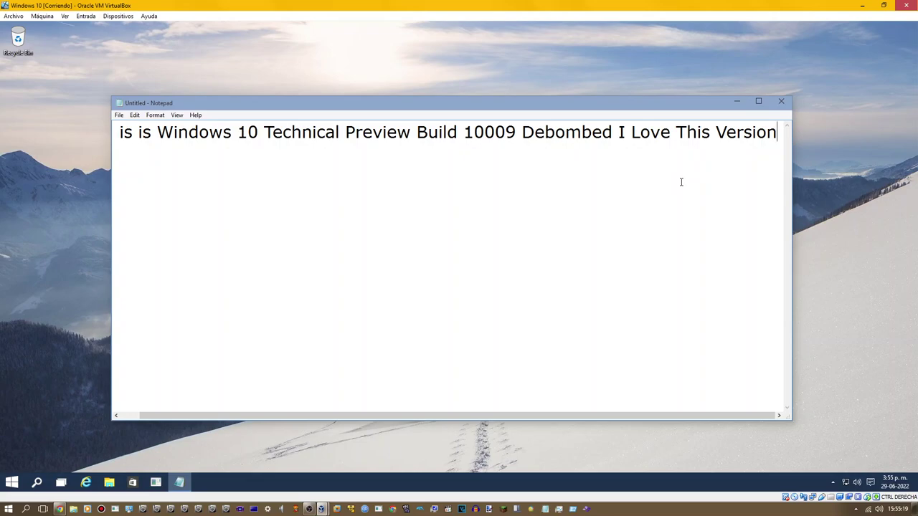
Delete all the text in the Notepad document and close Notepad without saving.
key(BackSpace)
key(BackSpace)
key(BackSpace)
key(BackSpace)
key(BackSpace)
key(BackSpace)
key(BackSpace)
key(BackSpace)
key(BackSpace)
key(BackSpace)
key(BackSpace)
key(BackSpace)
key(BackSpace)
key(BackSpace)
key(BackSpace)
key(BackSpace)
key(BackSpace)
key(BackSpace)
key(BackSpace)
key(BackSpace)
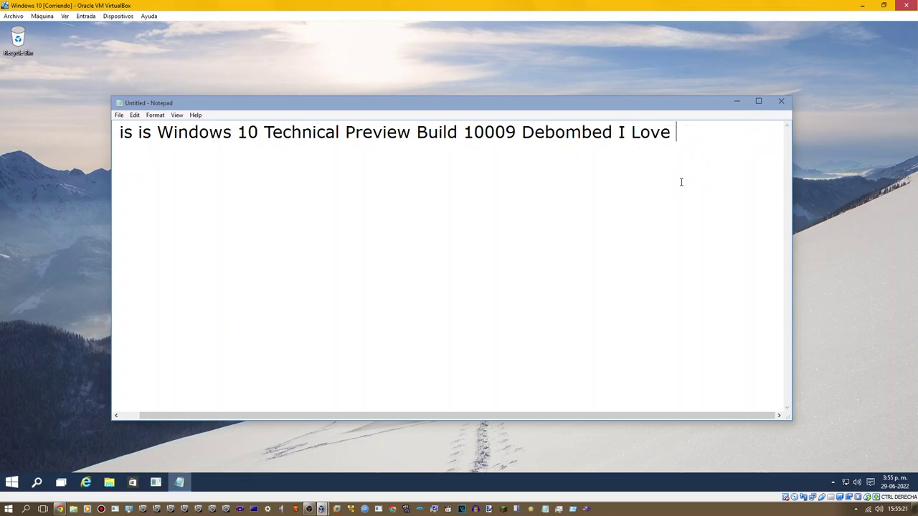
key(BackSpace)
key(BackSpace)
key(BackSpace)
key(BackSpace)
key(BackSpace)
key(BackSpace)
key(BackSpace)
key(BackSpace)
key(BackSpace)
key(BackSpace)
key(BackSpace)
key(BackSpace)
key(BackSpace)
key(BackSpace)
key(BackSpace)
key(BackSpace)
key(BackSpace)
key(BackSpace)
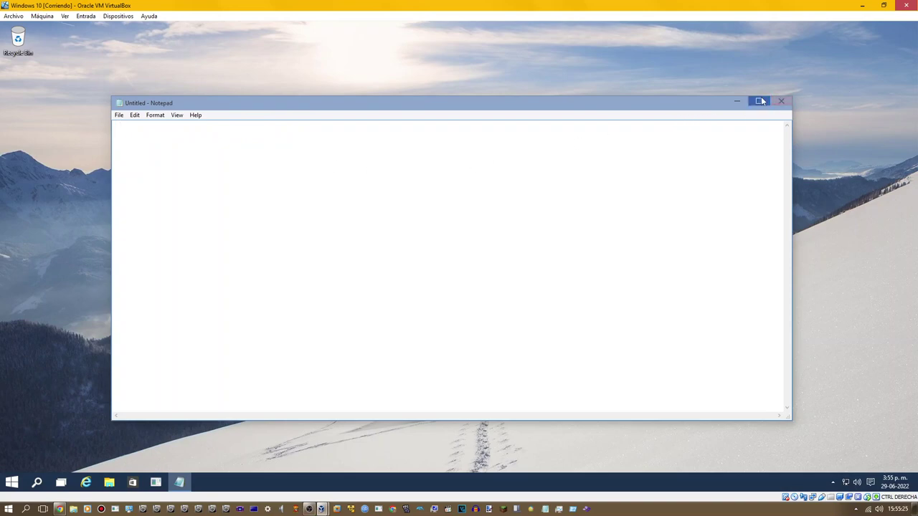
click(783, 101)
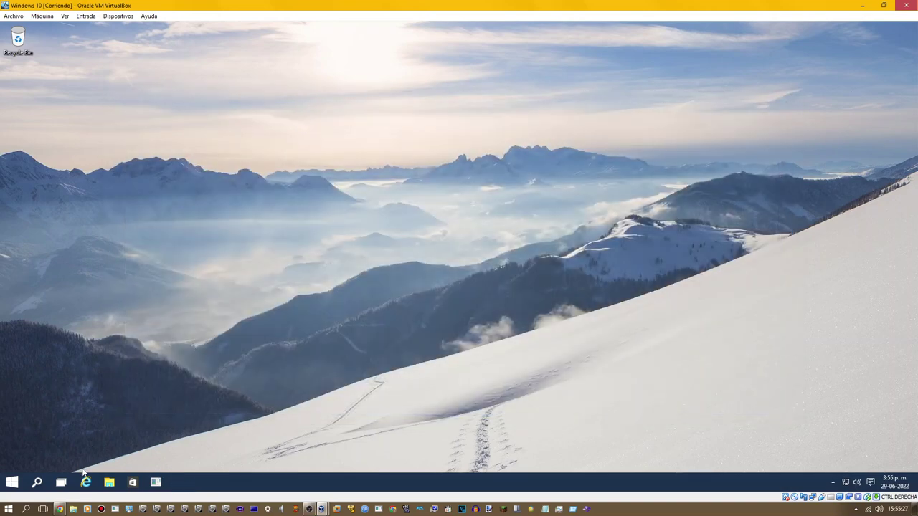
Search for "crhome" in Internet Explorer, open the official Google Chrome result, and close the MSN tab.
click(85, 482)
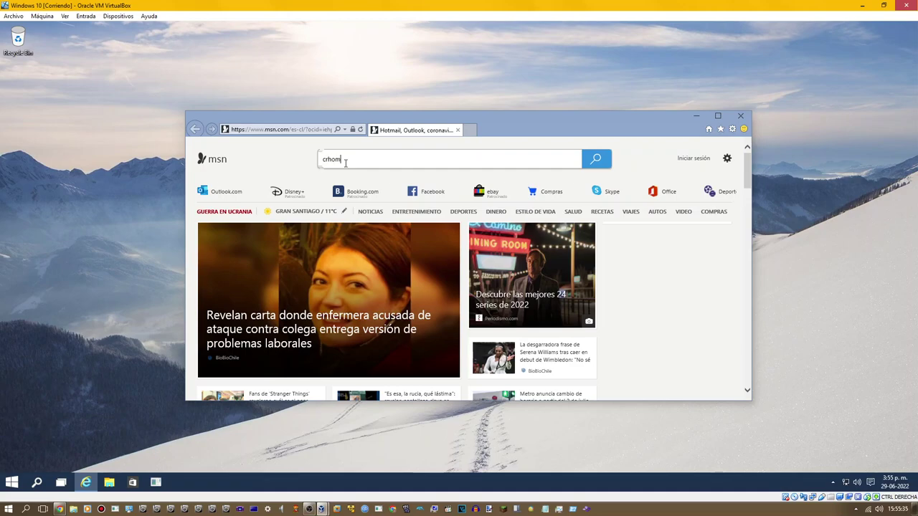
key(Return)
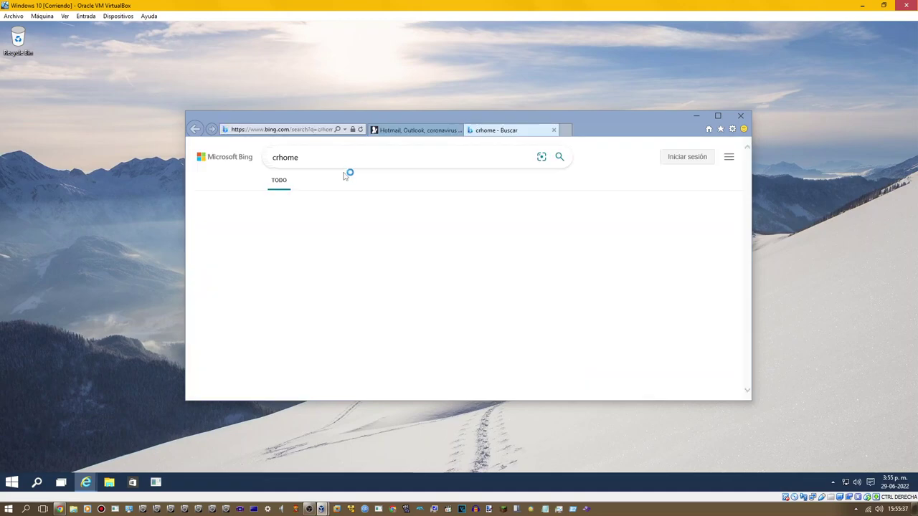
click(309, 366)
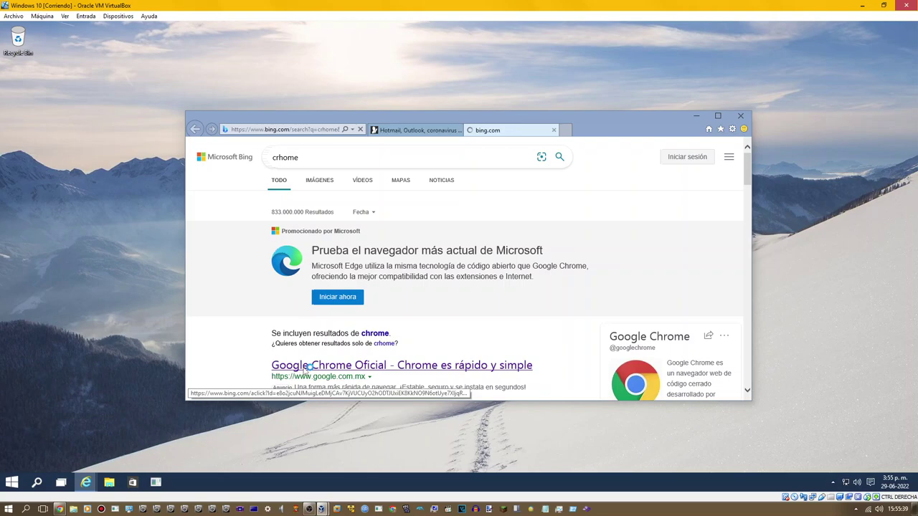
click(458, 131)
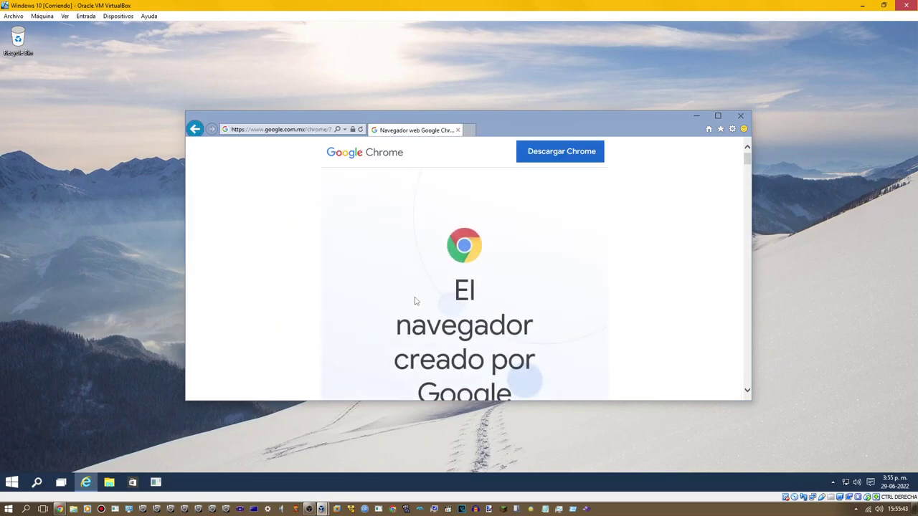
Download and run the Google Chrome installer, allow Google Update Setup to make changes, and close Internet Explorer.
scroll(416, 301, down, 3)
click(444, 315)
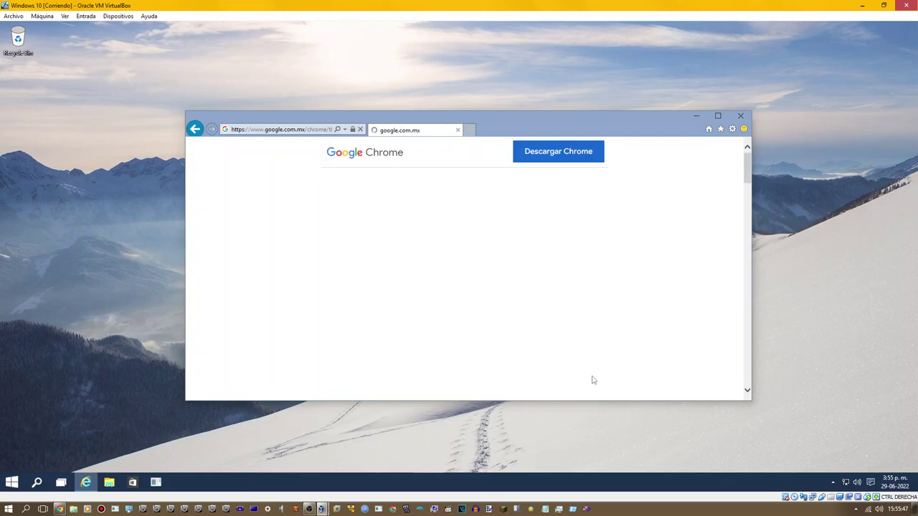
click(588, 391)
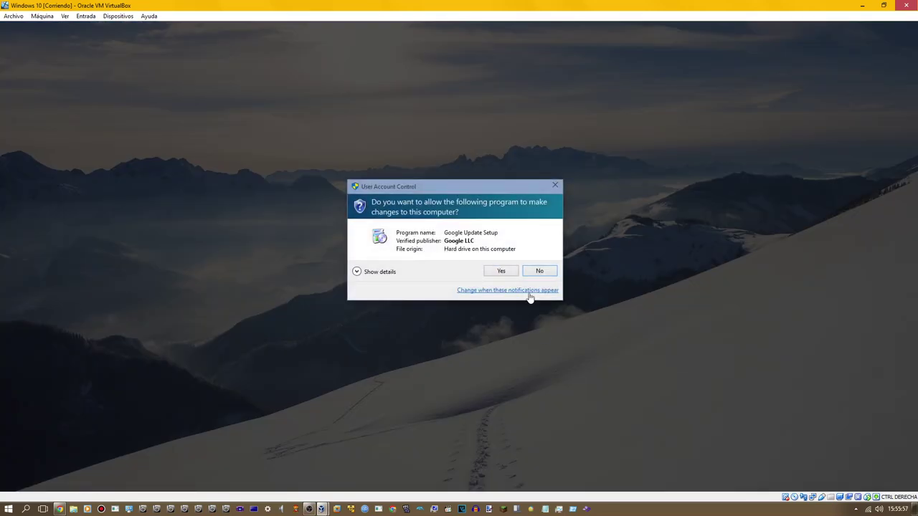
click(501, 275)
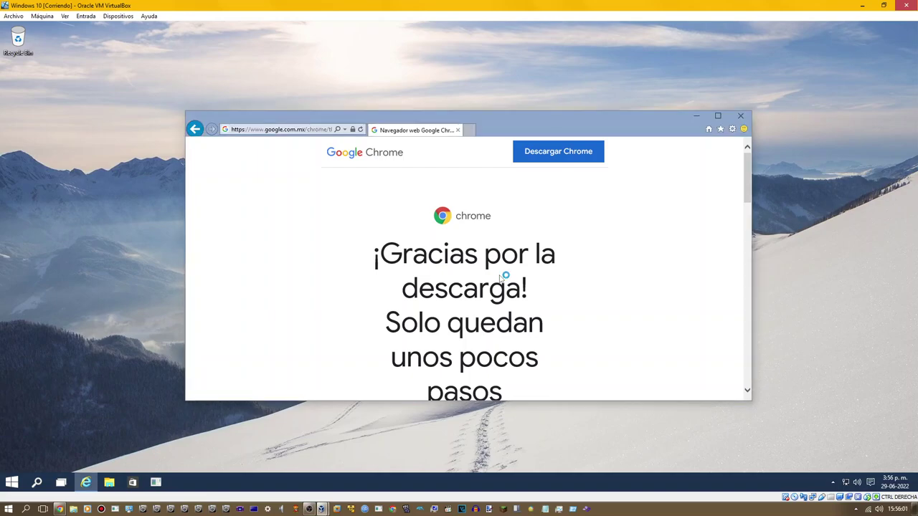
click(741, 116)
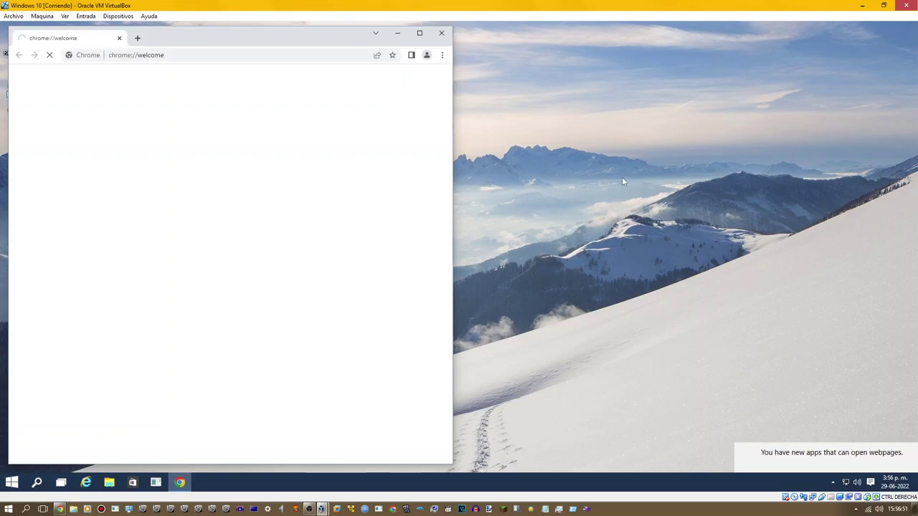
Maximize the Chrome window and start the new-user setup from the welcome page.
click(419, 33)
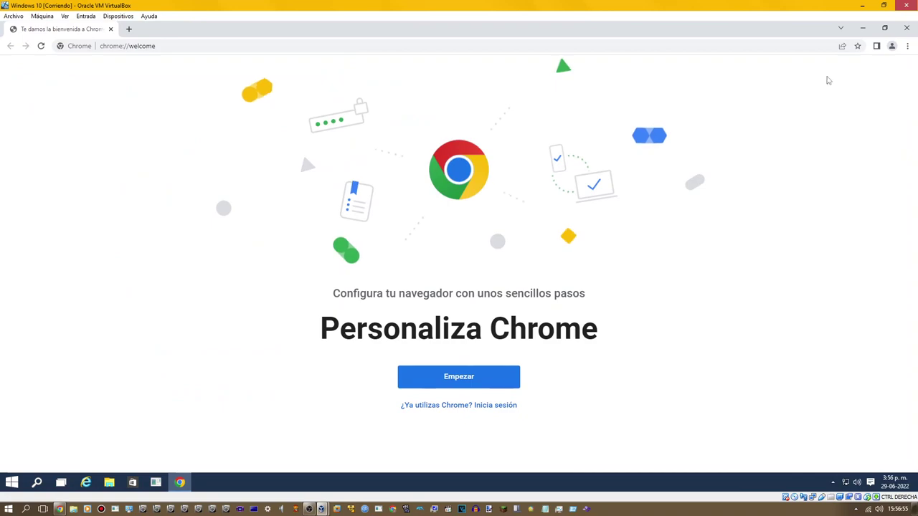
click(884, 27)
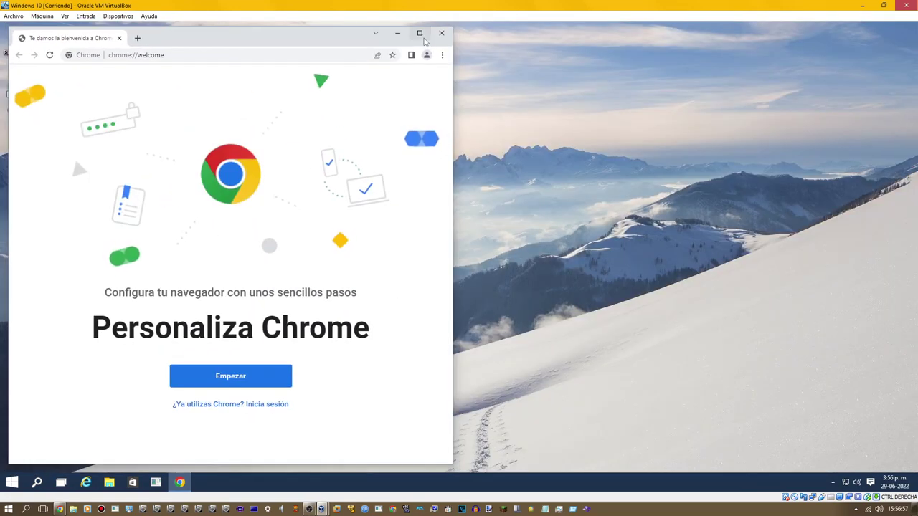
click(419, 33)
click(477, 369)
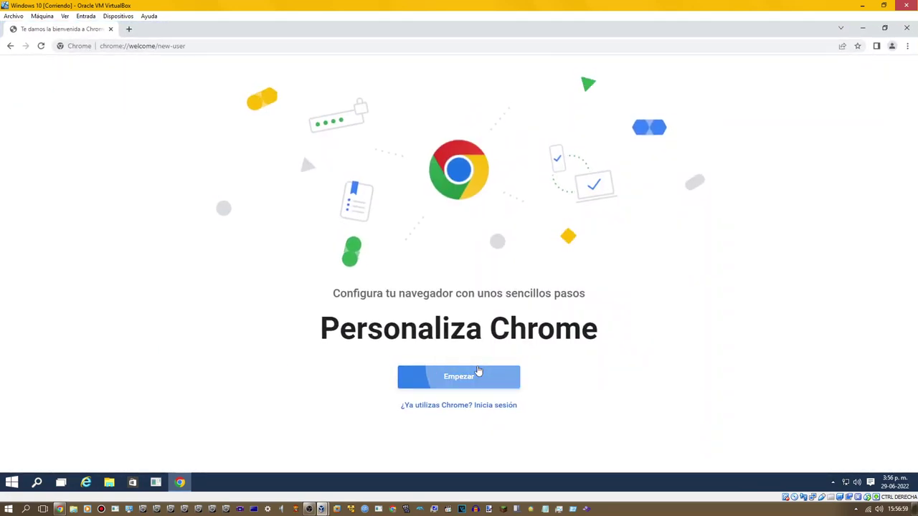
Continue through Chrome's setup with the default background, set Google Chrome as the default web browser, and close Settings.
click(569, 383)
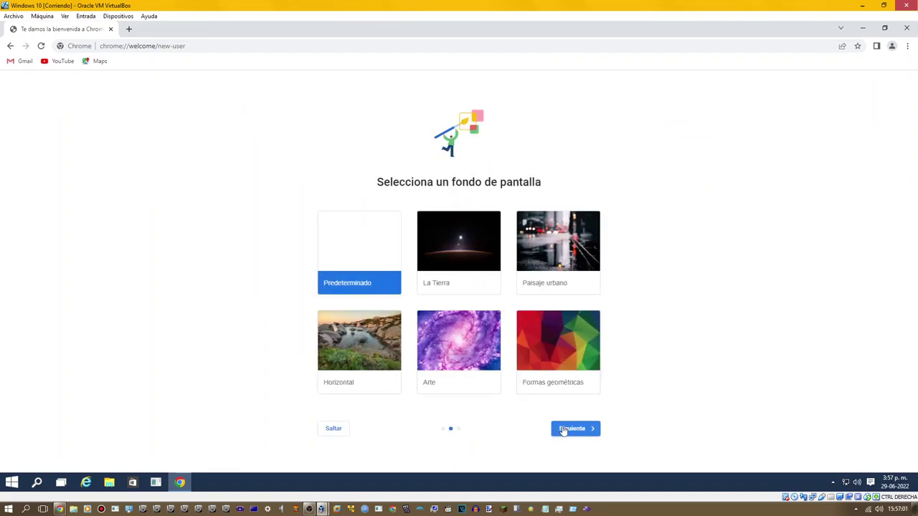
click(563, 429)
click(525, 383)
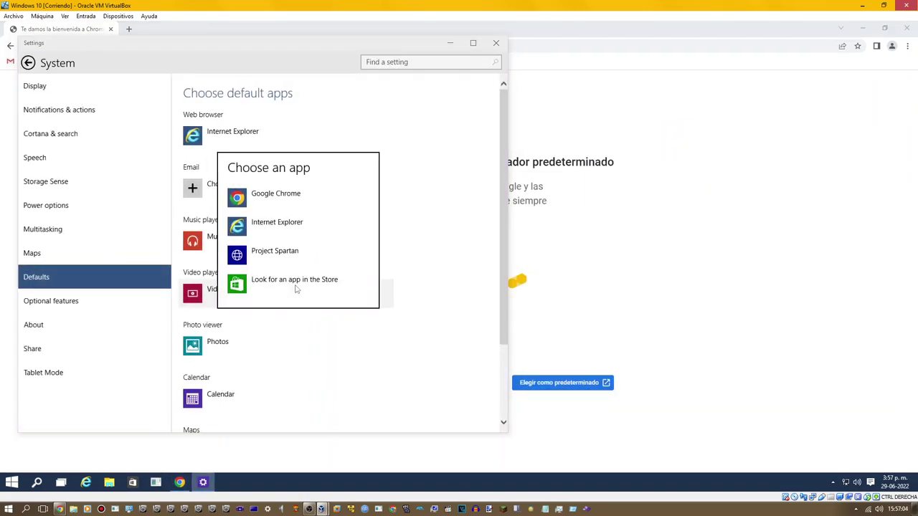
click(262, 195)
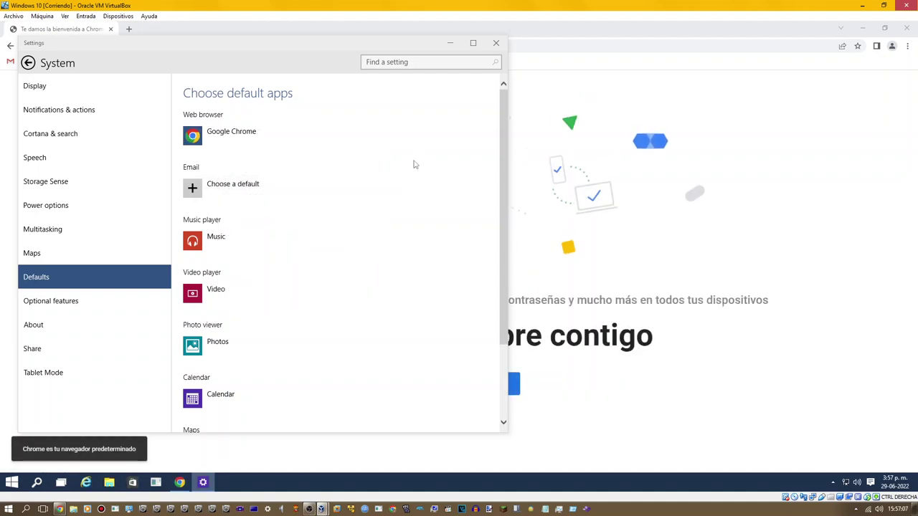
click(496, 43)
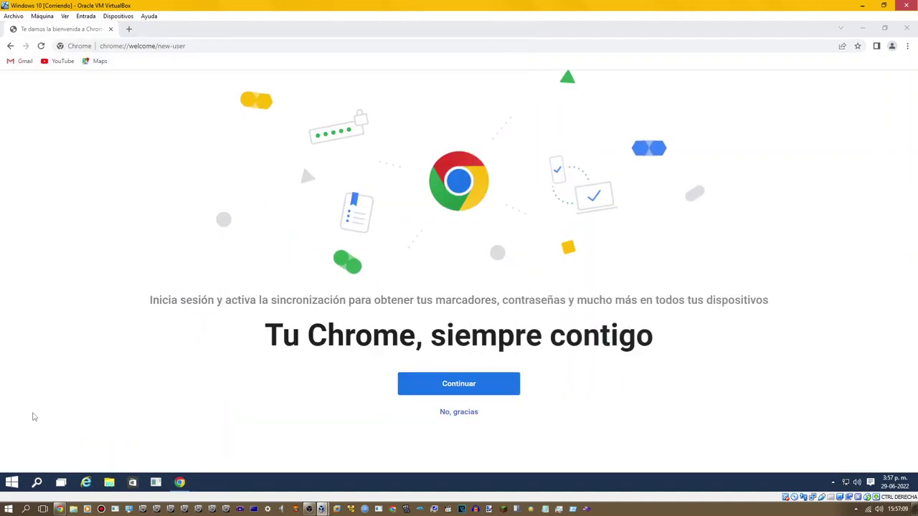
click(38, 482)
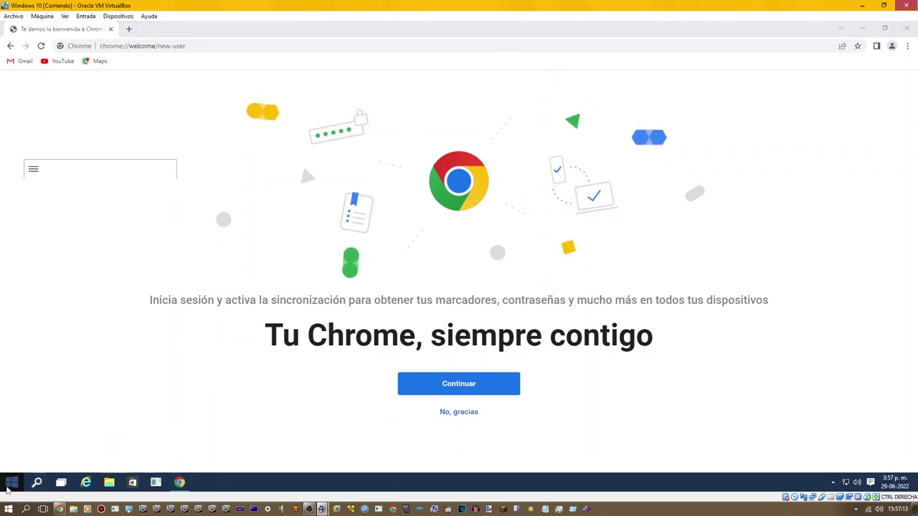
click(12, 482)
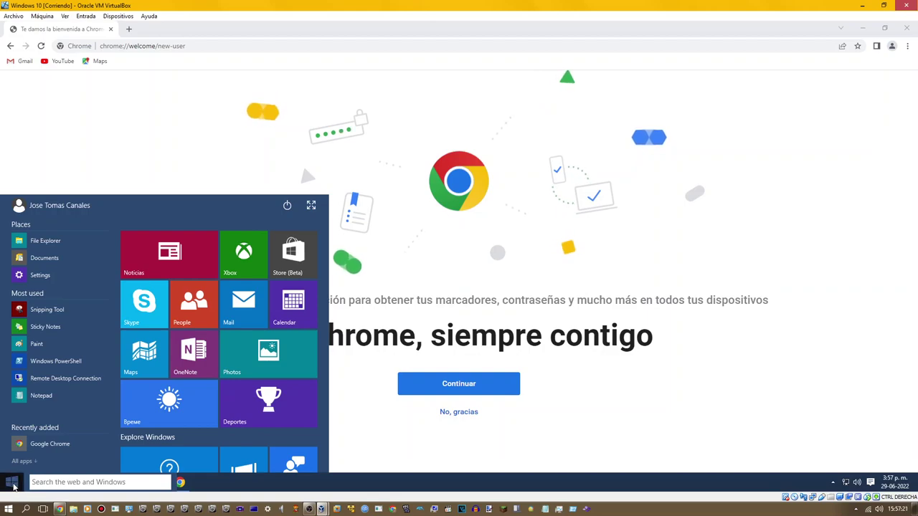
click(11, 482)
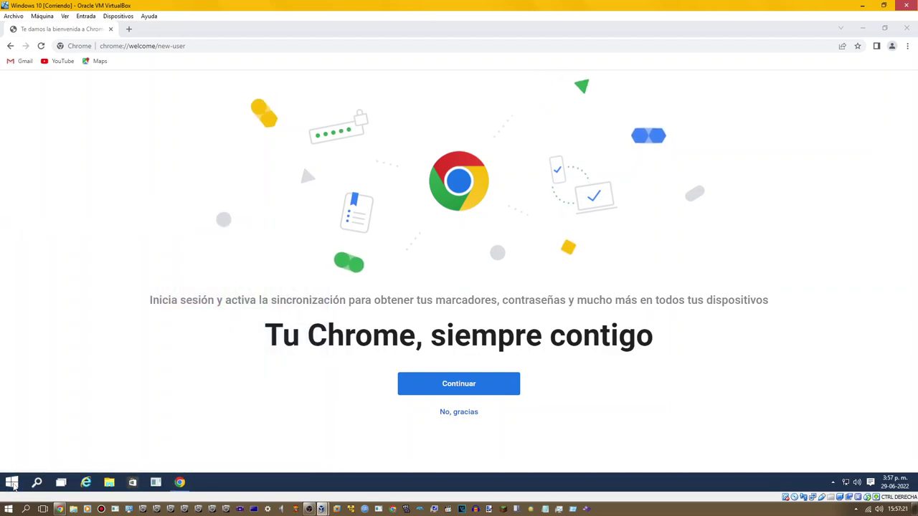
Pin Google Chrome to the virtual machine's taskbar.
right_click(183, 482)
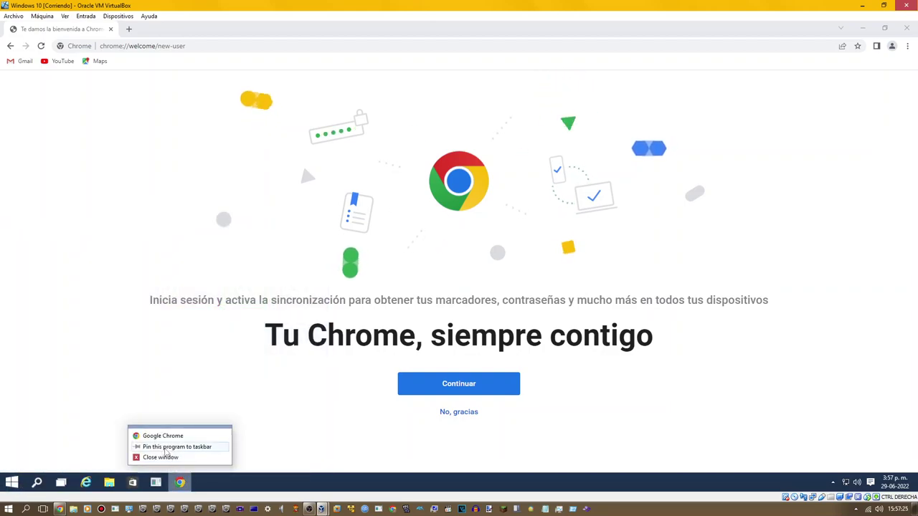
click(166, 448)
Open the full list of installed apps and set the taskbar search to show the search box.
click(11, 482)
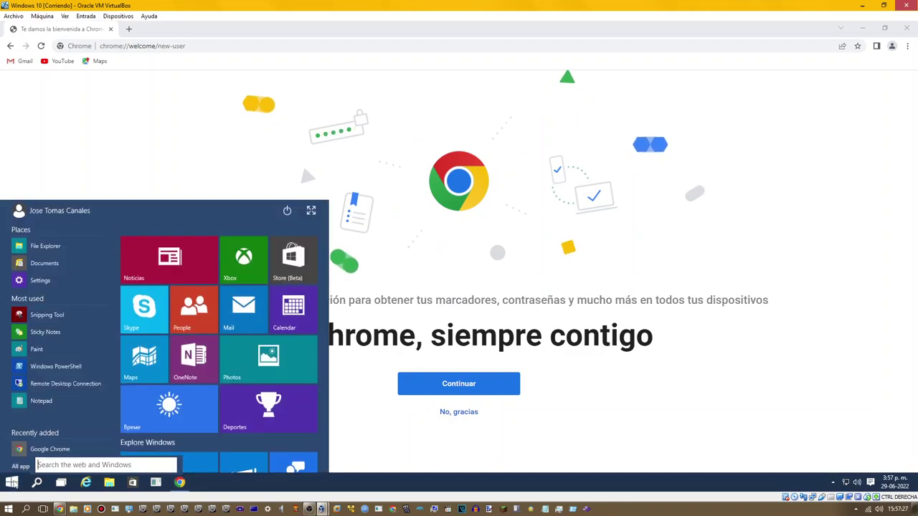
click(22, 461)
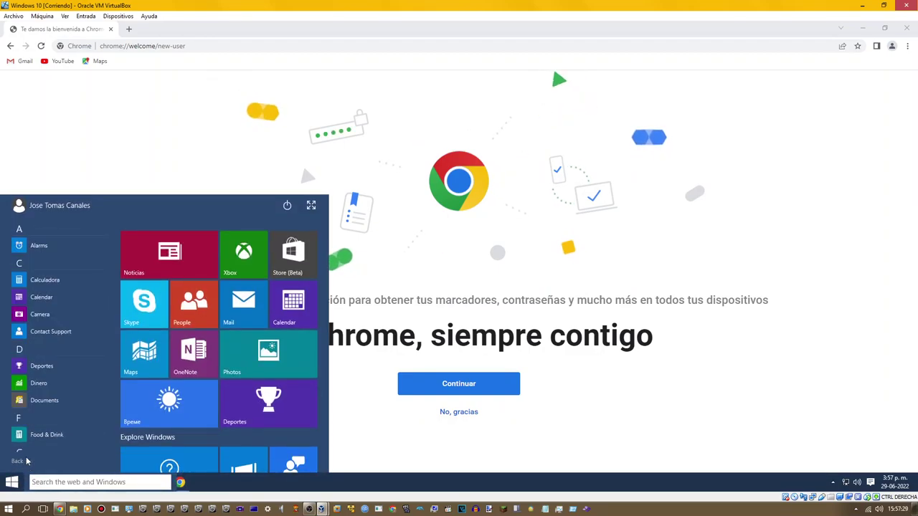
scroll(62, 373, down, 10)
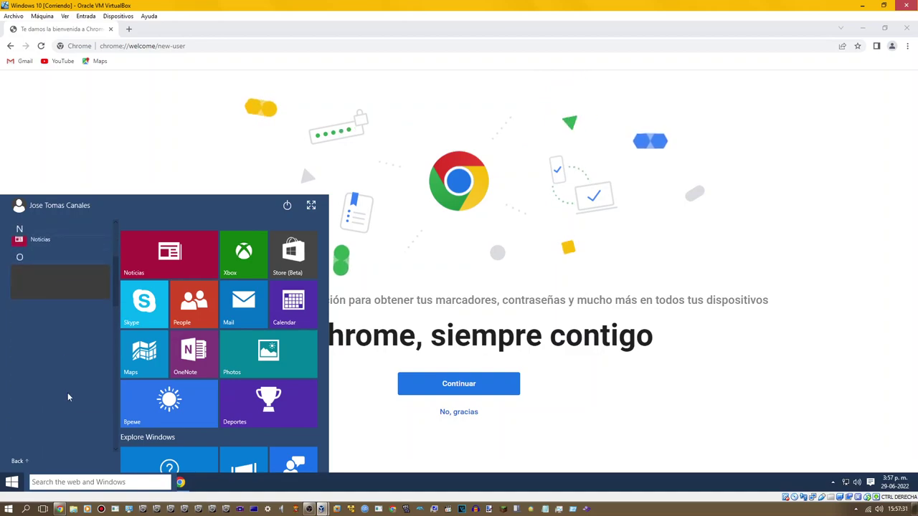
right_click(371, 484)
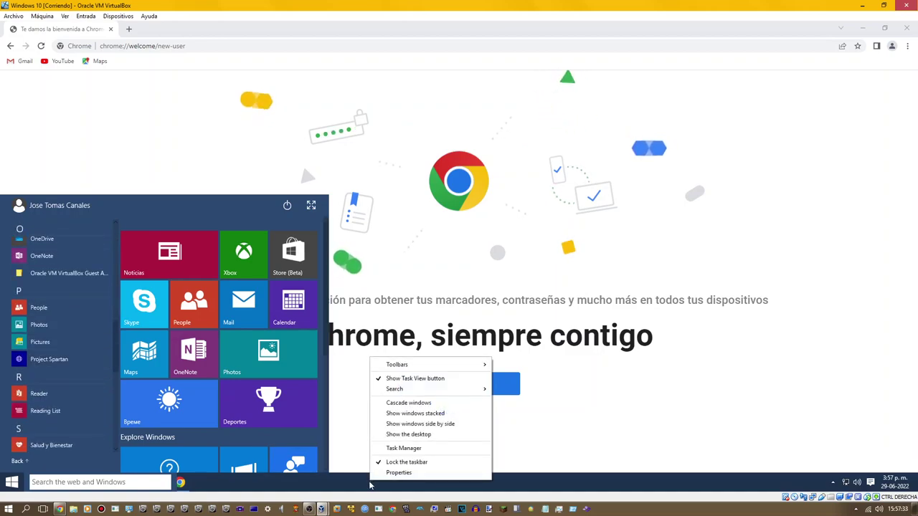
mouse_move(482, 389)
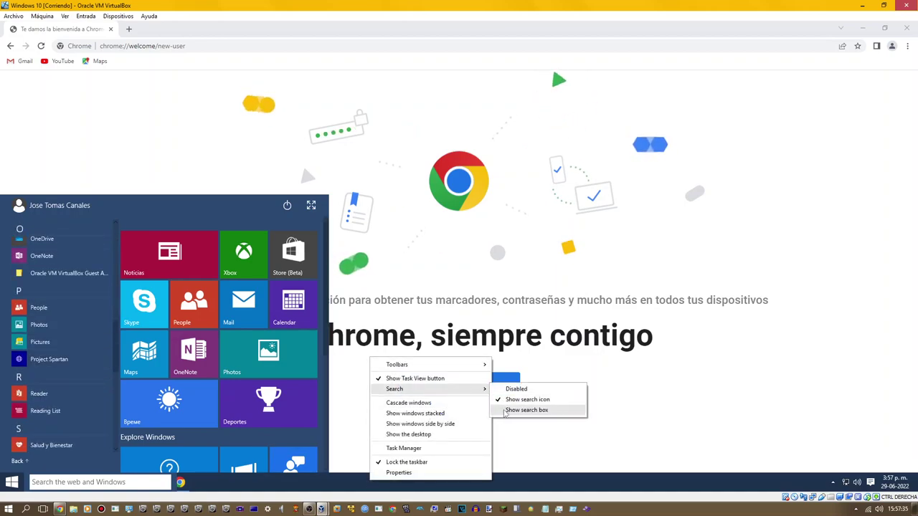
click(504, 410)
Look through the list of installed apps from S to X and launch Project Spartan.
scroll(53, 389, down, 3)
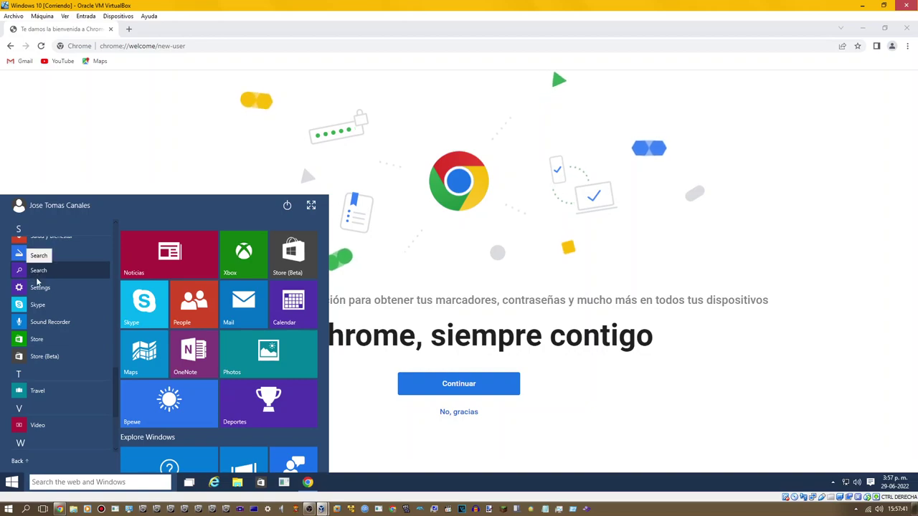
scroll(52, 380, down, 1)
scroll(53, 385, down, 1)
scroll(59, 391, down, 2)
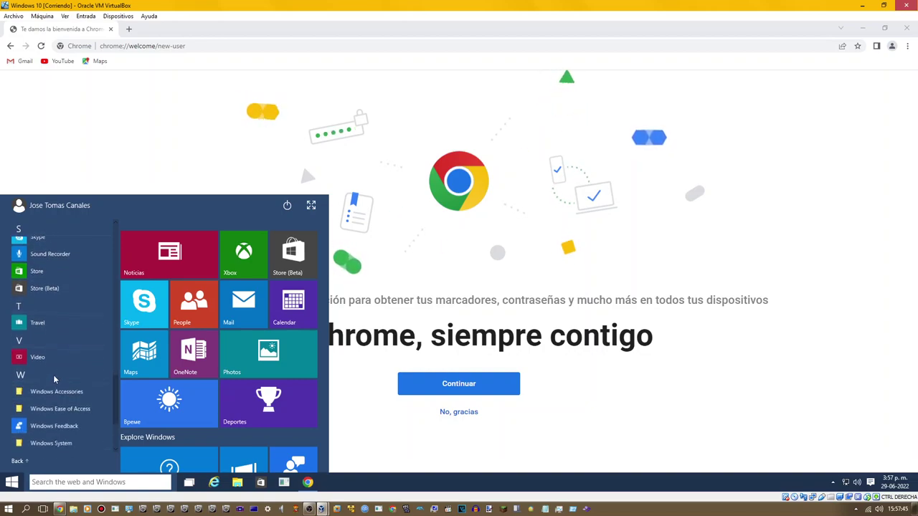
scroll(61, 398, up, 2)
scroll(61, 401, down, 3)
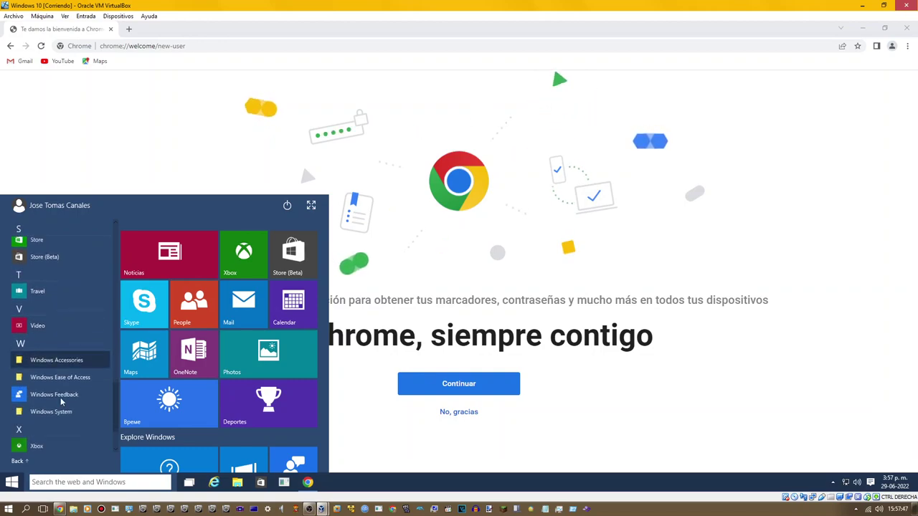
scroll(47, 373, up, 9)
scroll(46, 369, up, 8)
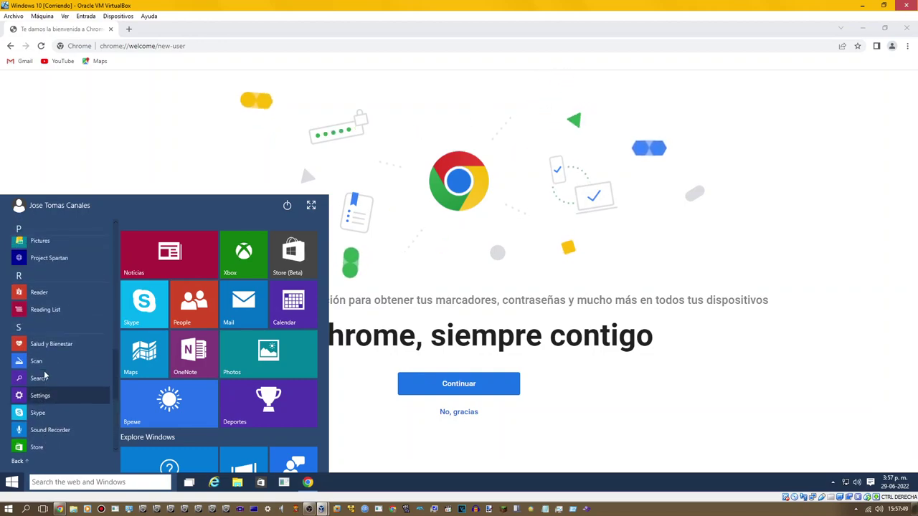
click(40, 363)
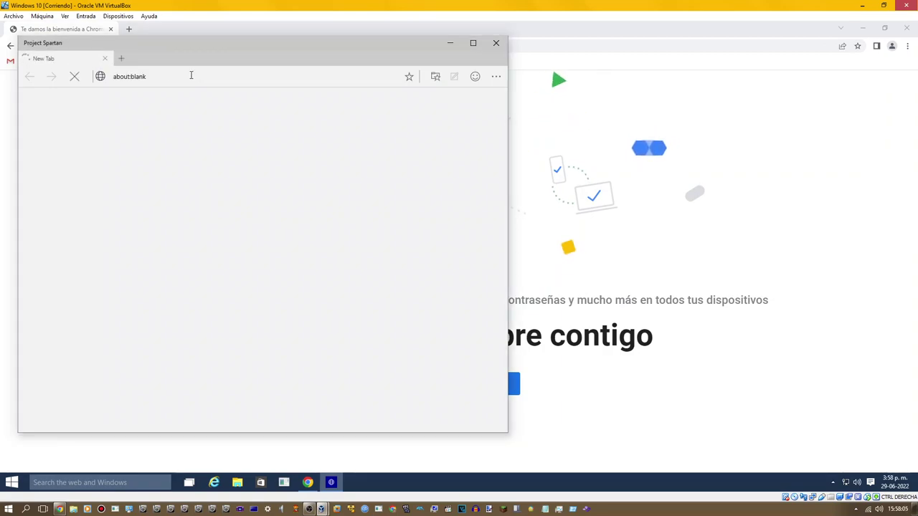
Load google.com in Project Spartan.
click(191, 76)
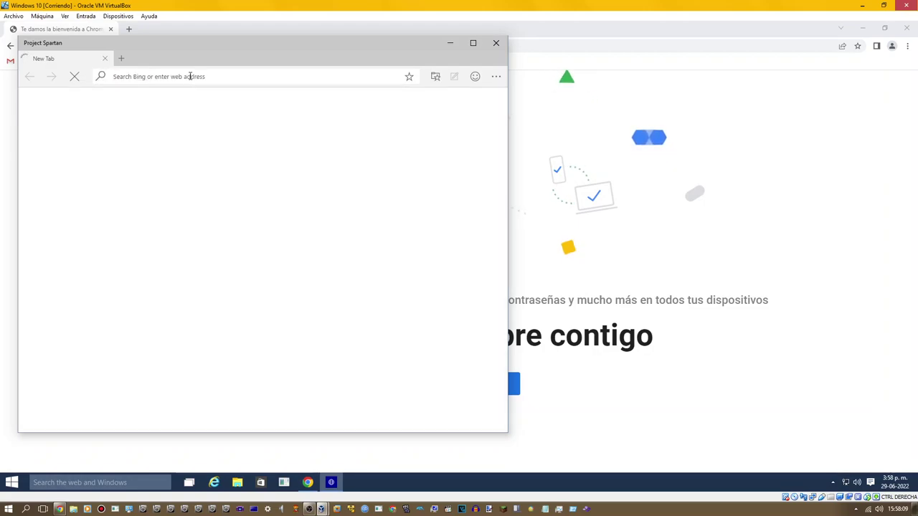
text(goo)
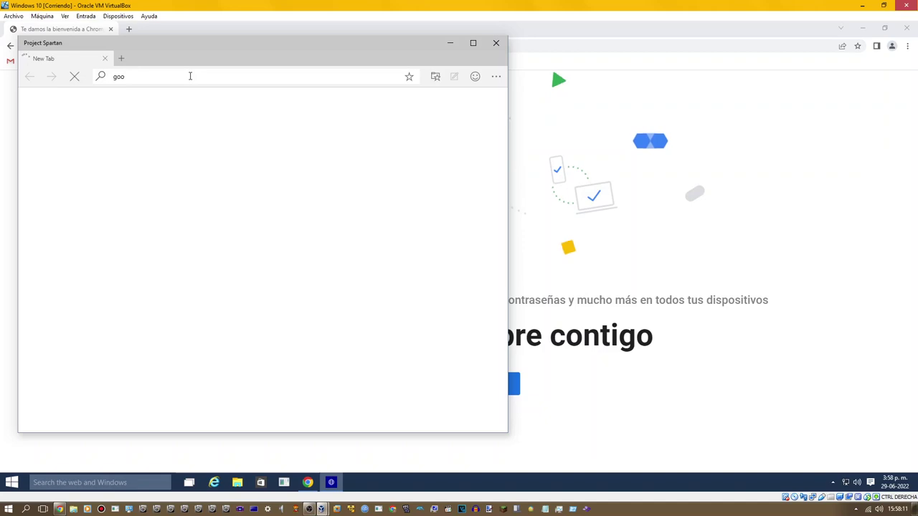
text(gl)
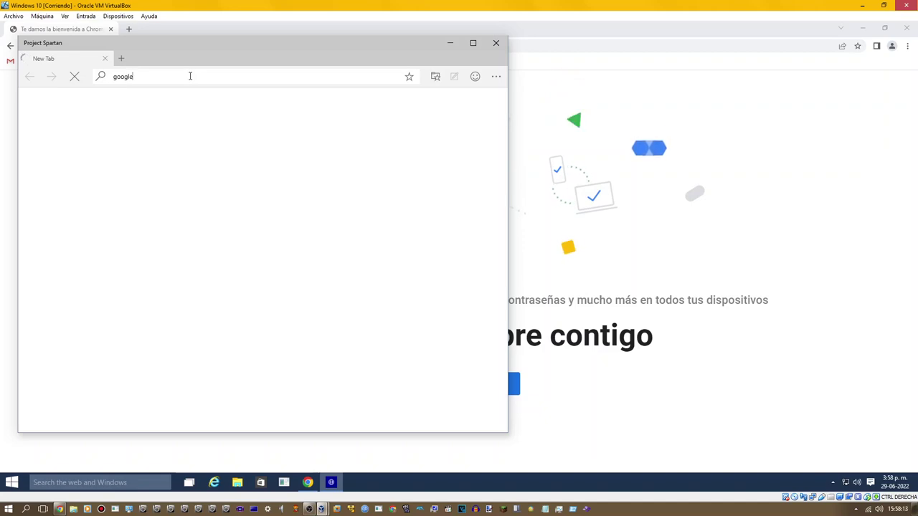
text(e.com)
key(Return)
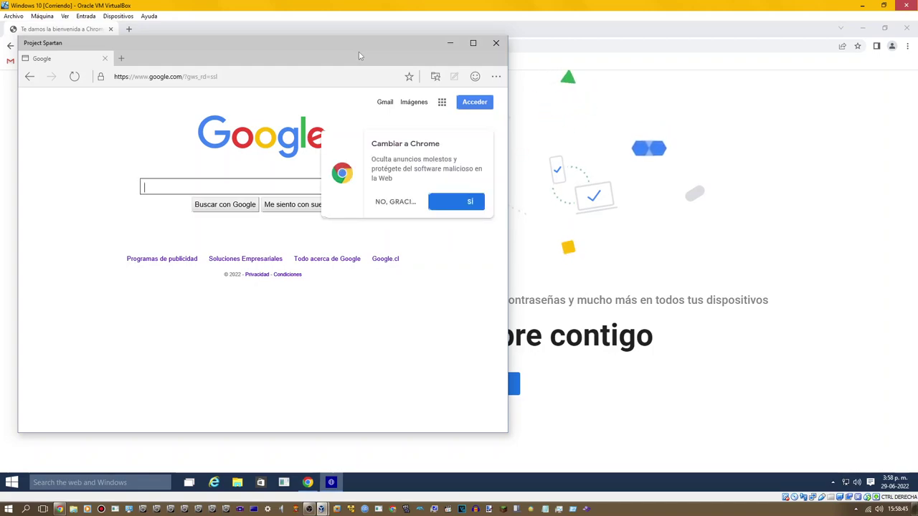
Close Project Spartan and decline signing in and syncing on Chrome's welcome page.
click(496, 44)
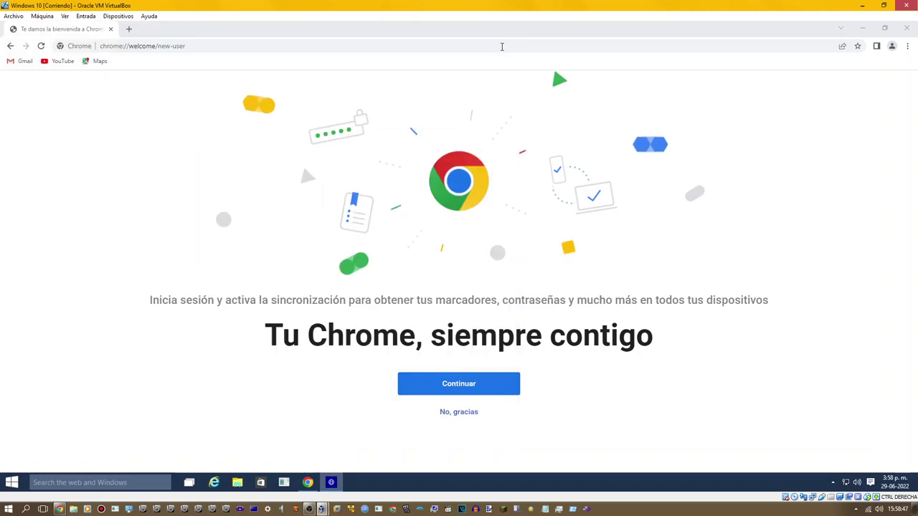
click(456, 413)
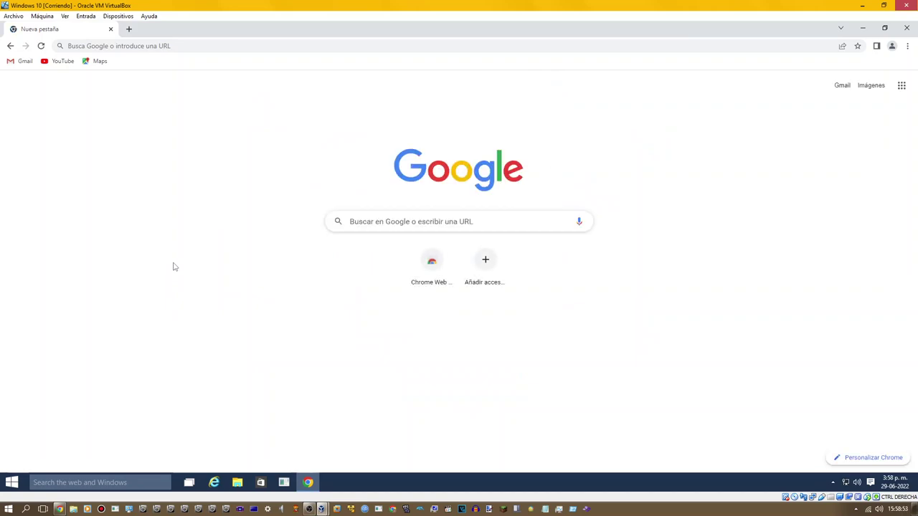
Open Task Manager, allowing it to make changes, examine the running processes, and close it.
right_click(383, 476)
click(399, 444)
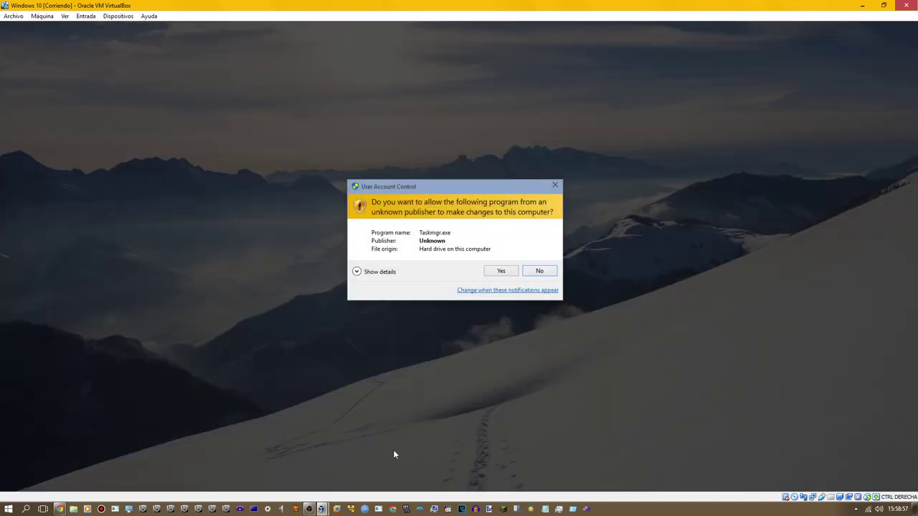
click(493, 272)
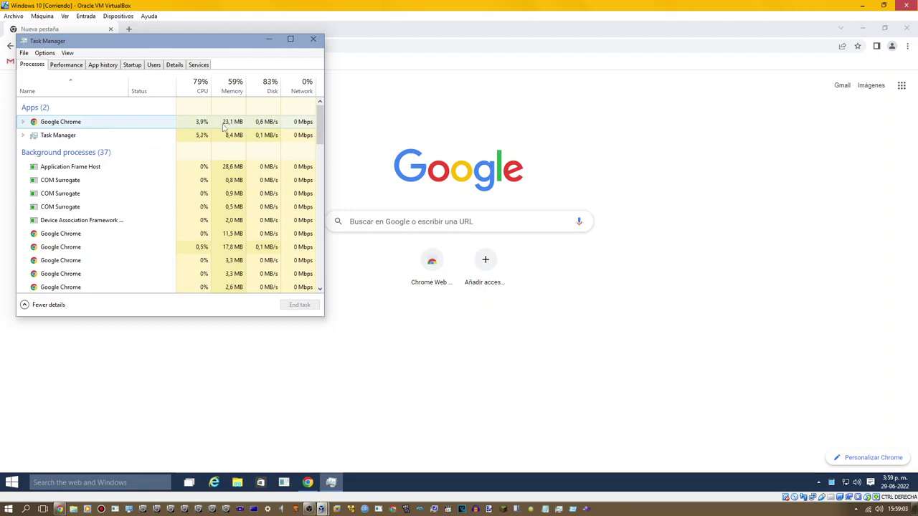
click(313, 38)
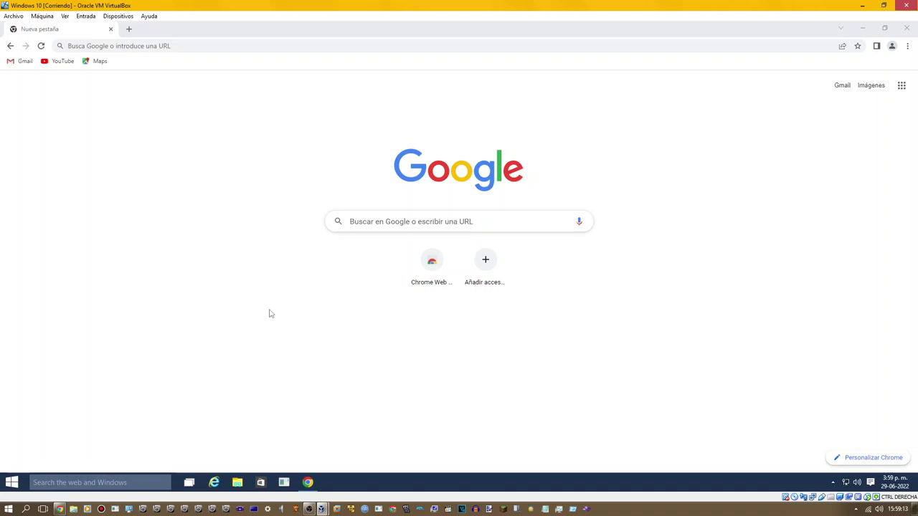
Open Notepad and write "Google Chrome On Windows 10 Technical Preview" in the blank document.
key(super+r)
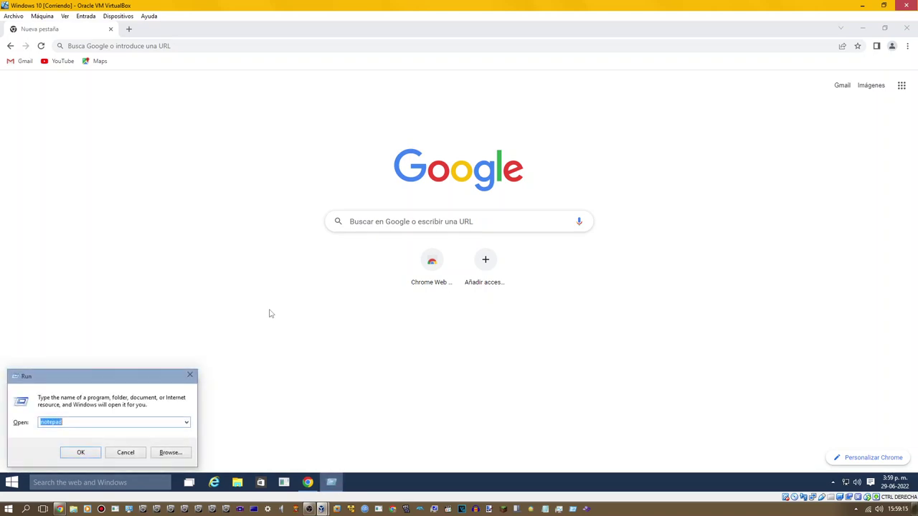
key(Return)
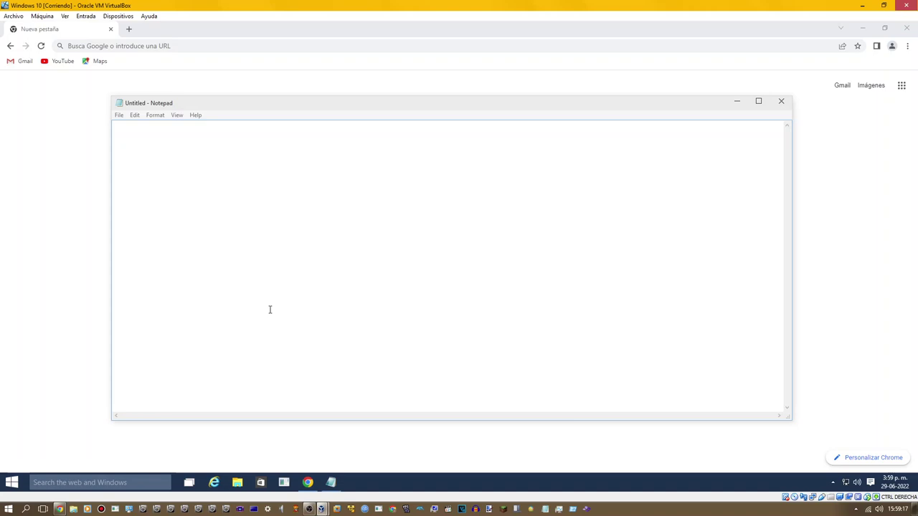
click(236, 152)
text(G)
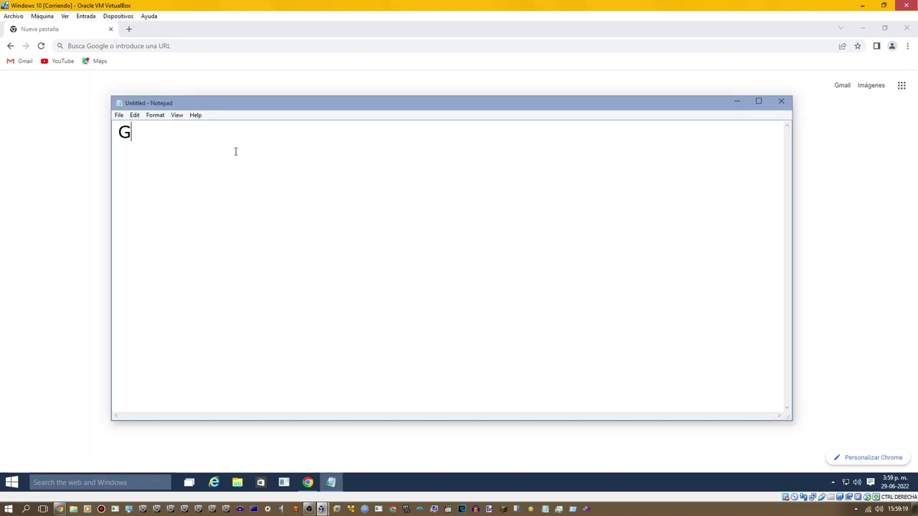
text(oogle )
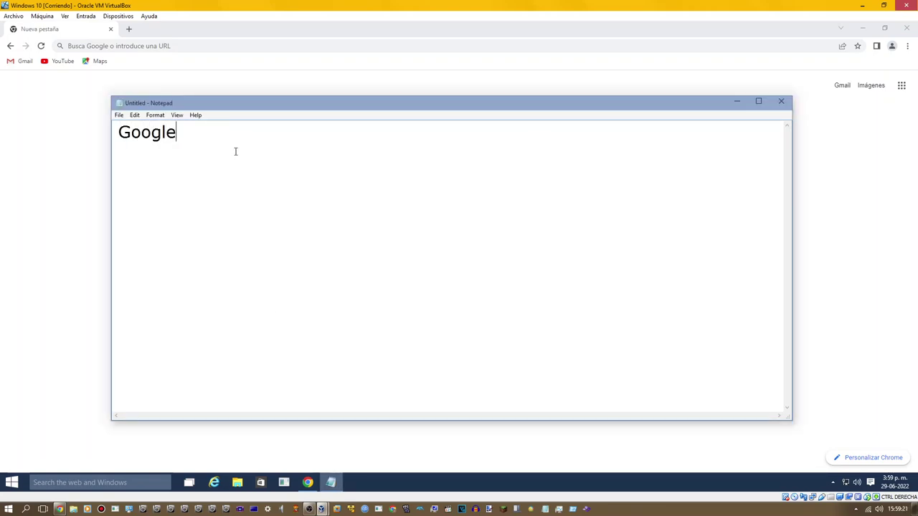
text(Chrome On )
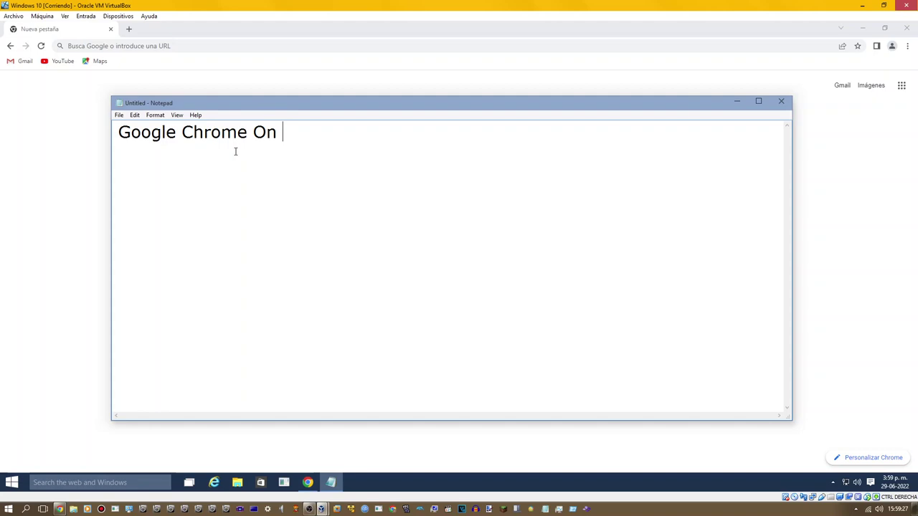
text(Windows )
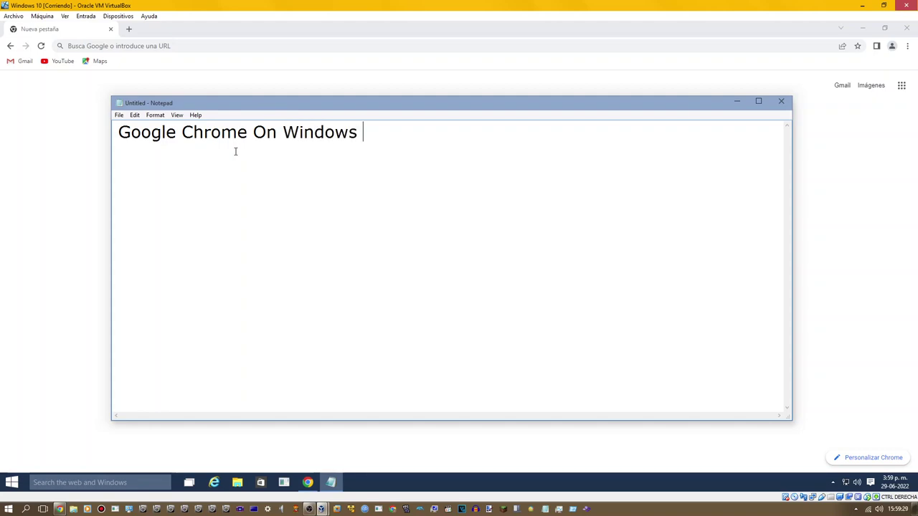
text(10 Tehc)
key(BackSpace)
key(BackSpace)
text(chnical)
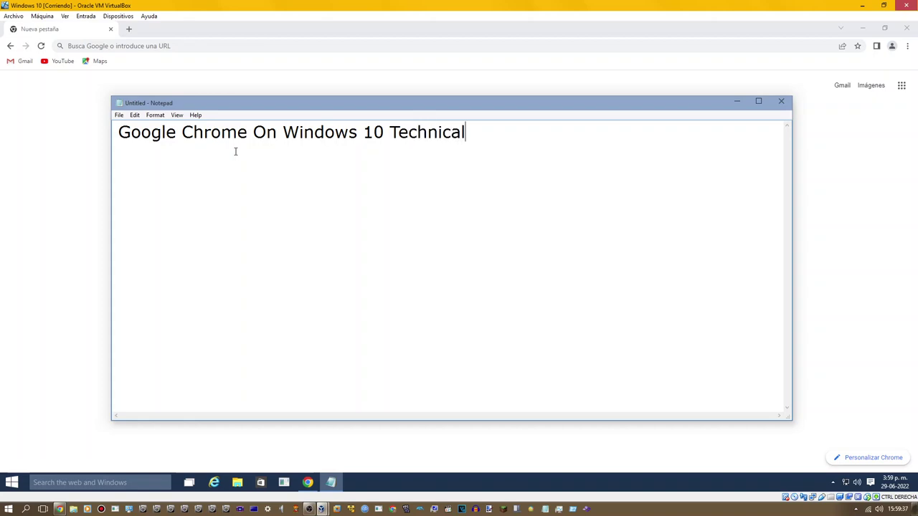
text( Preview)
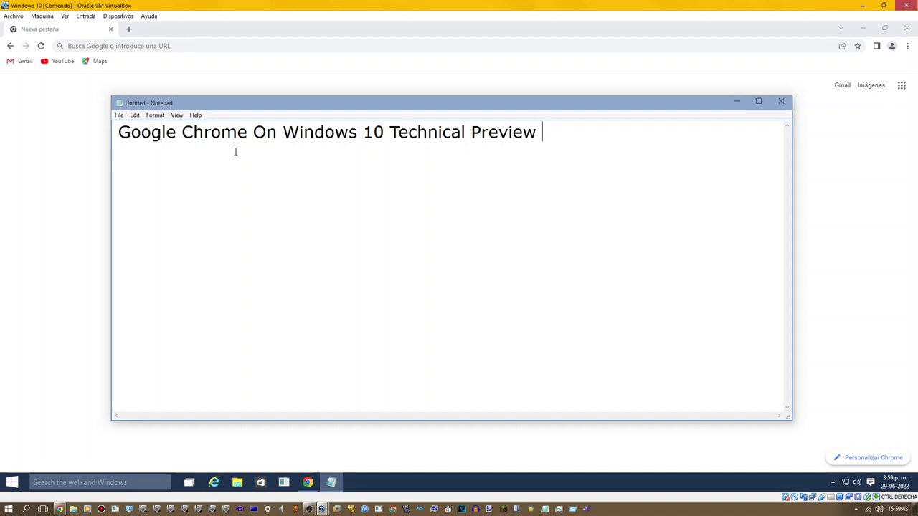
Complete the note with "For the very First time" and close Notepad without saving it.
text( For the fi)
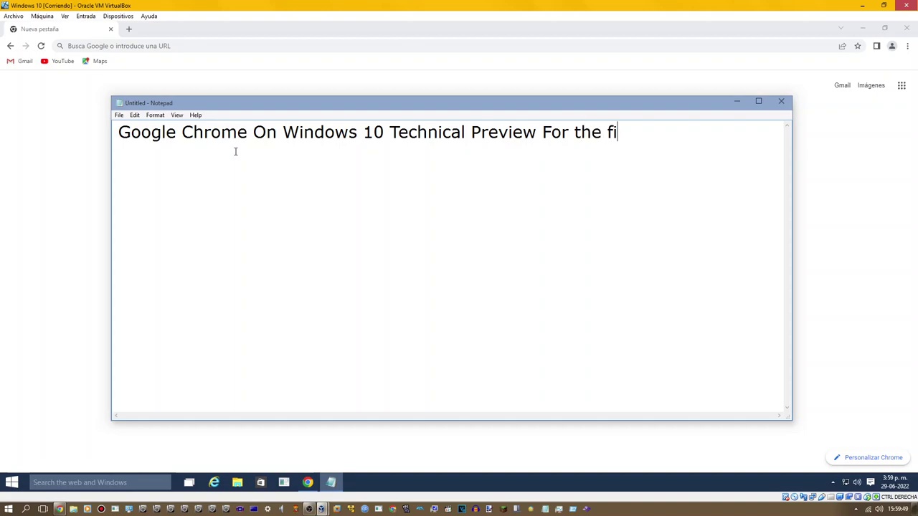
key(BackSpace)
key(BackSpace)
text(very Firts)
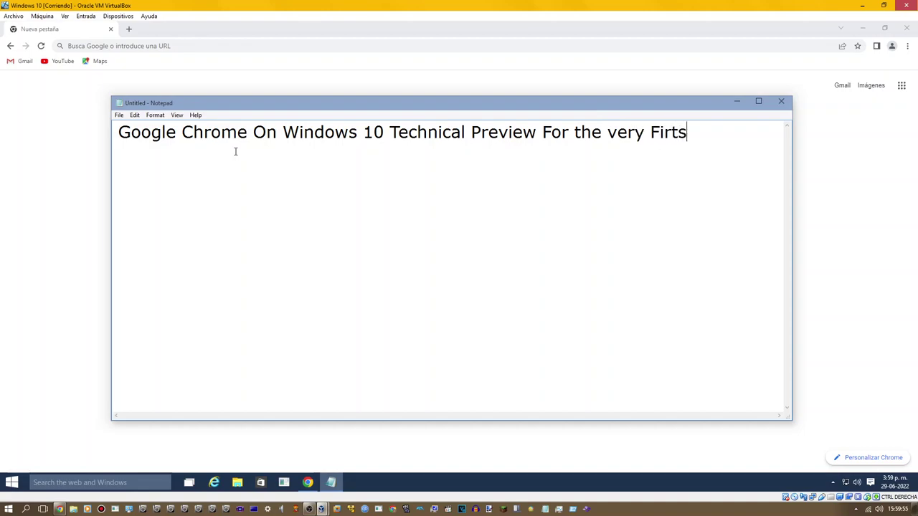
key(BackSpace)
key(BackSpace)
text(st time)
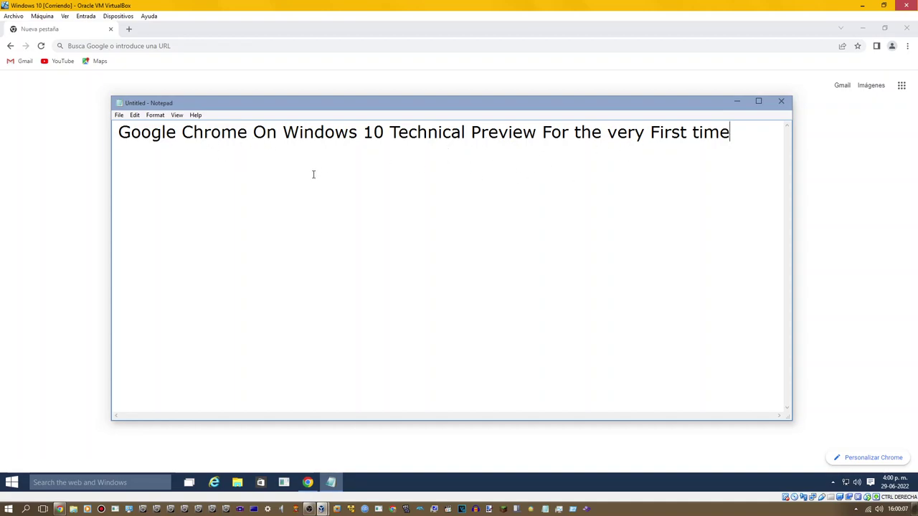
click(781, 101)
click(479, 253)
Search Google for "kmsauto net" from Chrome's new tab page, using the matching search suggestion.
click(406, 230)
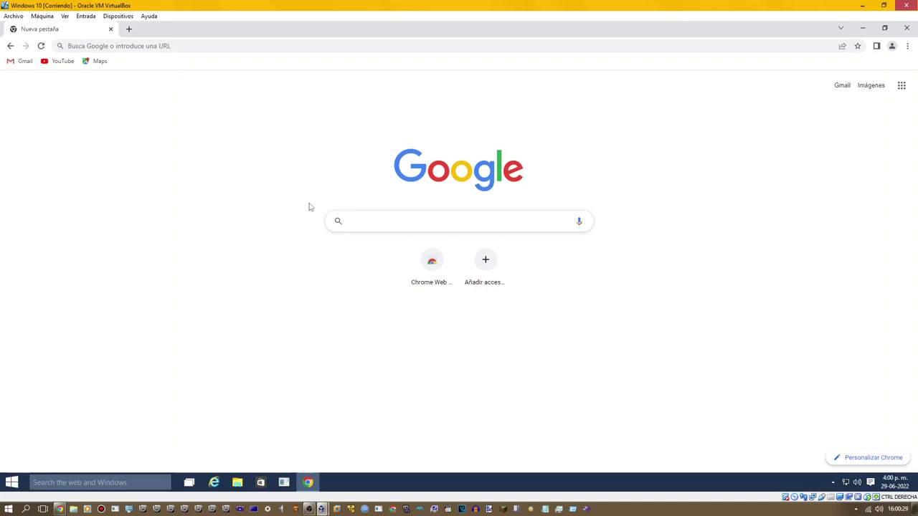
text(kms)
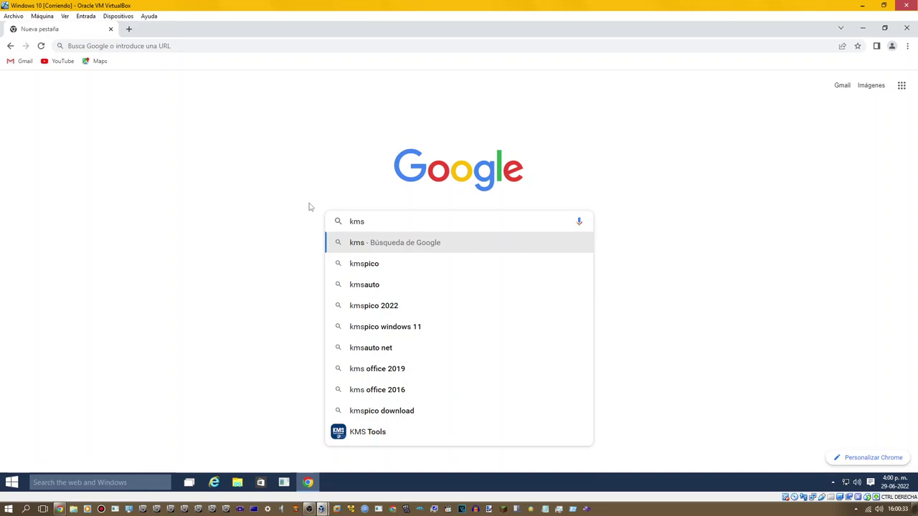
key(Down)
key(Down)
key(Down)
key(Down)
key(Down)
key(Return)
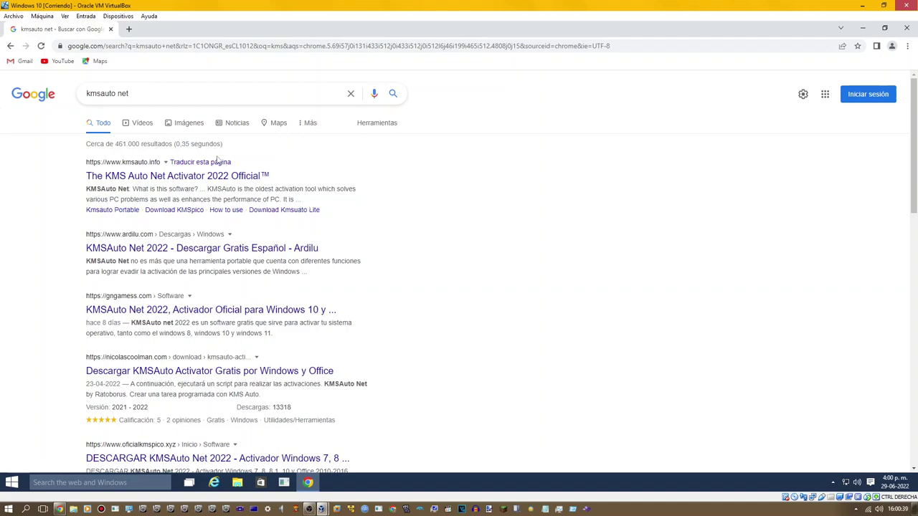
Refine the search to "kmsauto net mega" and open the thenekodark.com result in a new tab.
click(181, 96)
text(mega)
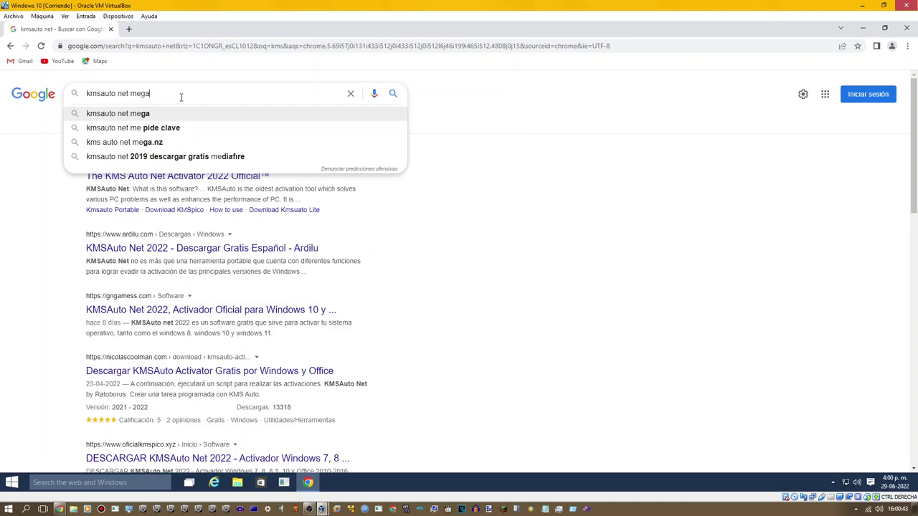
key(Return)
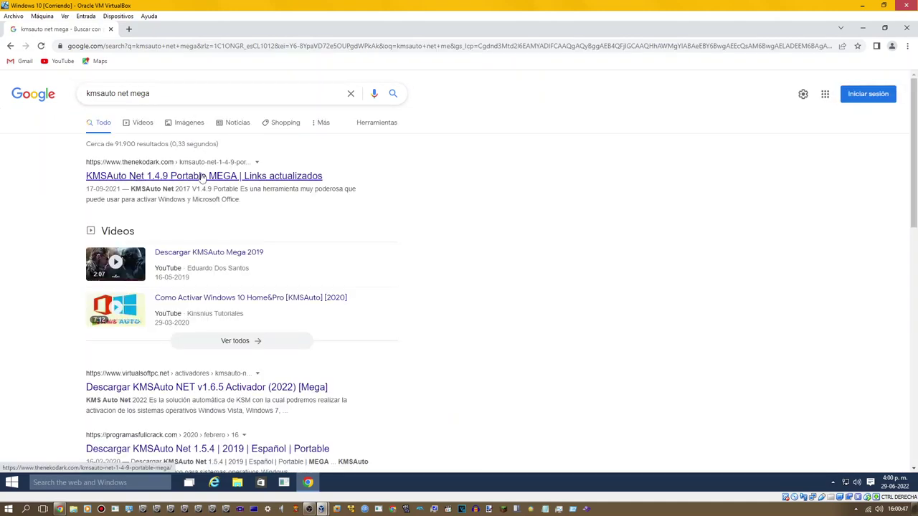
drag(316, 184, 248, 29)
Replace the query on the search results page with "winrar" and open the winrar.es downloads page.
click(72, 29)
click(186, 87)
key(ctrl+a)
key(BackSpace)
text(winr)
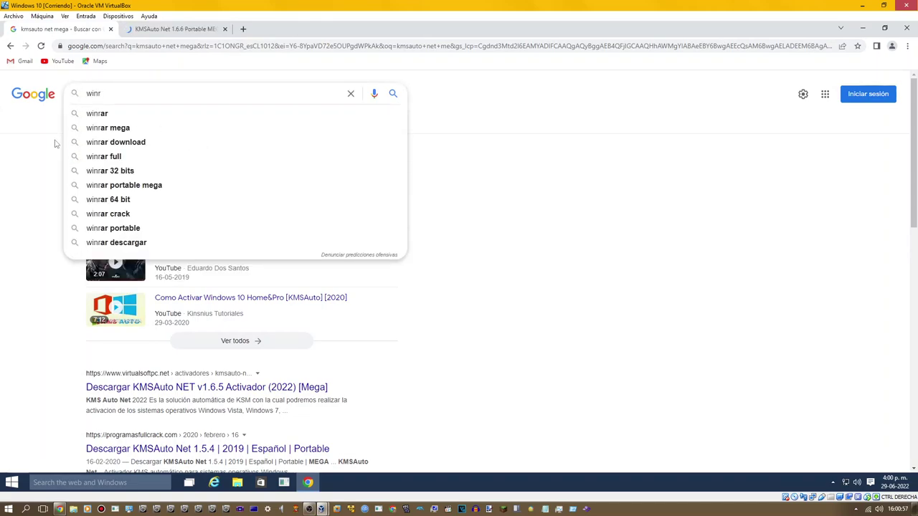
text(ar)
key(Return)
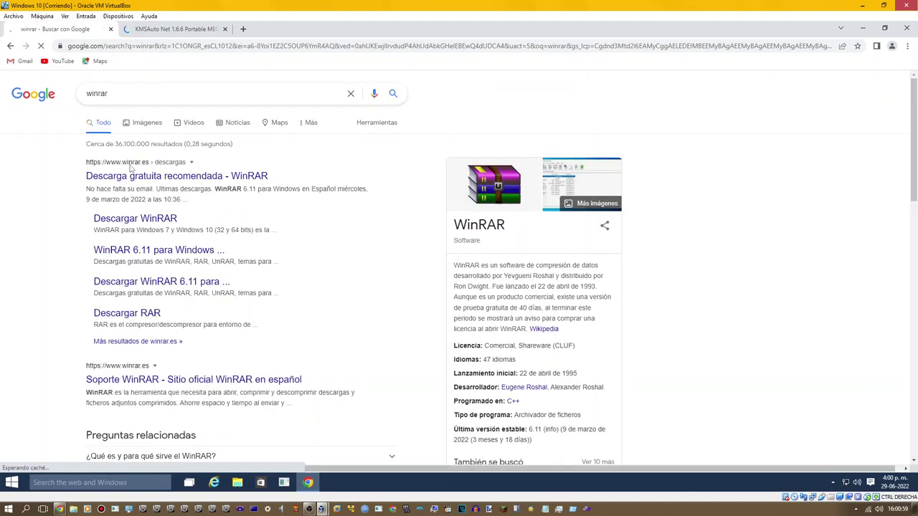
click(137, 177)
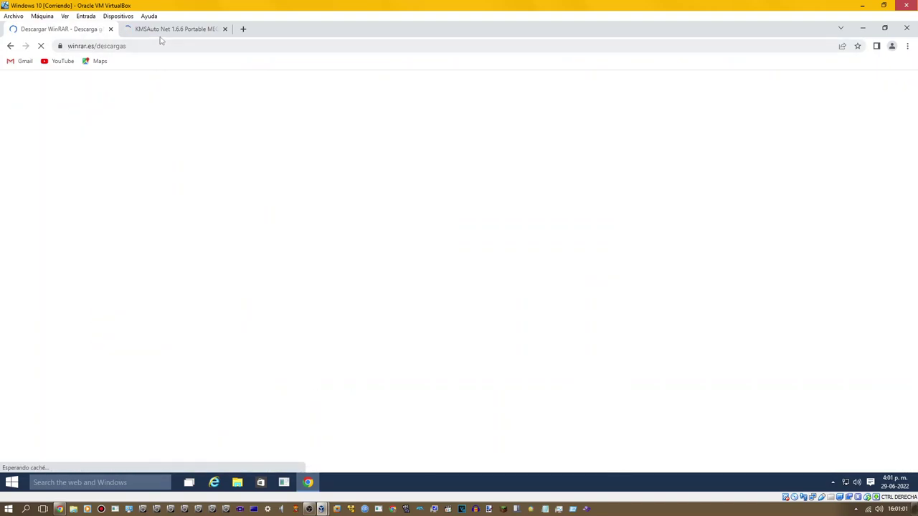
Reveal the download links in the KMSAuto Net 1.6.6 article and follow its regular "Descargar" link.
click(175, 28)
scroll(163, 282, down, 7)
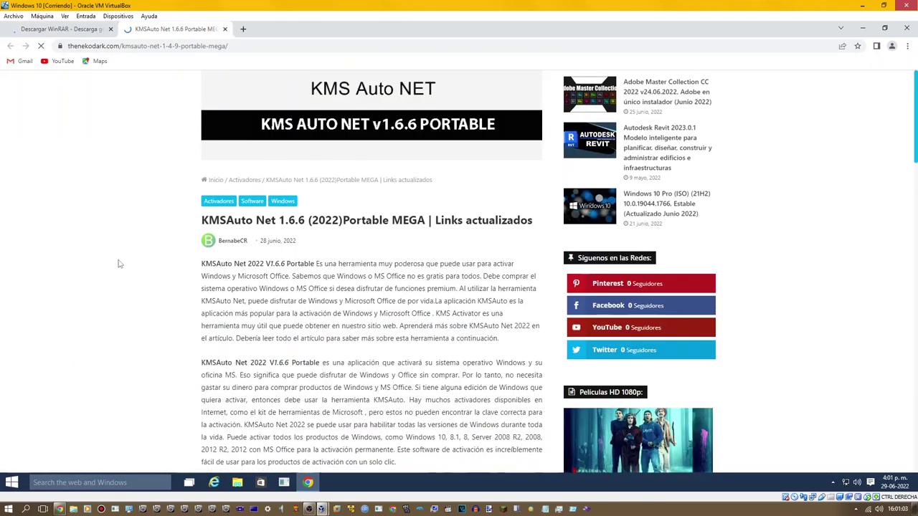
scroll(170, 289, down, 10)
scroll(170, 289, up, 4)
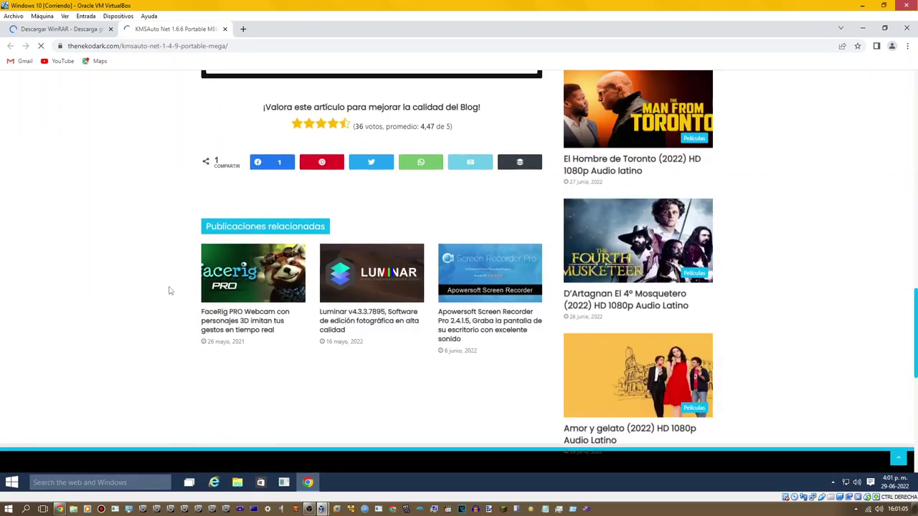
click(302, 301)
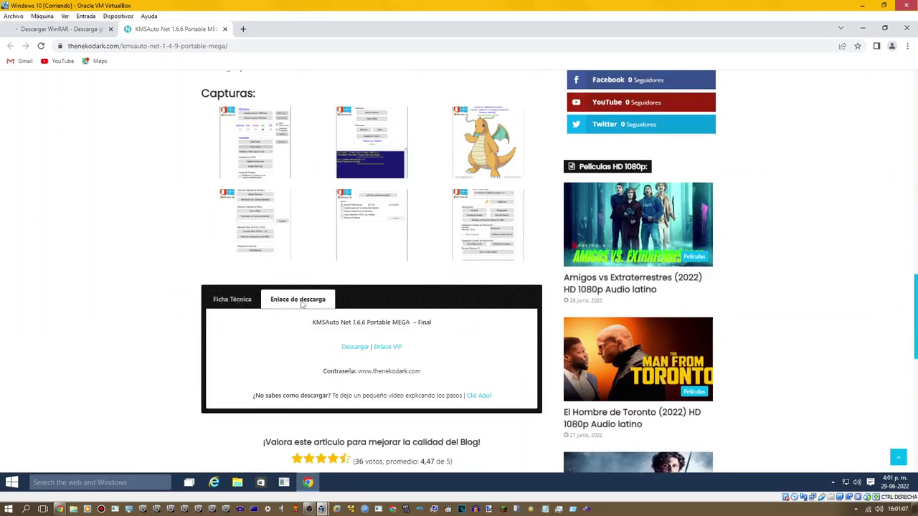
click(353, 348)
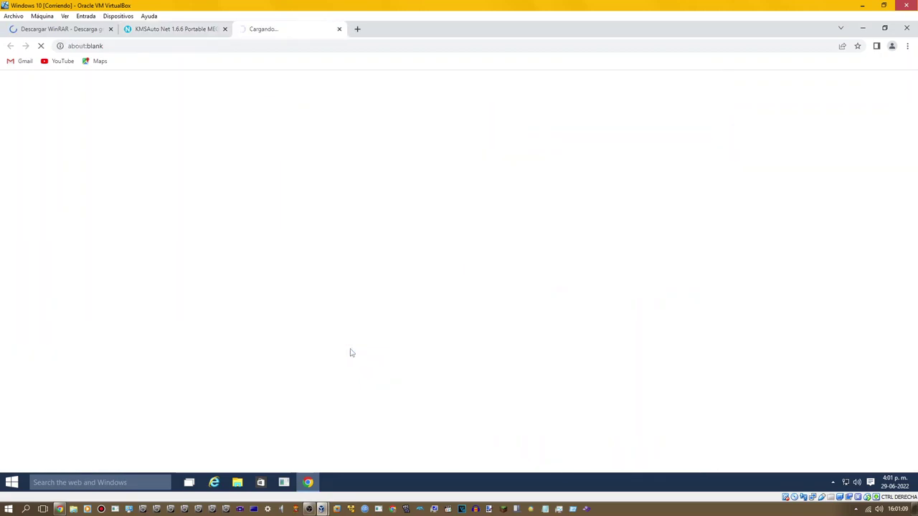
Download WinRAR 6.11 for Windows x64 in Spanish from winrar.es and return to the page generating the KMSAuto link.
click(86, 34)
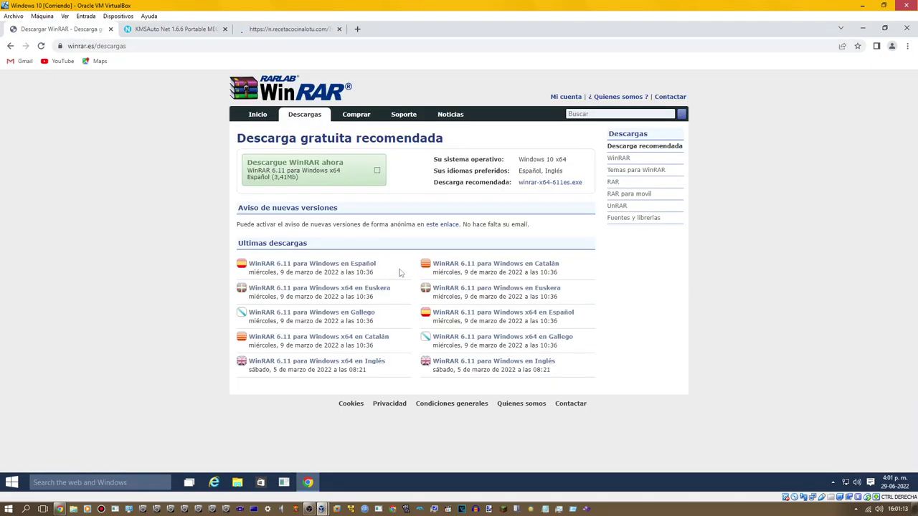
click(459, 315)
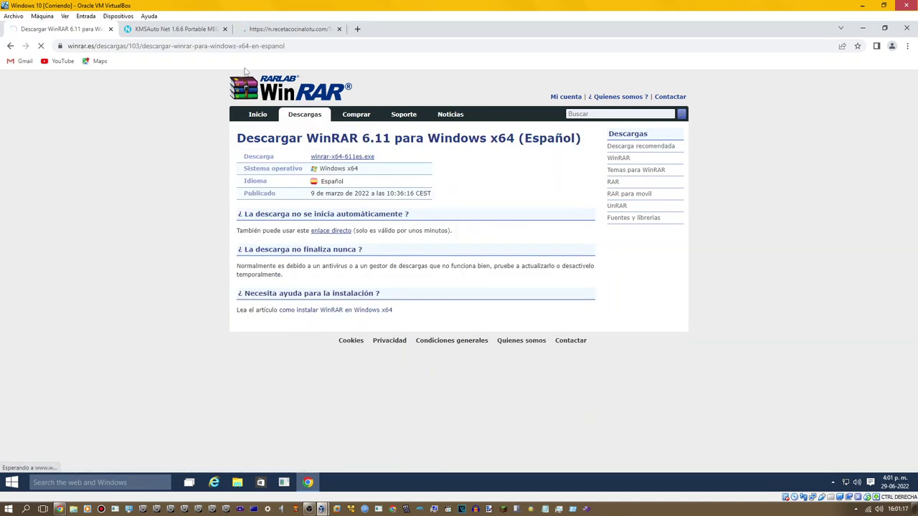
click(250, 31)
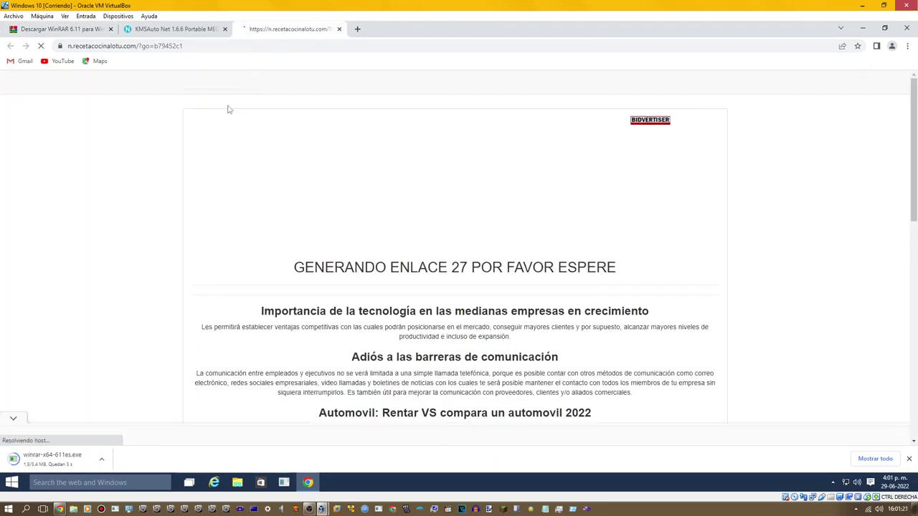
scroll(164, 190, down, 4)
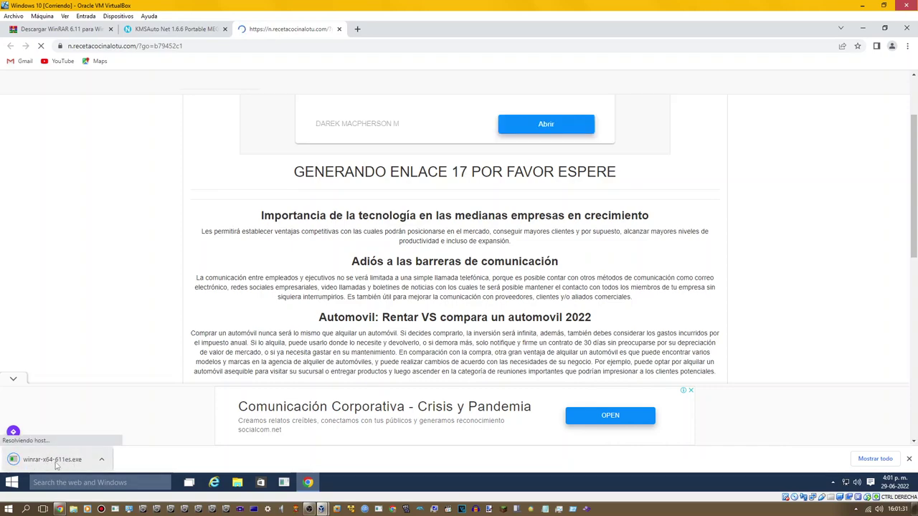
Run the downloaded winrar-x64-611es.exe, allow it to make changes, complete the WinRAR installation, and close its program folder.
click(47, 467)
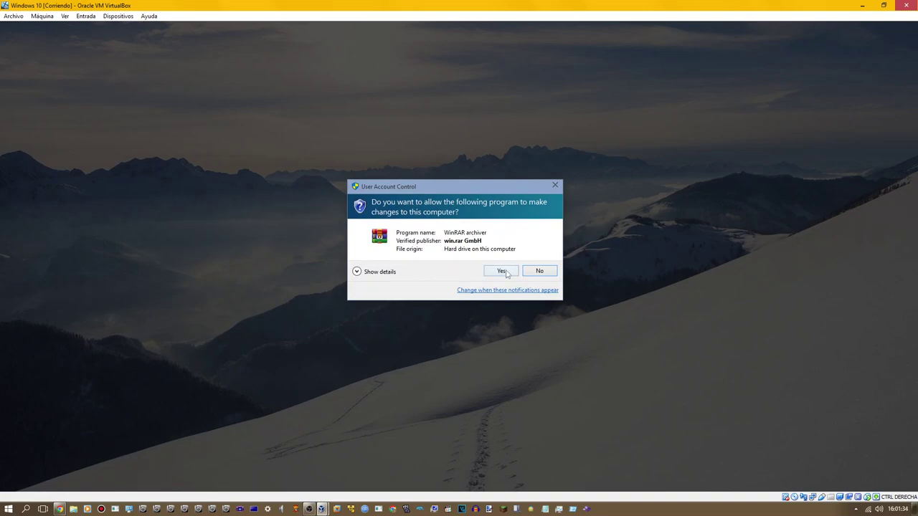
click(503, 272)
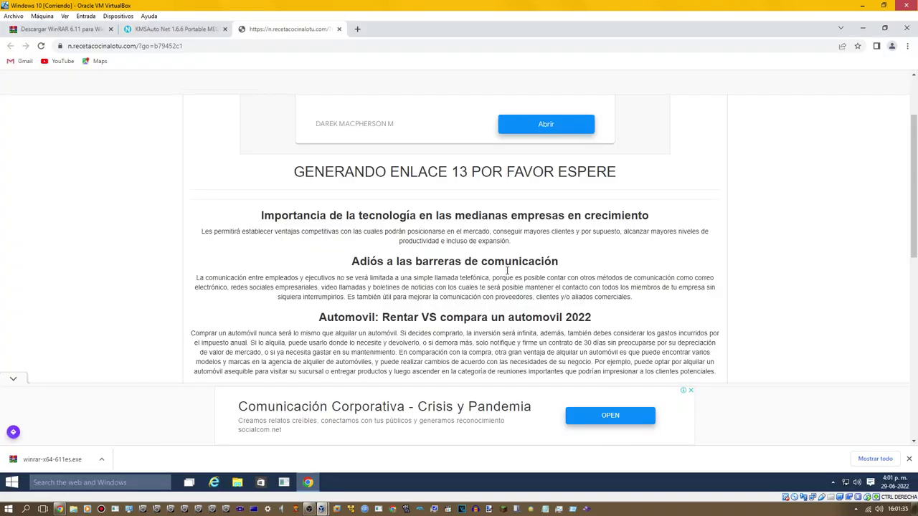
click(439, 347)
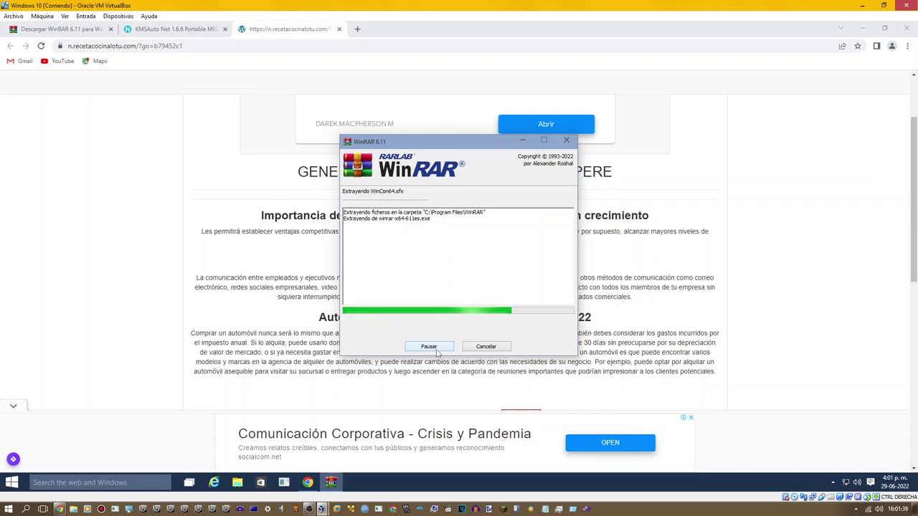
click(434, 358)
click(452, 342)
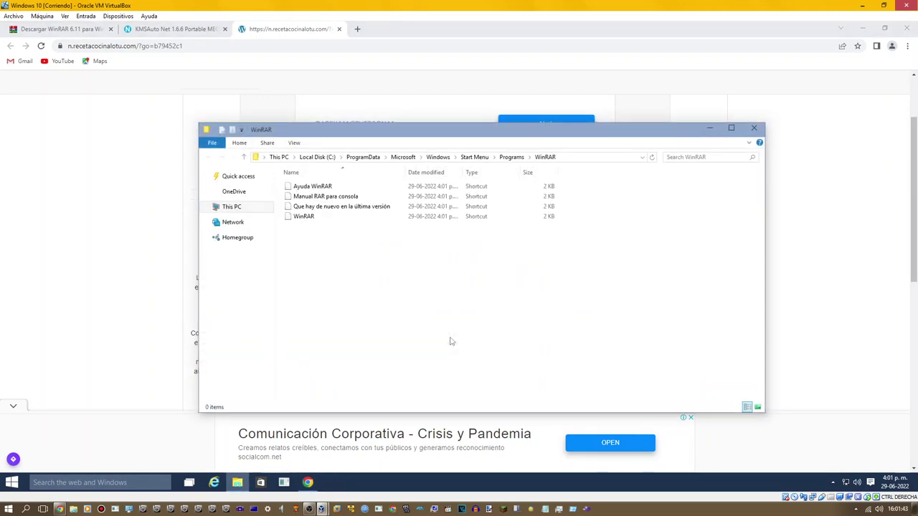
click(754, 128)
Continue through the link generator to the PasteCool page and bring its KMSAuto Net 1.6.6 download links into view.
scroll(192, 230, down, 5)
scroll(193, 230, up, 7)
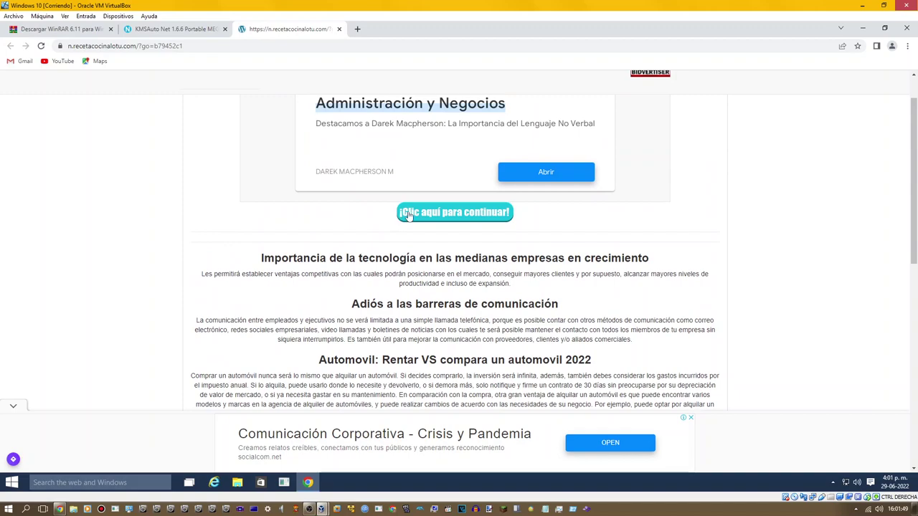
click(407, 214)
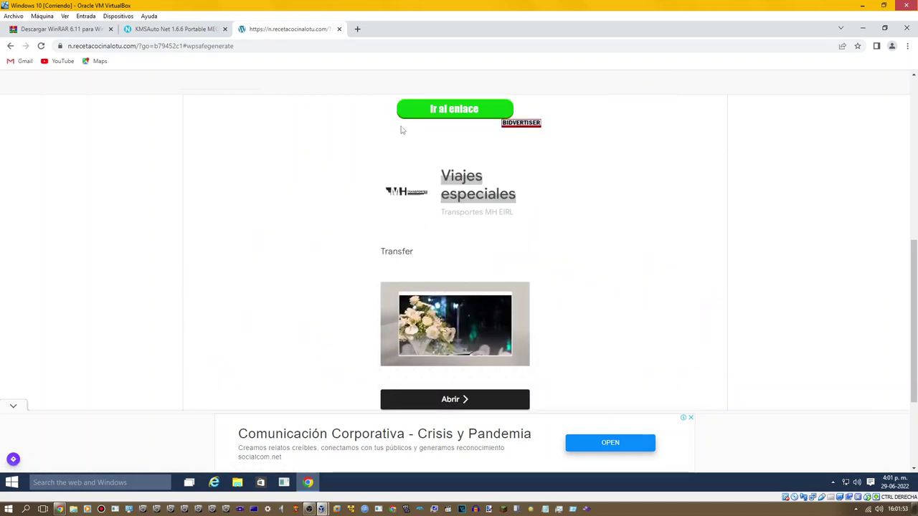
click(404, 114)
click(520, 179)
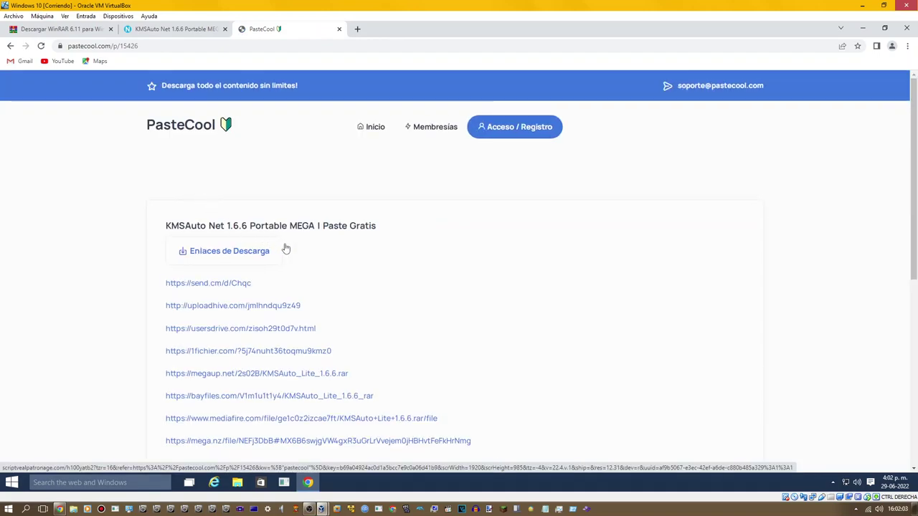
scroll(473, 296, down, 1)
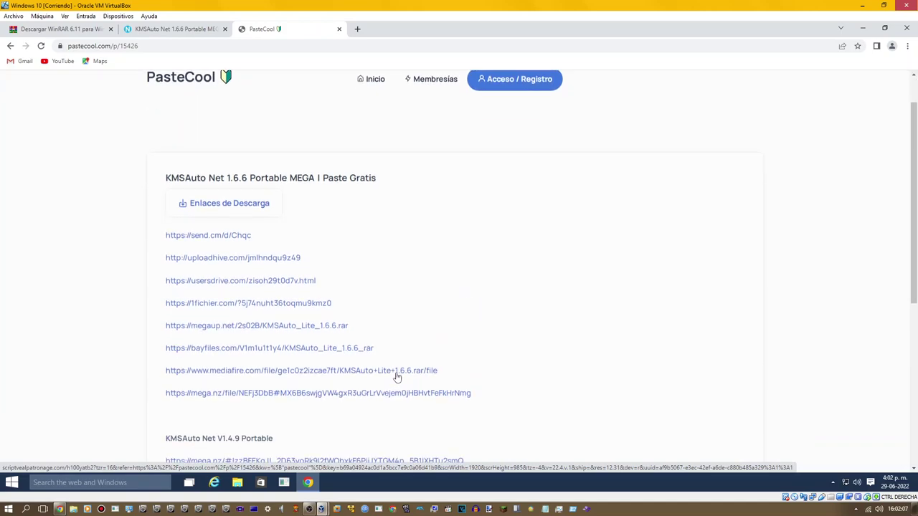
Open the MediaFire page for KMSAuto Lite 1.6.6 from the PasteCool links and close the advertising tab.
scroll(394, 375, down, 3)
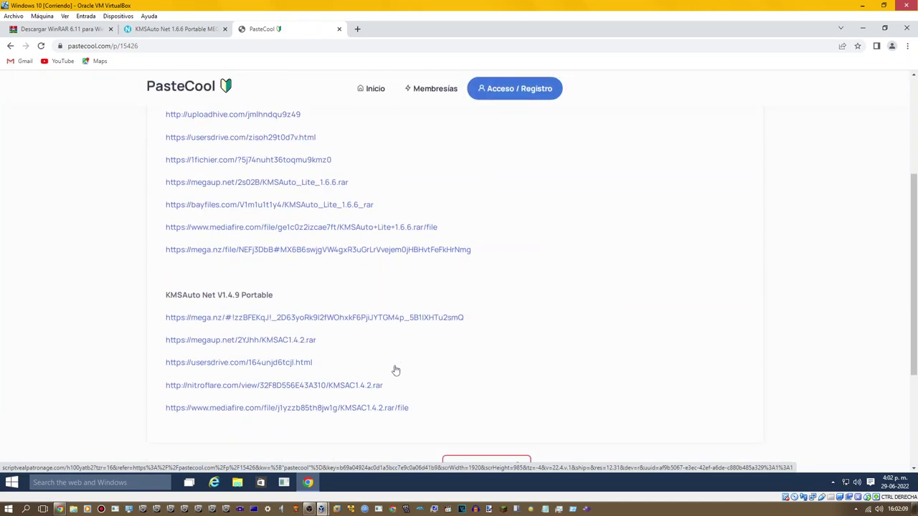
scroll(396, 369, up, 1)
click(403, 278)
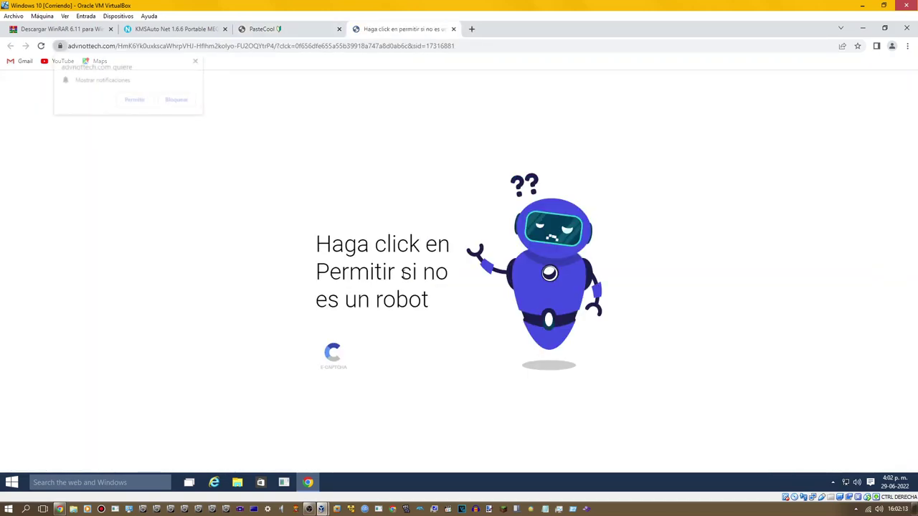
click(300, 33)
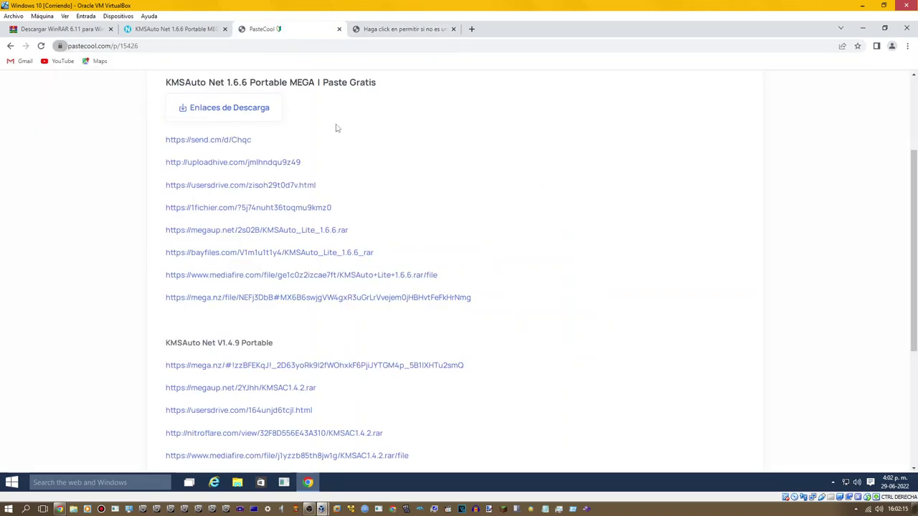
click(396, 278)
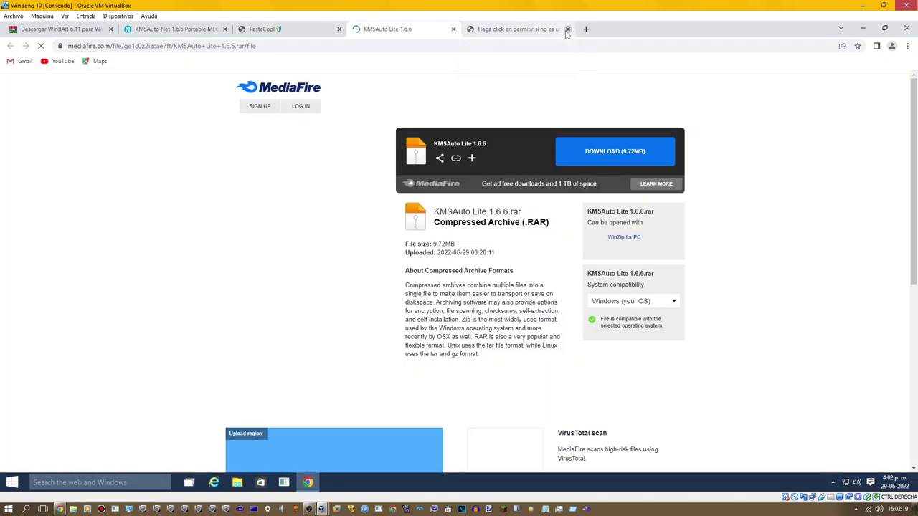
click(567, 30)
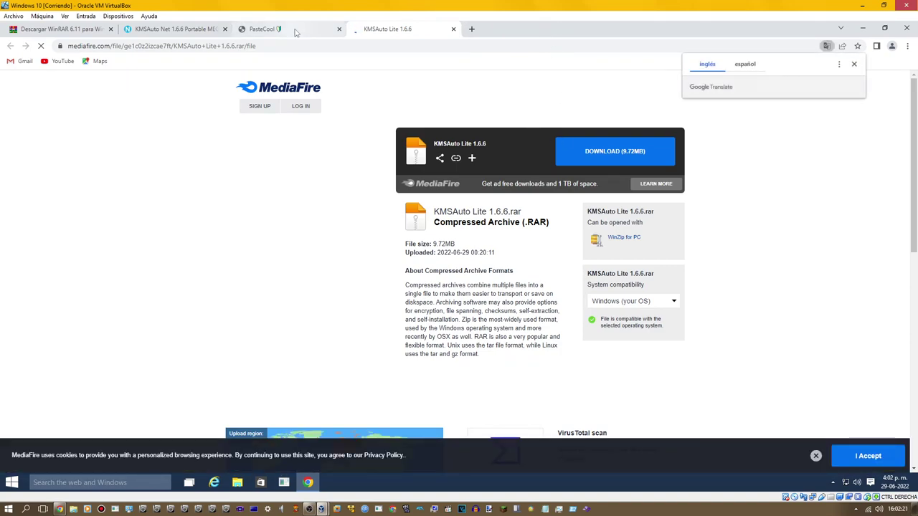
Return to PasteCool, try the Nitroflare link for KMSAC1.4.2.rar, and close the MediaFire and advertising tabs.
click(295, 32)
scroll(446, 336, down, 2)
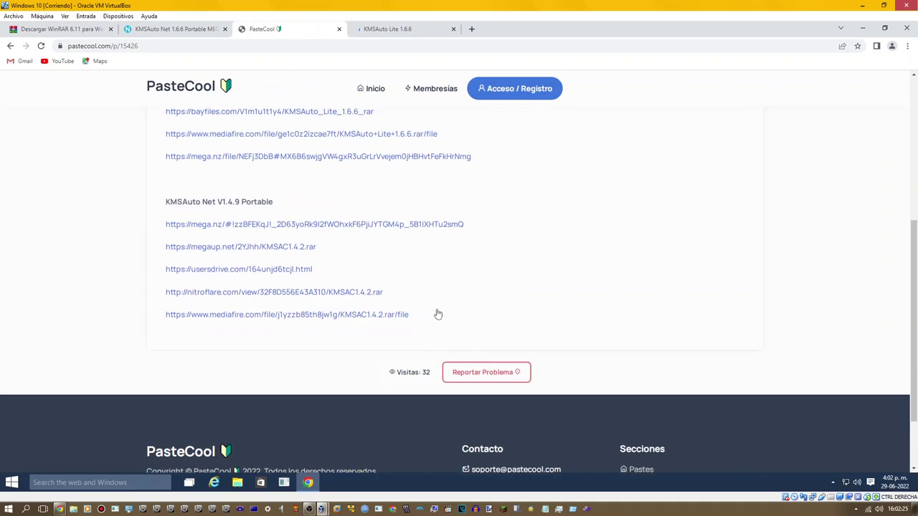
scroll(437, 316, up, 4)
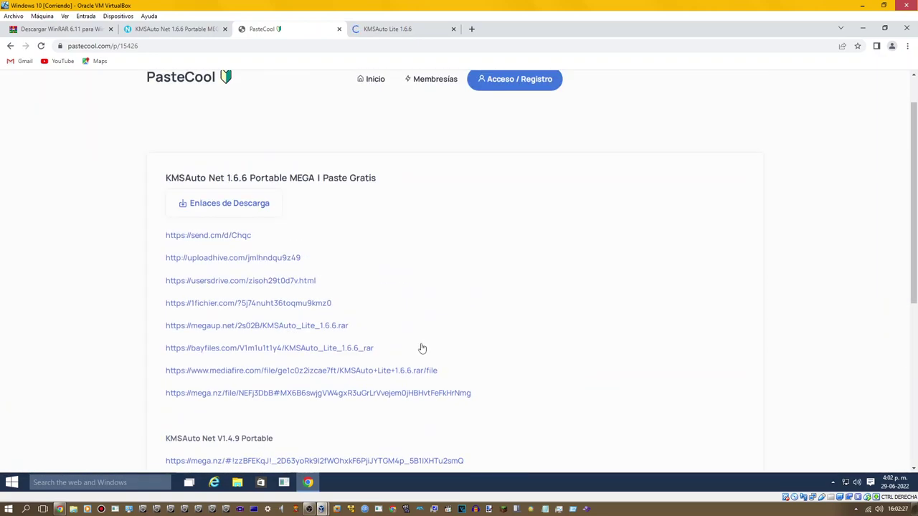
scroll(423, 348, down, 3)
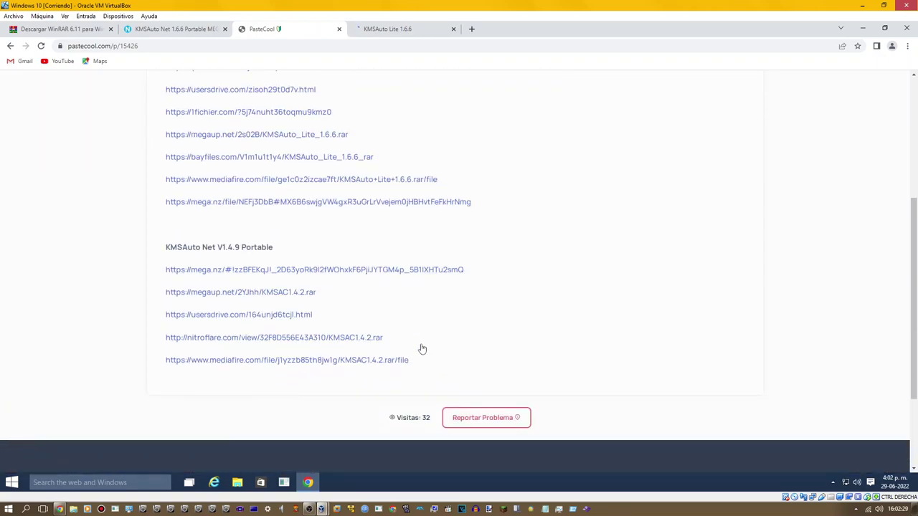
click(379, 338)
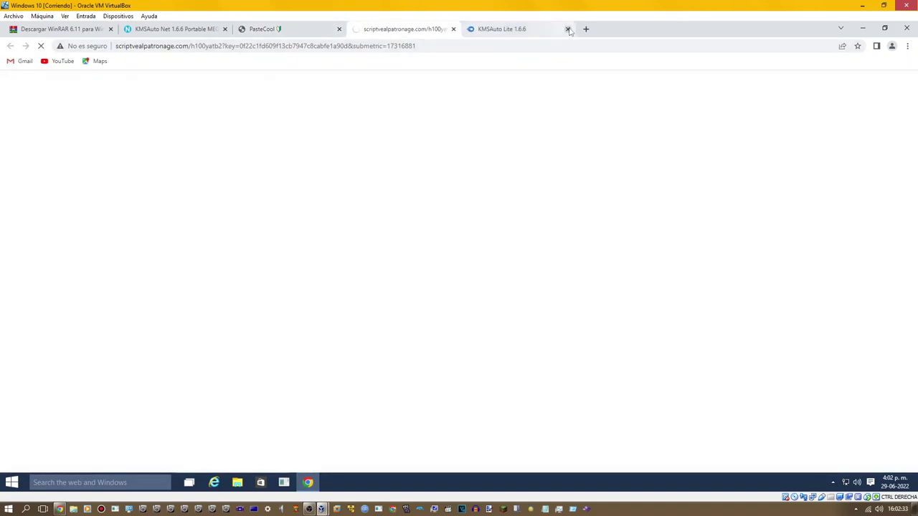
click(567, 30)
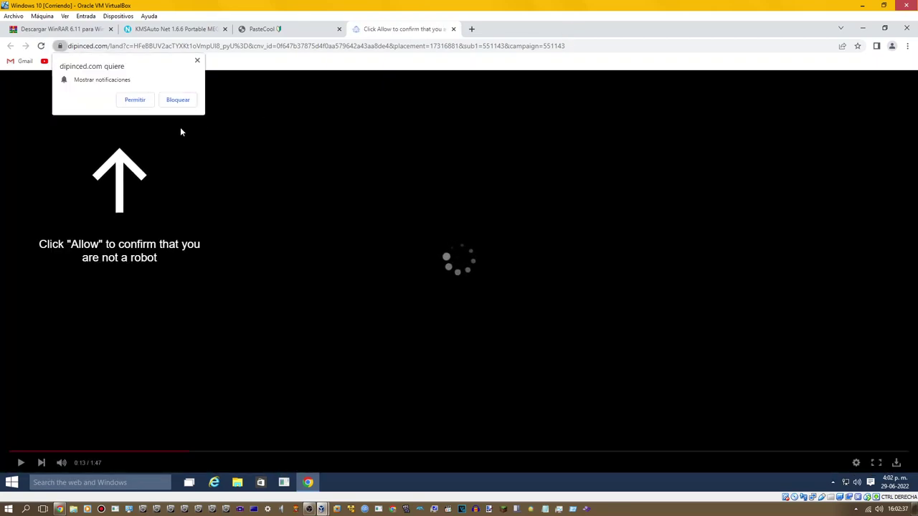
key(ctrl+w)
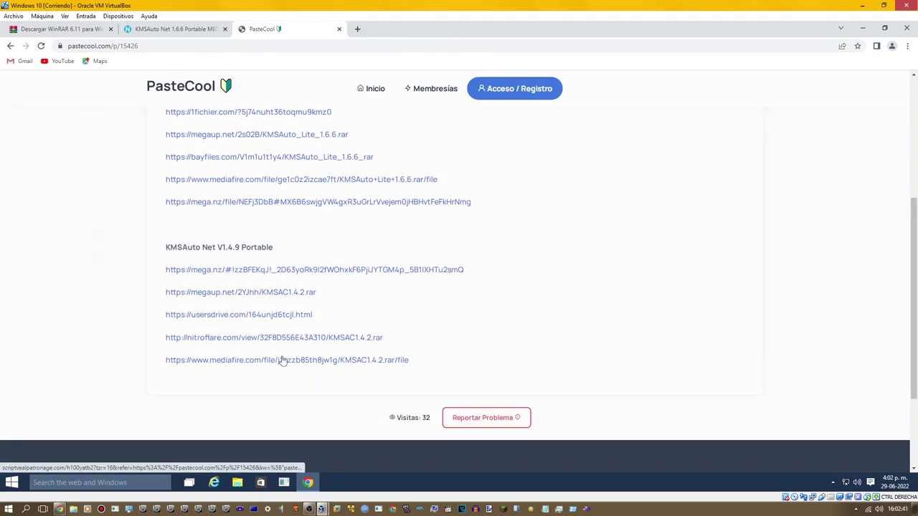
Try the MediaFire link for KMSAC1.4.2.rar under KMSAuto Net V1.4.9 Portable and close the tabs it opens.
click(283, 362)
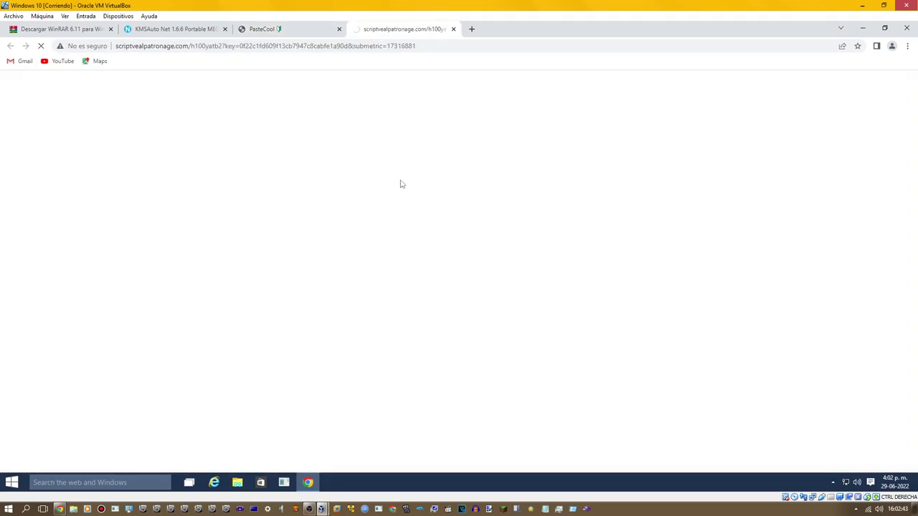
key(ctrl+w)
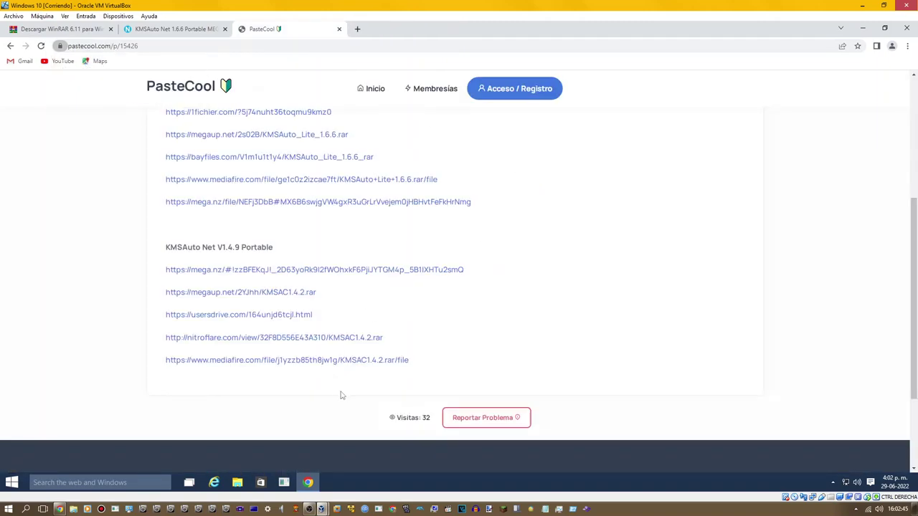
click(341, 362)
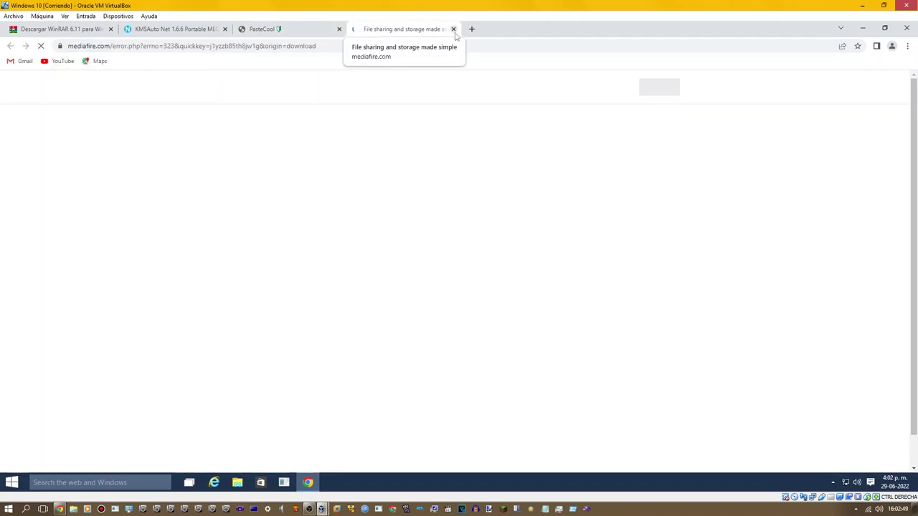
click(453, 30)
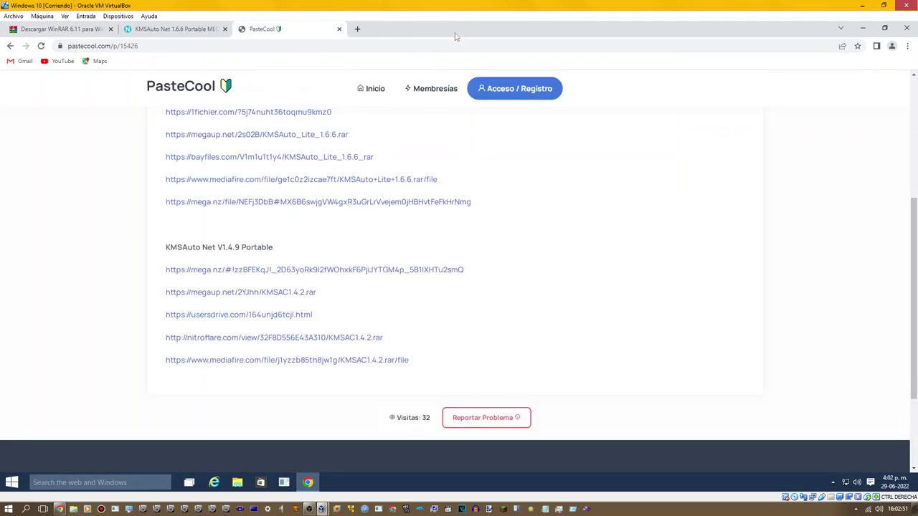
Download KMSAC1.4.2.rar through the V1.4.9 Portable MEGA link, closing the advertising tab, and open the browser's downloads list.
click(457, 271)
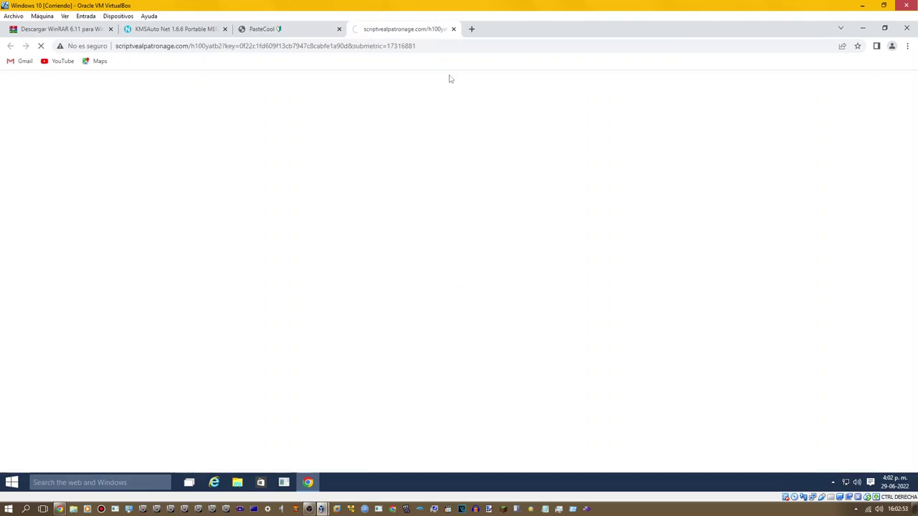
click(453, 30)
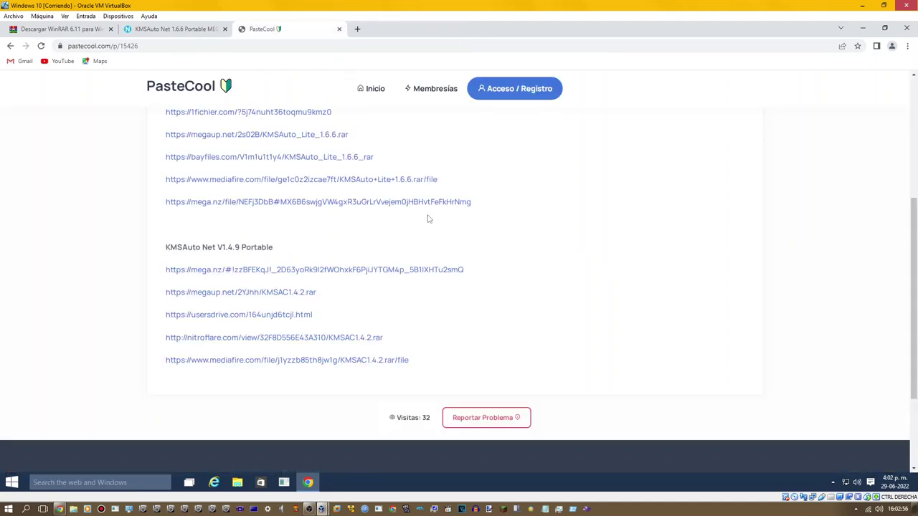
click(415, 270)
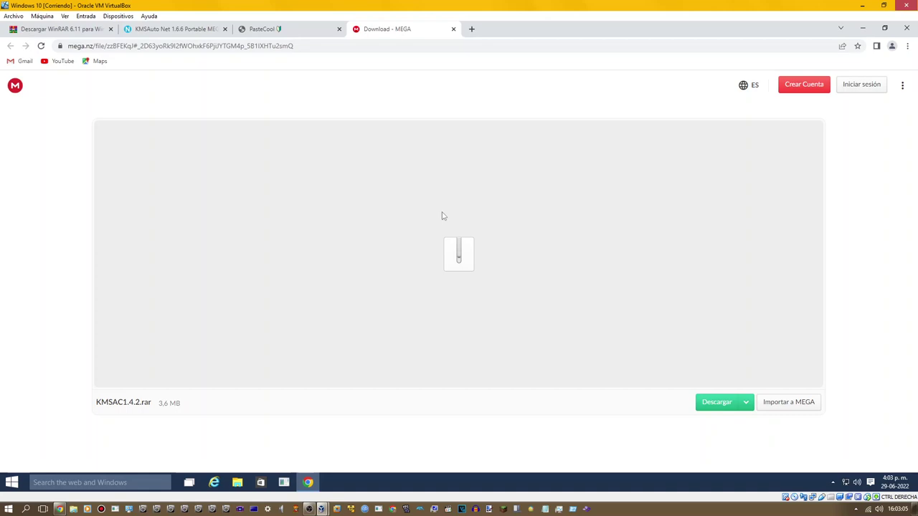
click(718, 401)
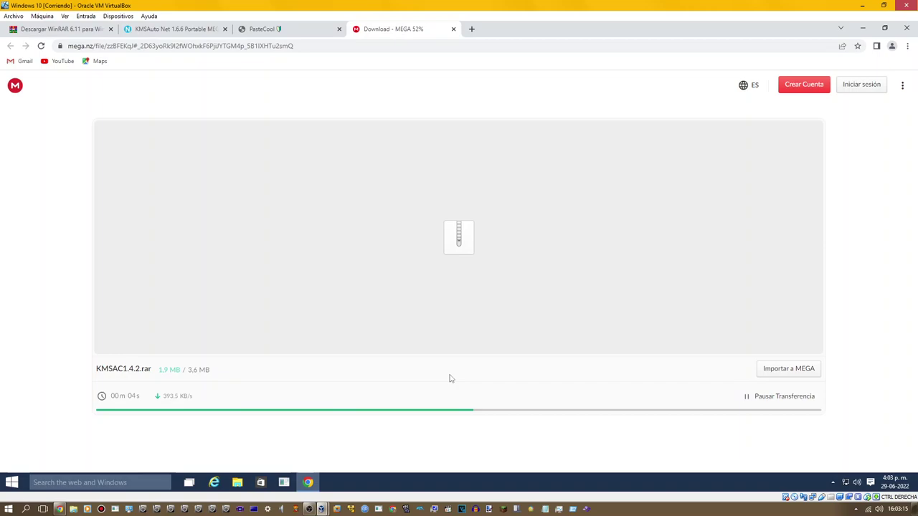
key(ctrl+j)
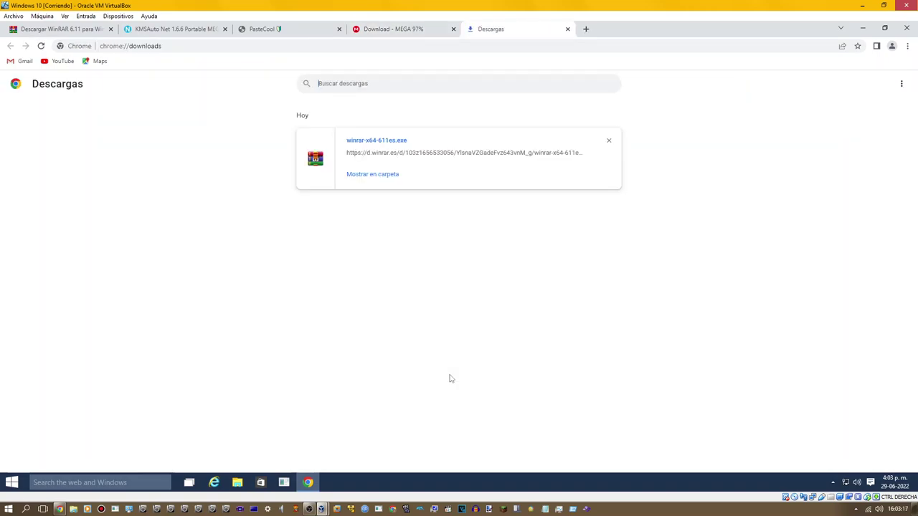
Open Task Manager, allow it to make changes, check the running processes, and close it.
right_click(407, 478)
click(423, 442)
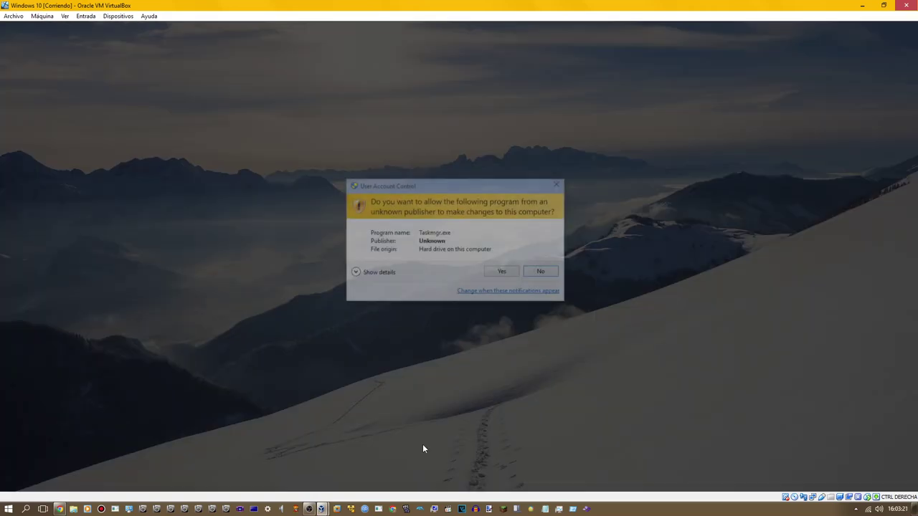
click(501, 271)
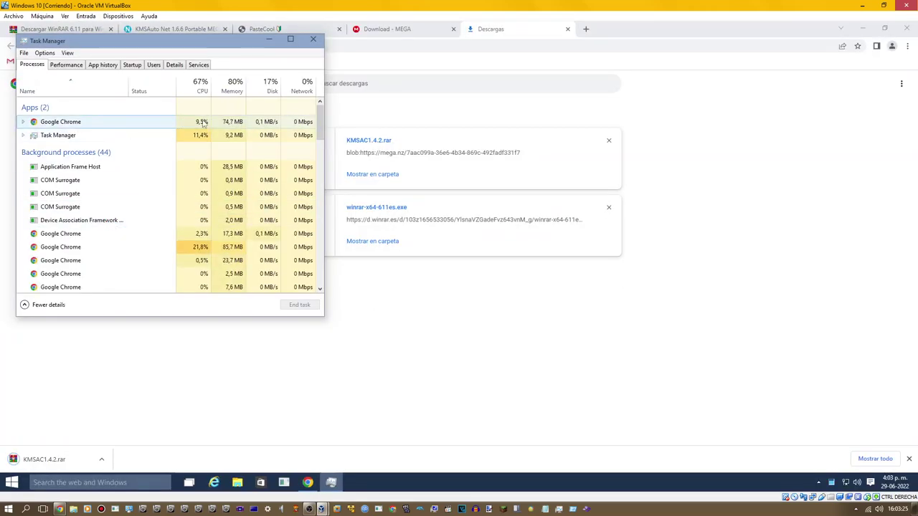
click(313, 40)
Show KMSAC1.4.2.rar in its download folder and extract it into a KMSAC1.4.2 subfolder.
click(359, 175)
right_click(334, 201)
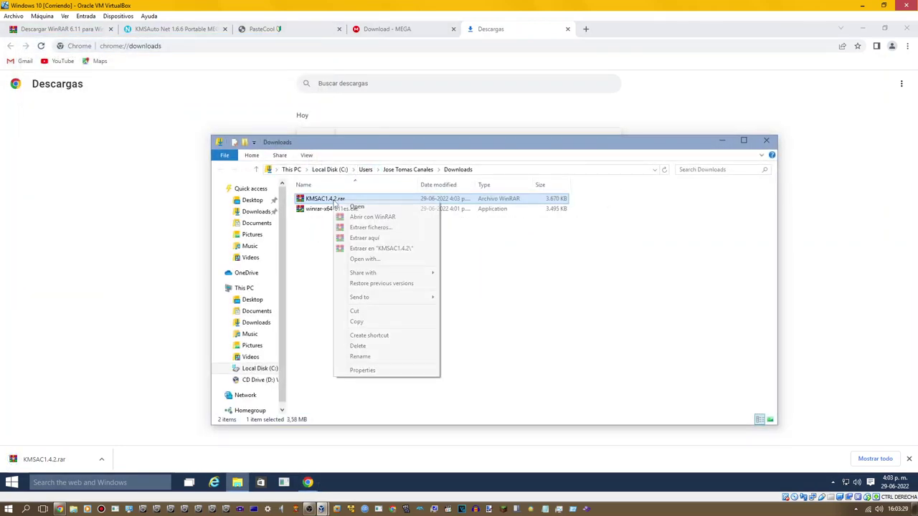
click(359, 257)
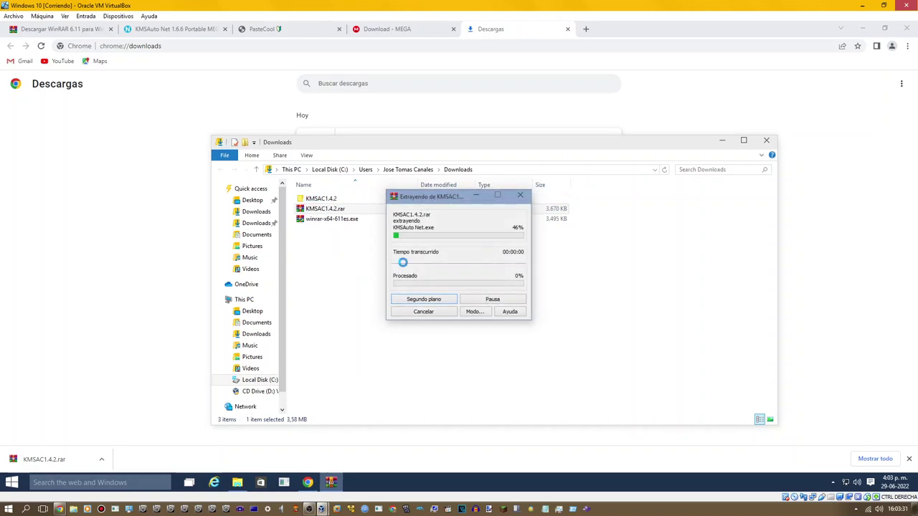
Open the inner KMSAC1.4.2 folder and run KMSAuto Net.exe as administrator, allowing it to make changes.
double_click(342, 199)
double_click(344, 200)
click(329, 209)
right_click(340, 209)
click(366, 223)
click(494, 272)
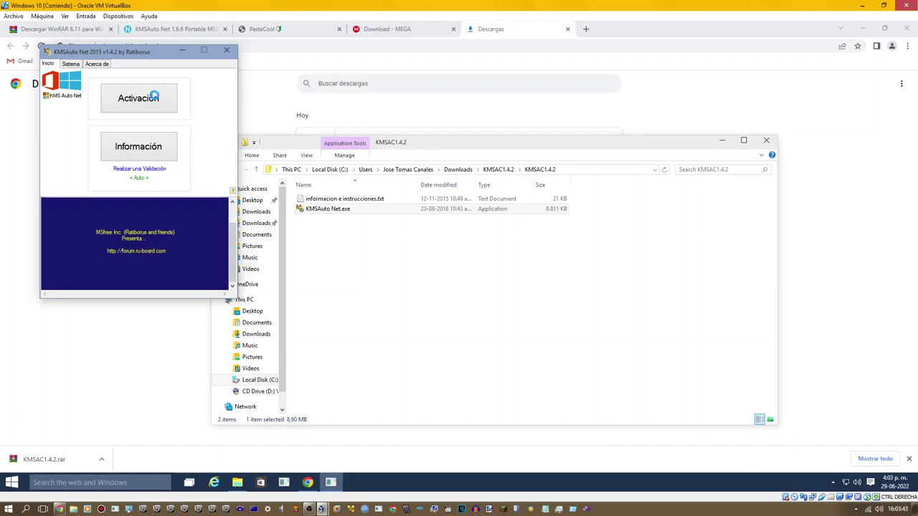
Activate Windows with KMSAuto Net, cancel the offer to create a scheduled reactivation task, and close the tool.
click(142, 96)
click(139, 92)
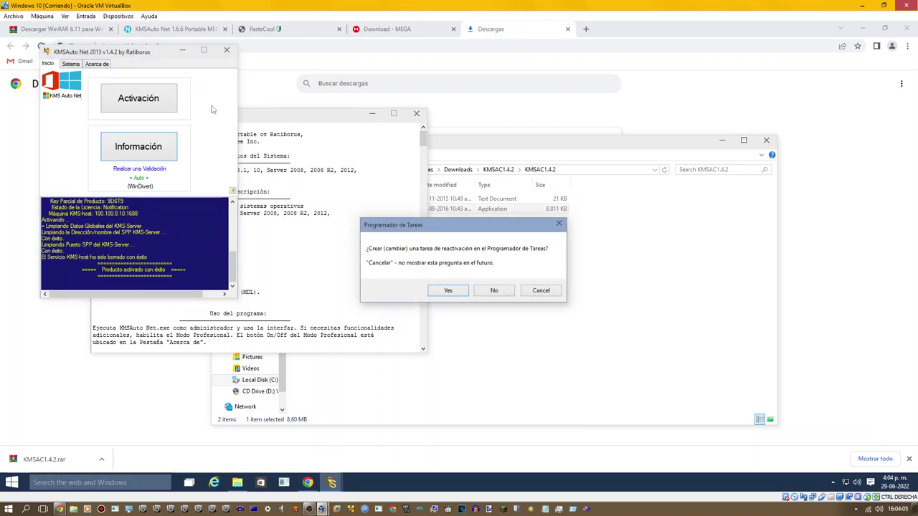
click(538, 291)
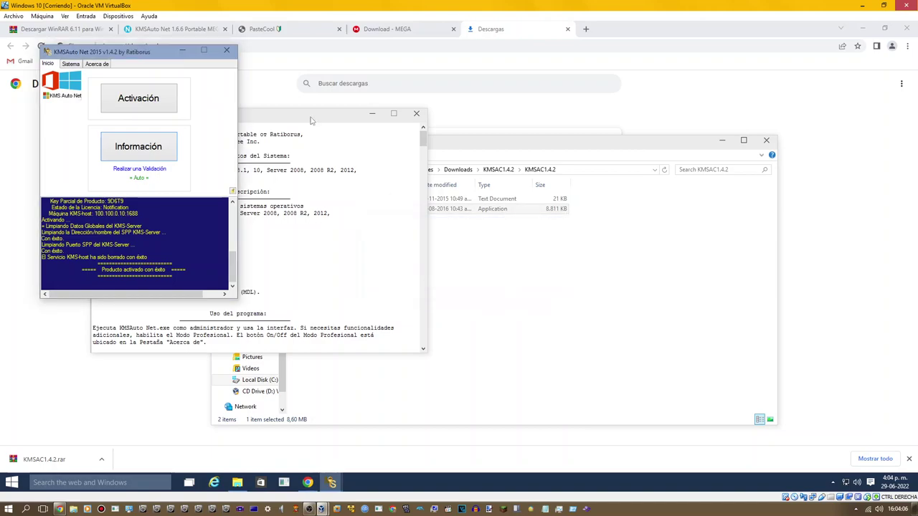
click(227, 49)
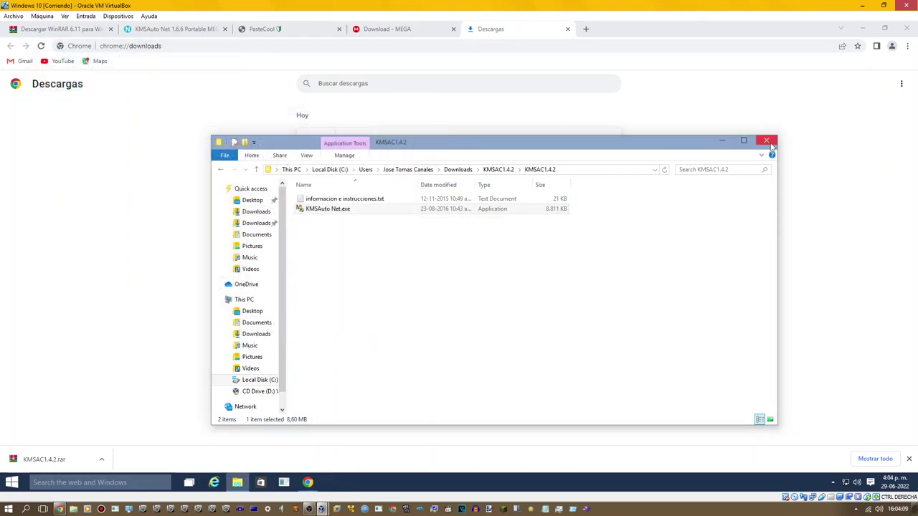
Close Chrome and the KMSAC1.4.2 folder, and open the System window to check the Windows activation status.
click(904, 30)
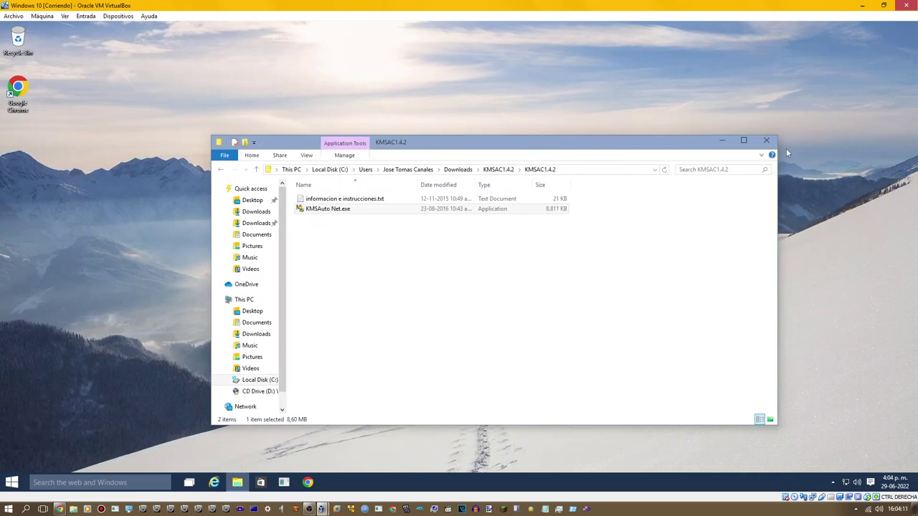
click(767, 141)
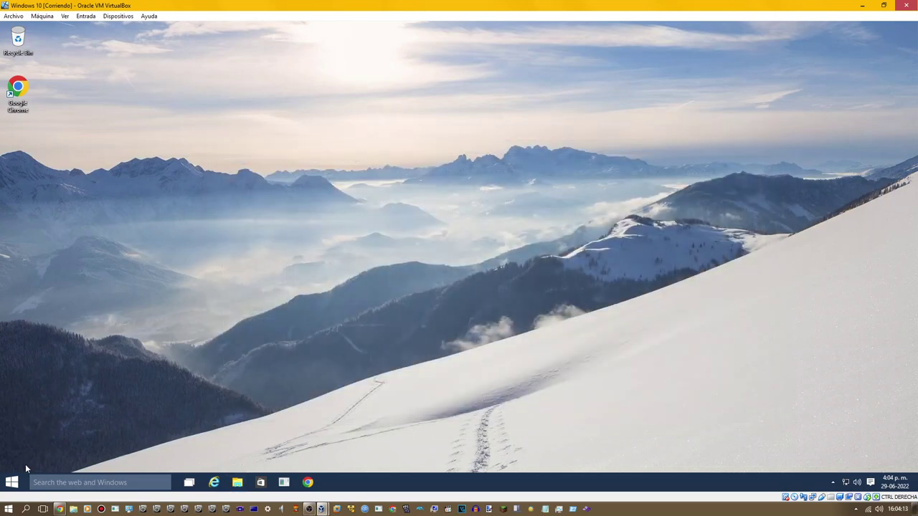
right_click(12, 482)
click(360, 317)
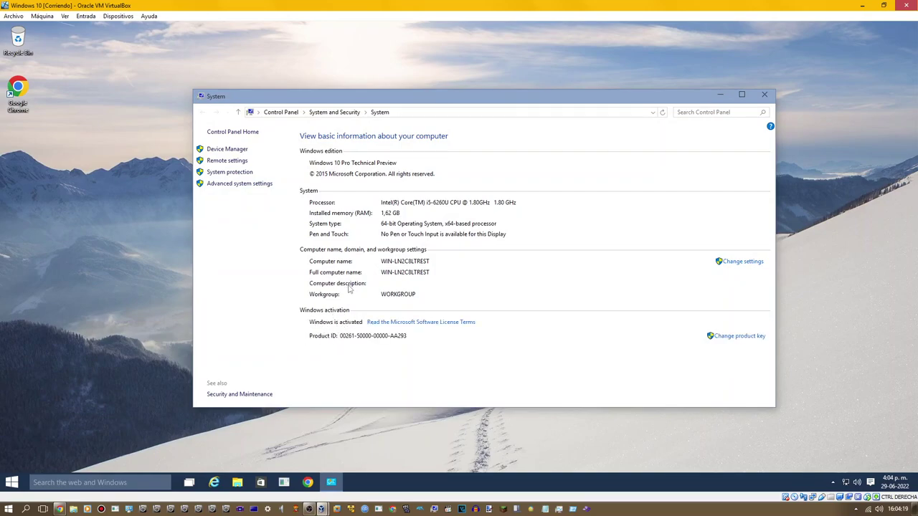
Launch Notepad through Run and write "Finally Windows 10 technical Preview Is Activated".
key(super+r)
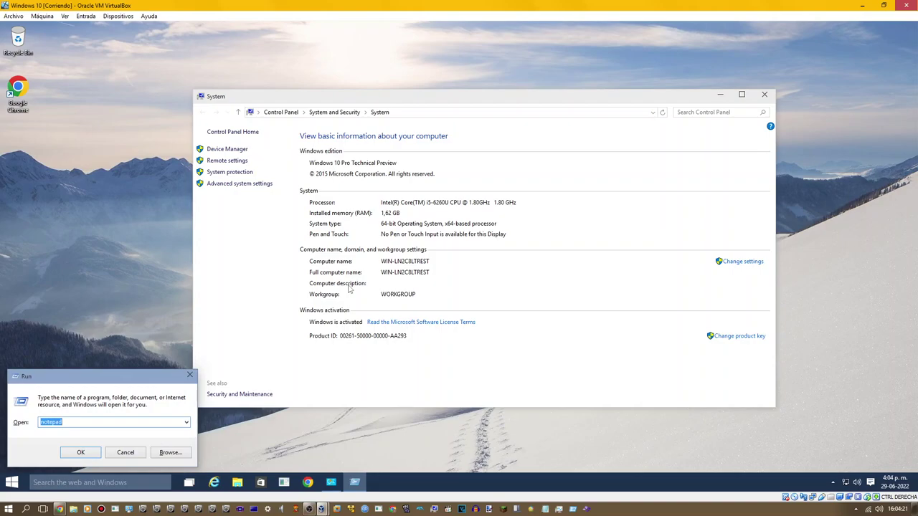
key(Return)
text(Fina)
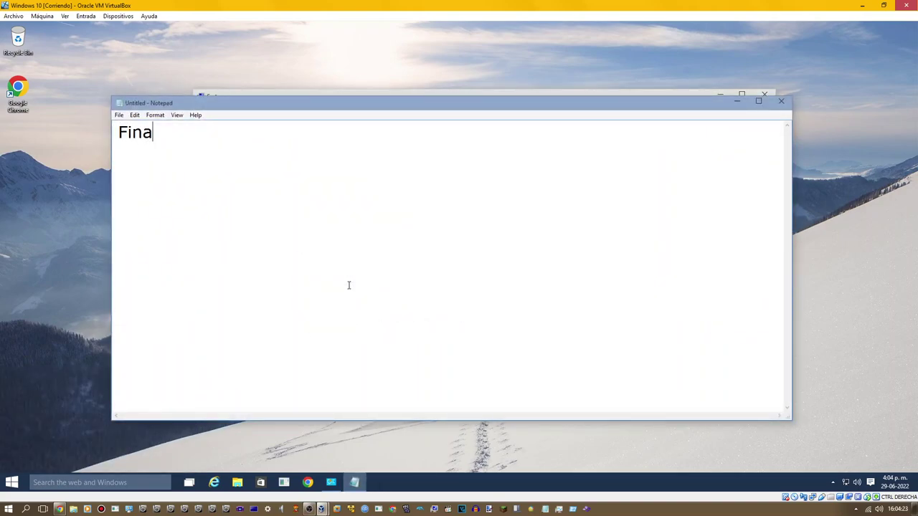
text(lly Window)
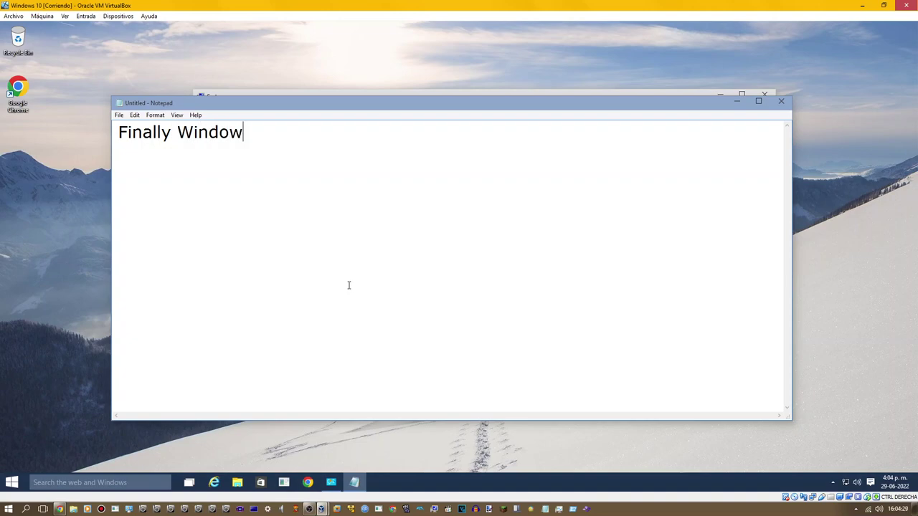
text(s 10 technical Preview Is Activated)
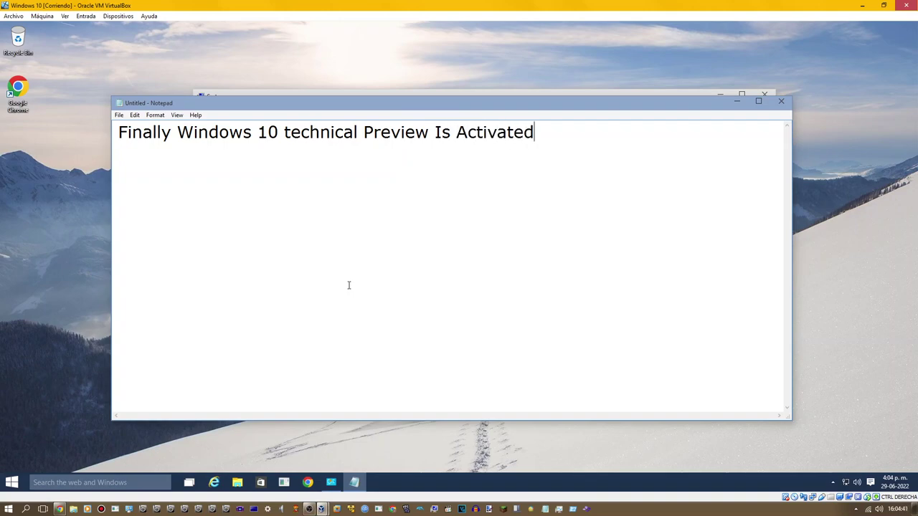
Close Notepad without saving the note and open the User Accounts page of Control Panel.
click(782, 102)
click(491, 256)
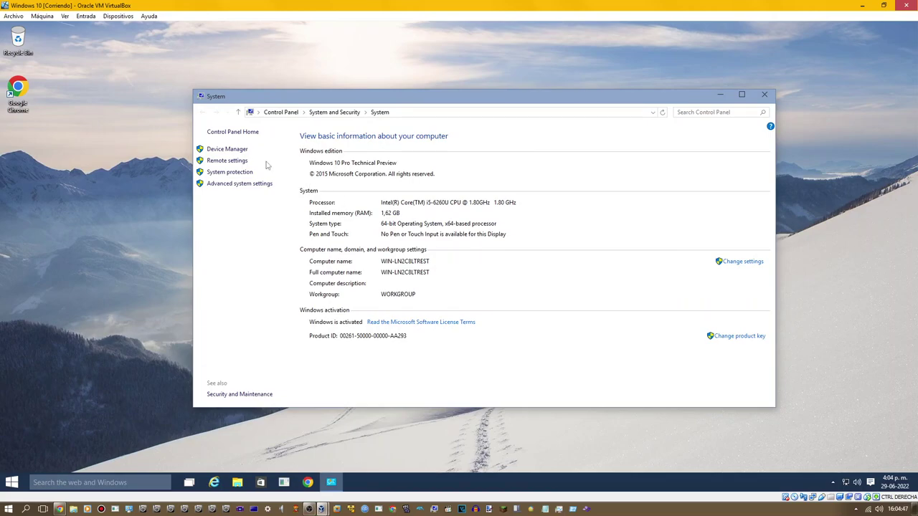
click(232, 132)
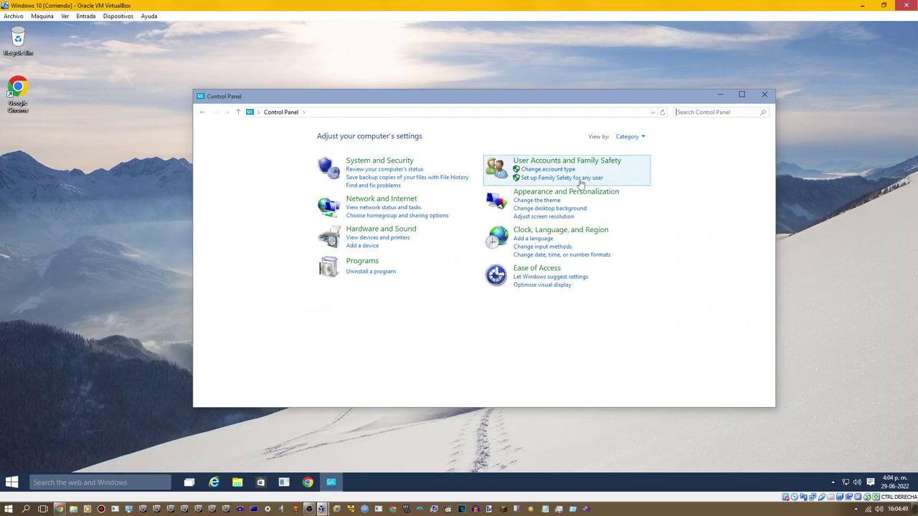
click(561, 162)
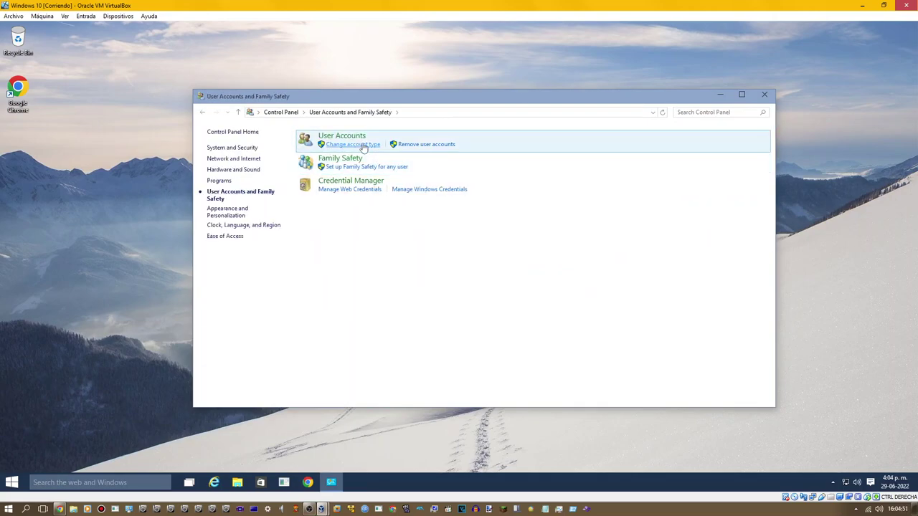
click(352, 137)
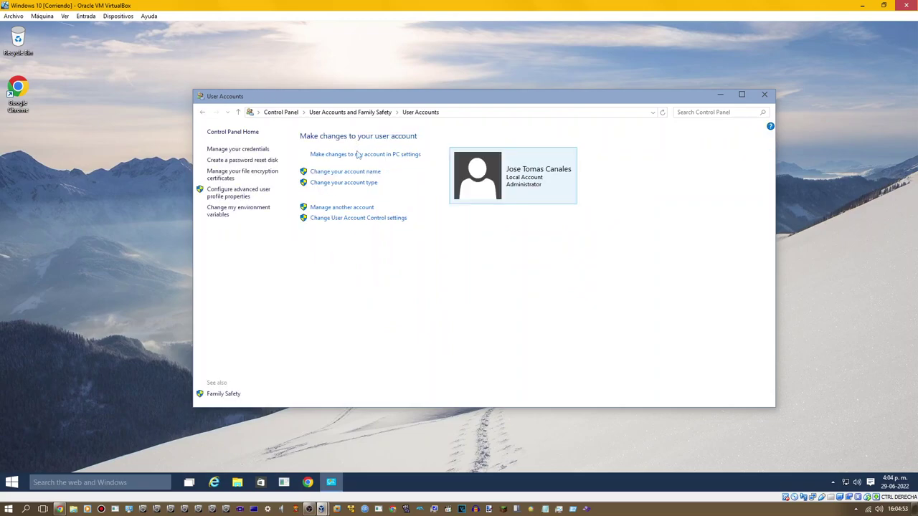
Set User Account Control to Never notify and allow the change.
click(389, 223)
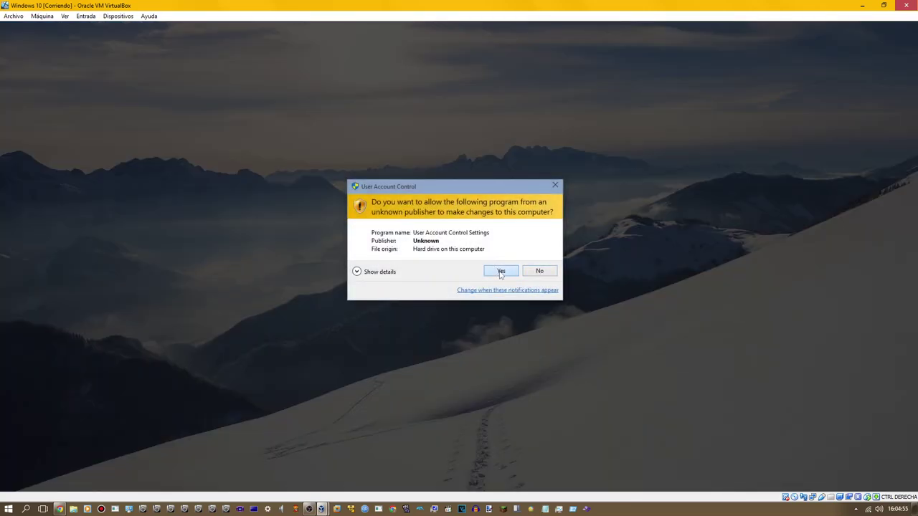
click(494, 269)
drag(349, 231, 350, 290)
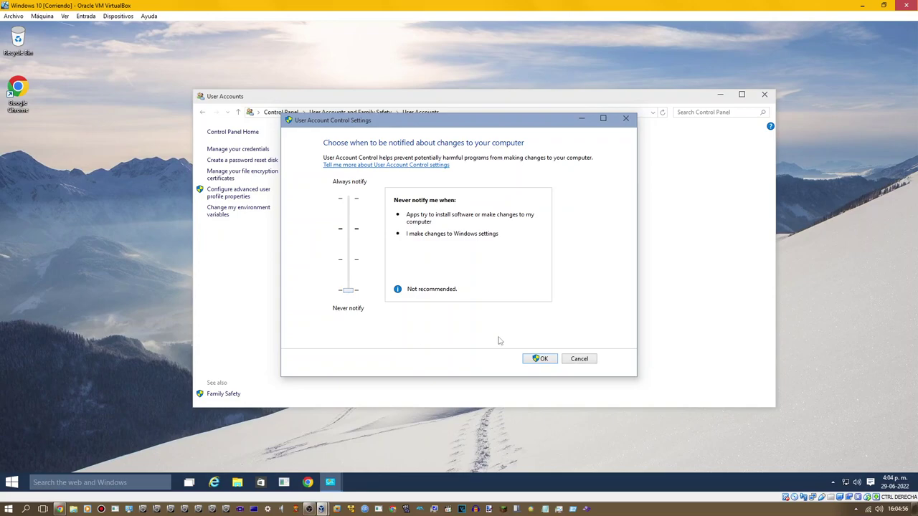
click(540, 359)
click(496, 269)
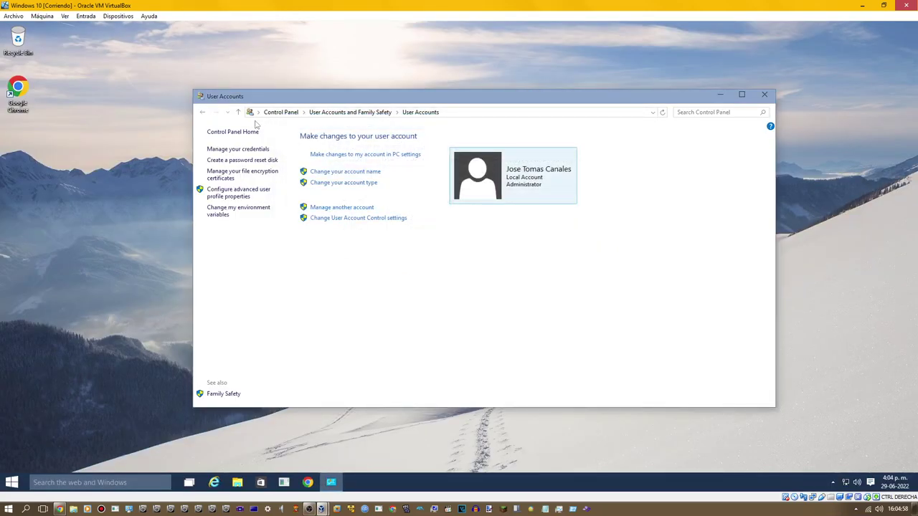
Return to the Control Panel home, show the items as large icons, and launch Windows Defender.
click(204, 113)
click(203, 113)
click(622, 138)
click(627, 162)
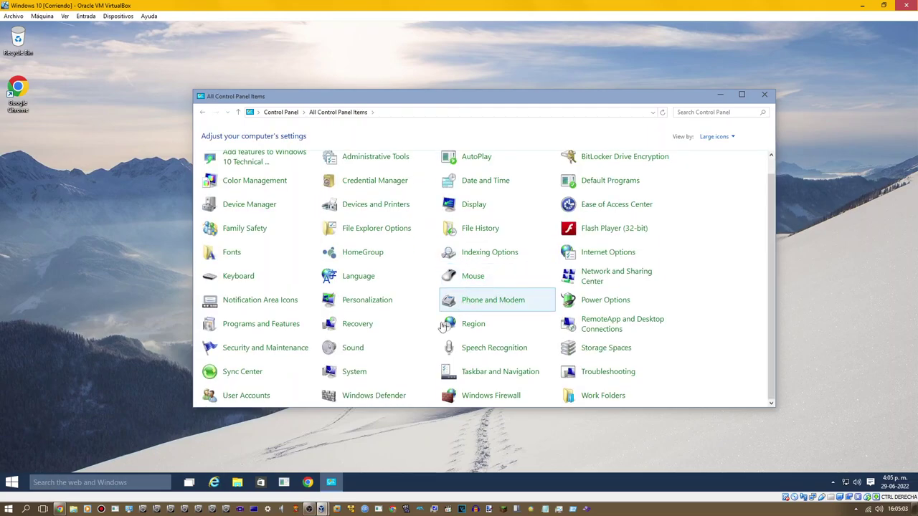
click(383, 401)
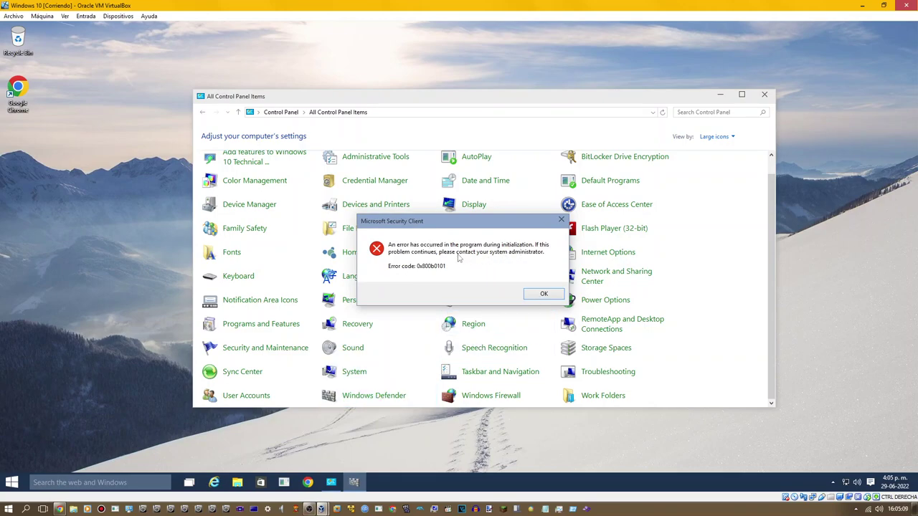
Launch Notepad through Run and write "That error On windows defender".
key(super+r)
key(Return)
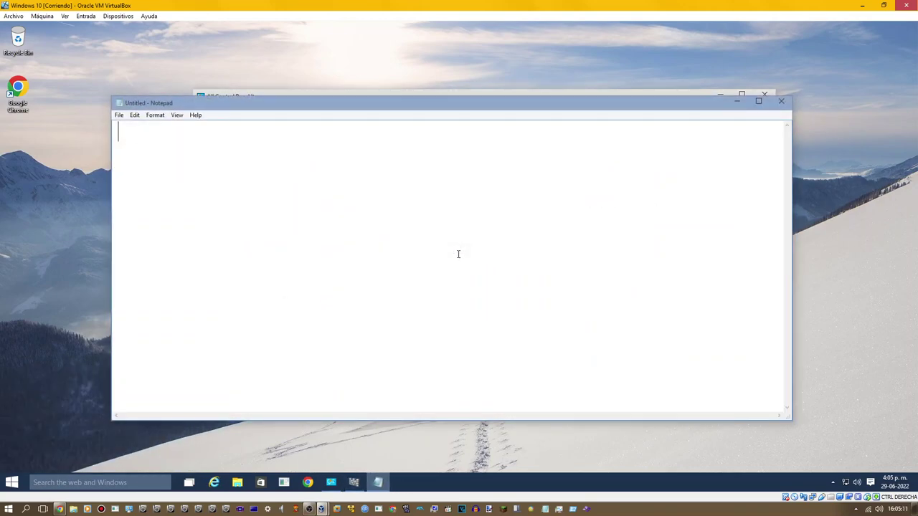
text(That error)
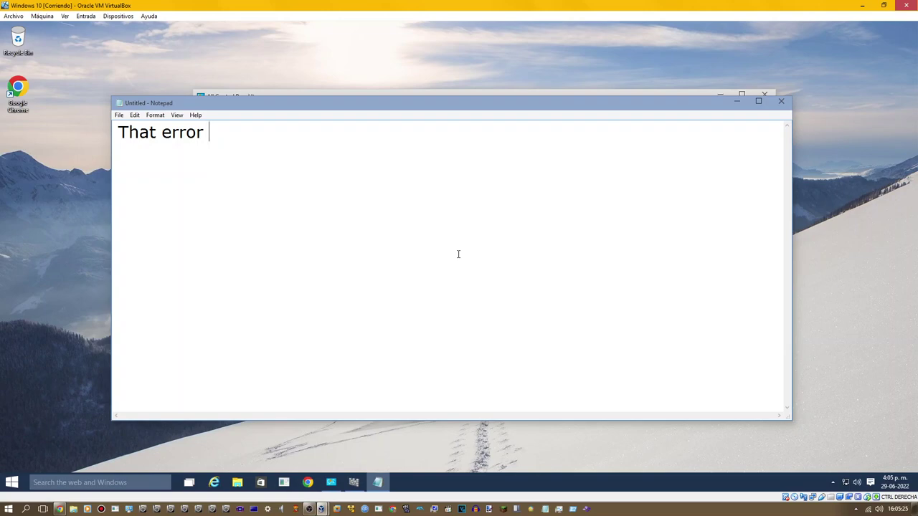
text(On windows )
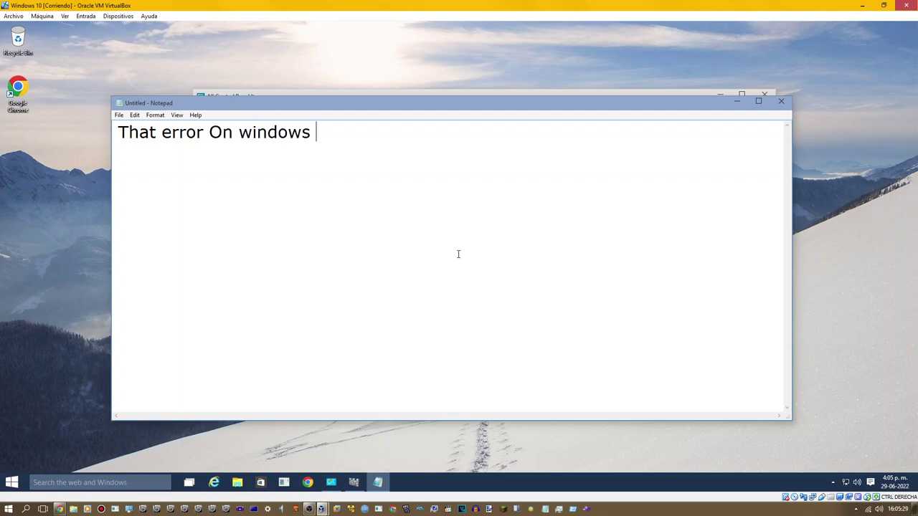
text(defender)
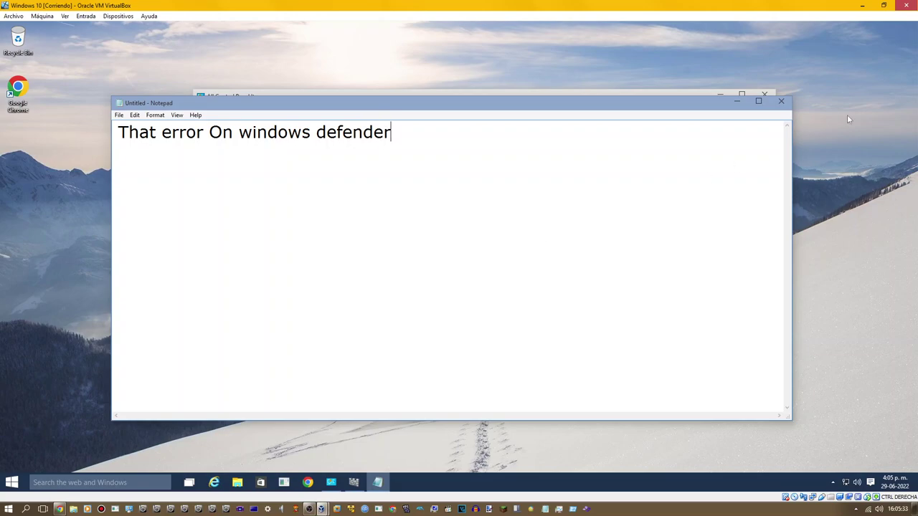
Discard the Notepad note, dismiss the Microsoft Security Client error, and close Control Panel.
click(781, 101)
click(477, 252)
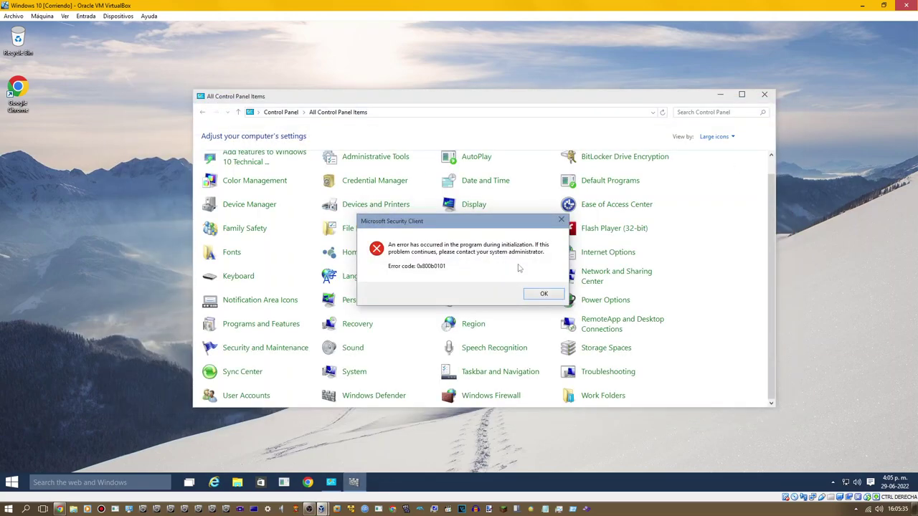
click(539, 292)
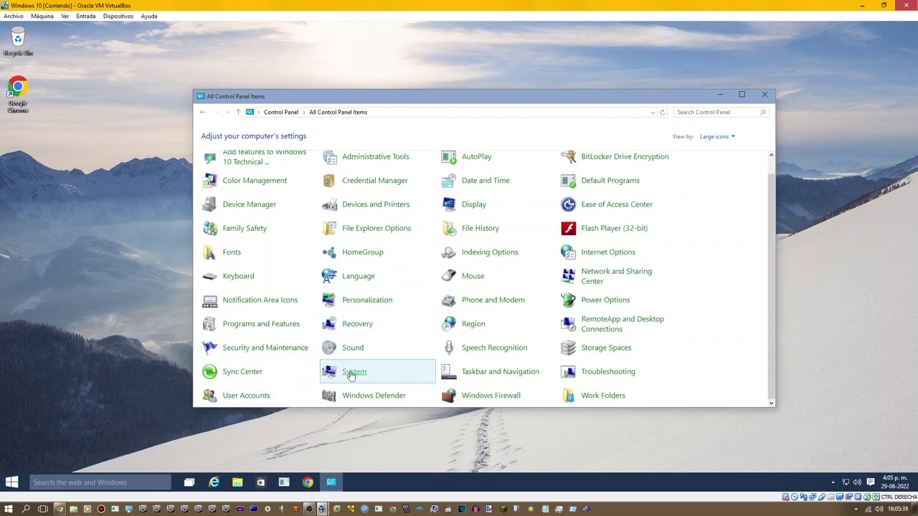
scroll(402, 365, up, 1)
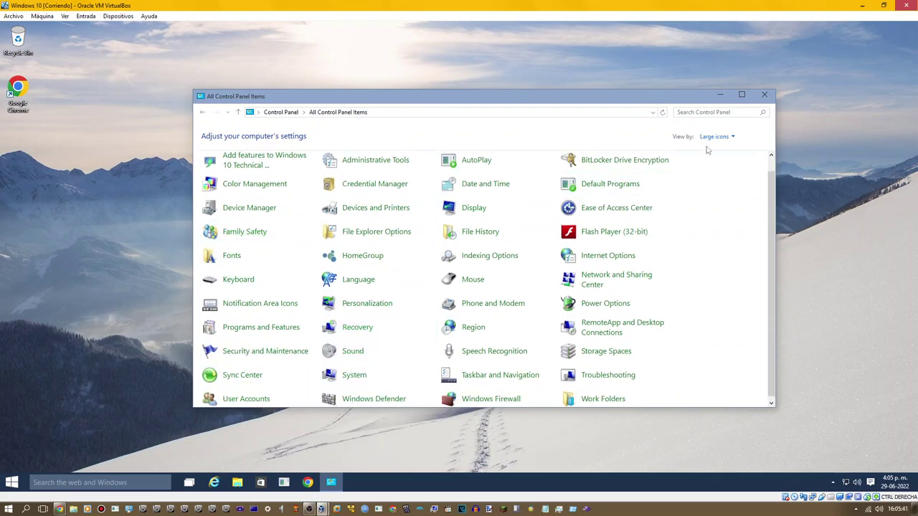
click(765, 95)
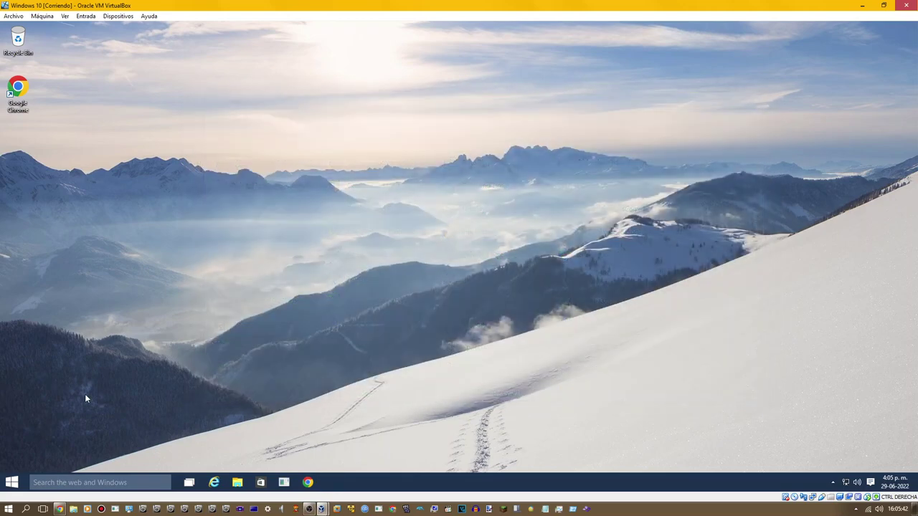
Open Settings and look through the Windows Update, Backup and Recovery pages of Update & recovery.
click(13, 481)
click(46, 280)
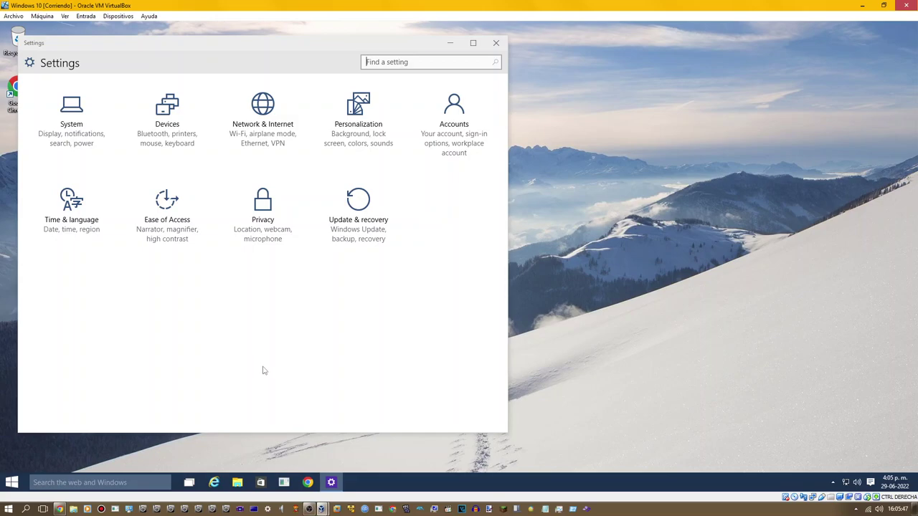
click(358, 212)
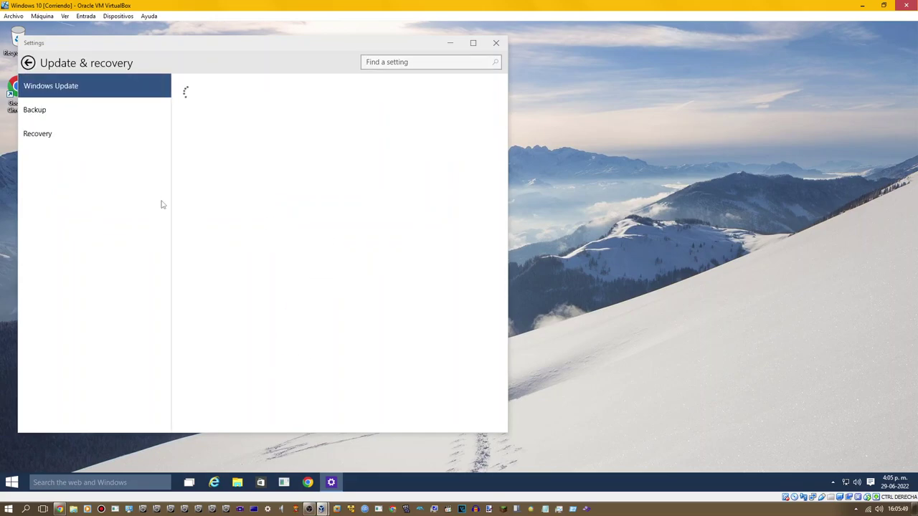
click(74, 114)
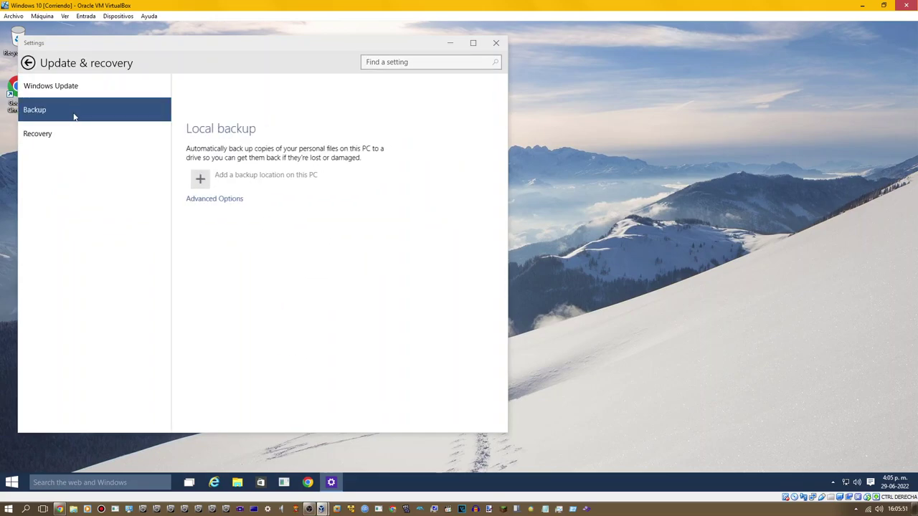
click(73, 127)
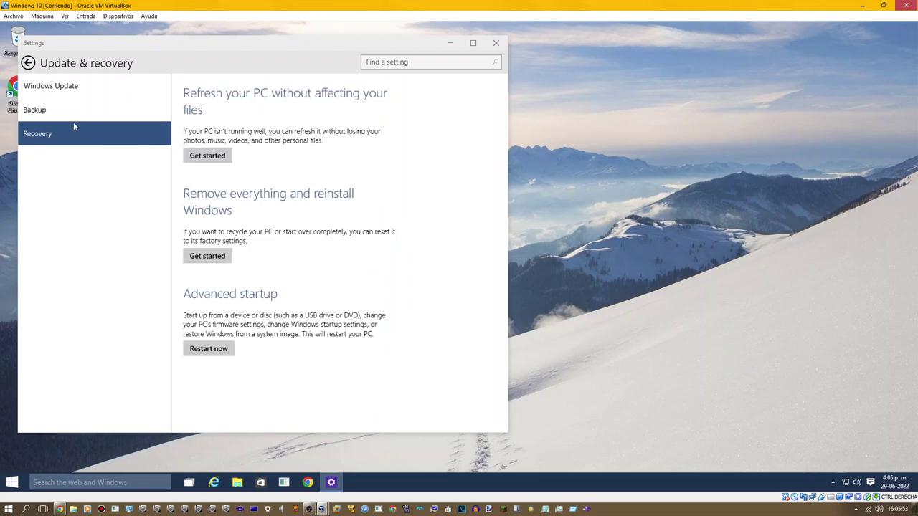
View the Region & language page under Time & language.
click(28, 63)
click(70, 206)
click(54, 110)
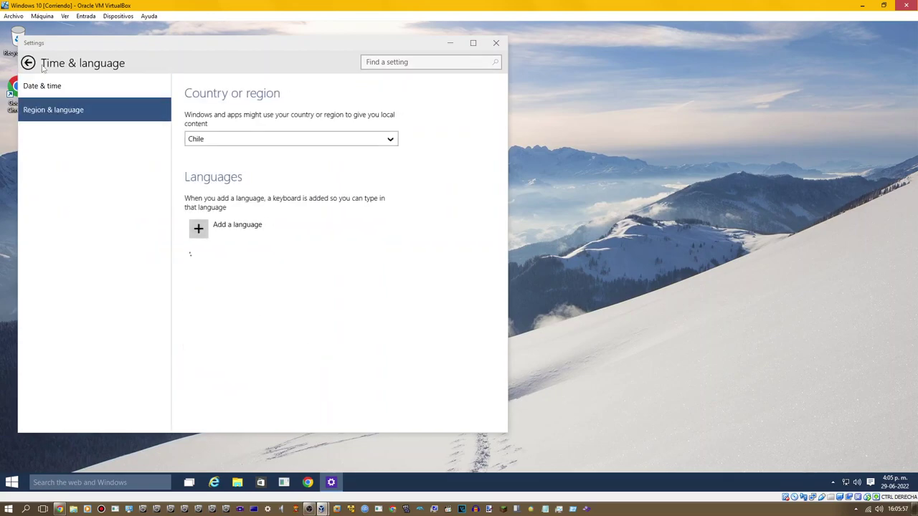
Browse the Ease of Access pages from Narrator through Magnifier, High contrast, Keyboard, Mouse and Closed captioning to Other options.
click(28, 63)
click(154, 201)
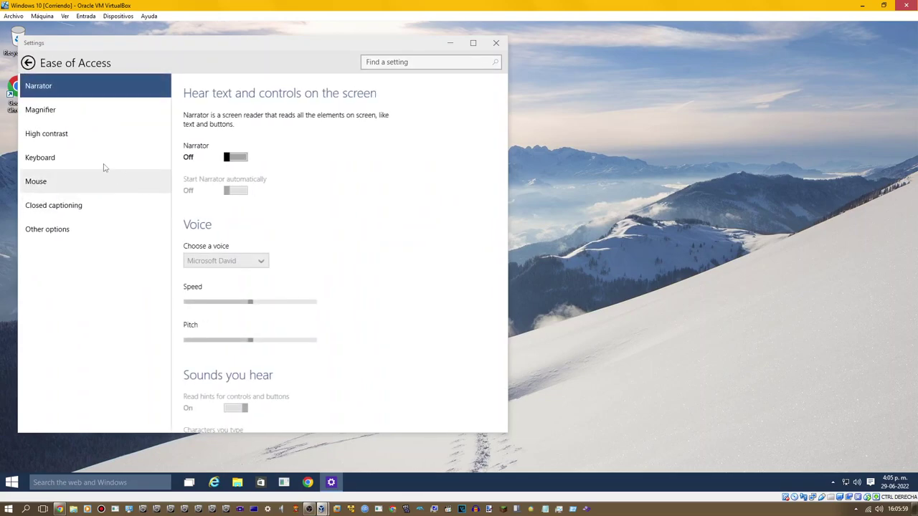
click(80, 114)
click(85, 137)
click(71, 165)
click(61, 185)
click(57, 208)
click(51, 230)
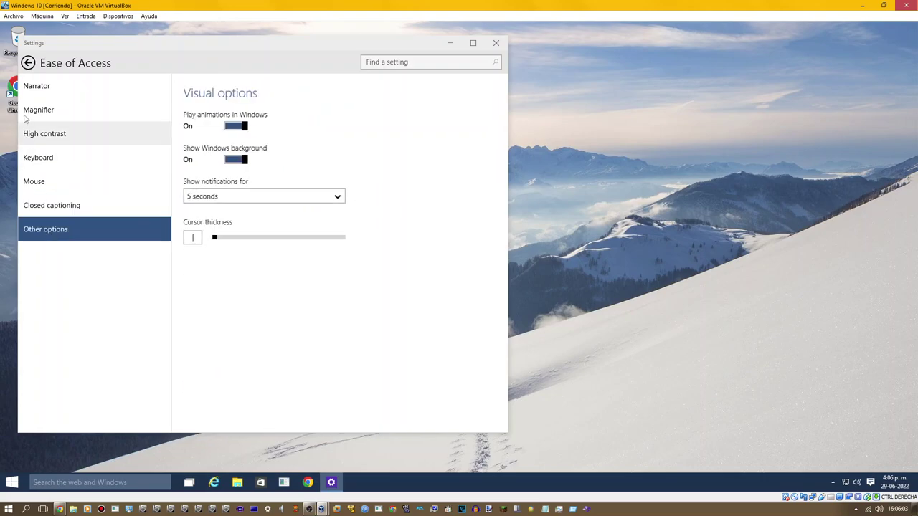
Browse the Privacy settings pages: General, Location, Webcam, Microphone, Other, Feedback, and Speech, inking, & typing.
click(28, 63)
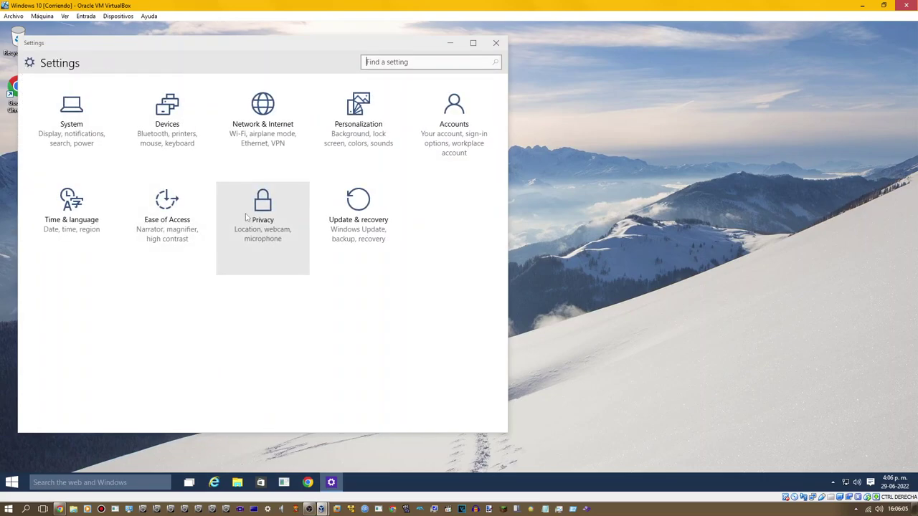
click(246, 217)
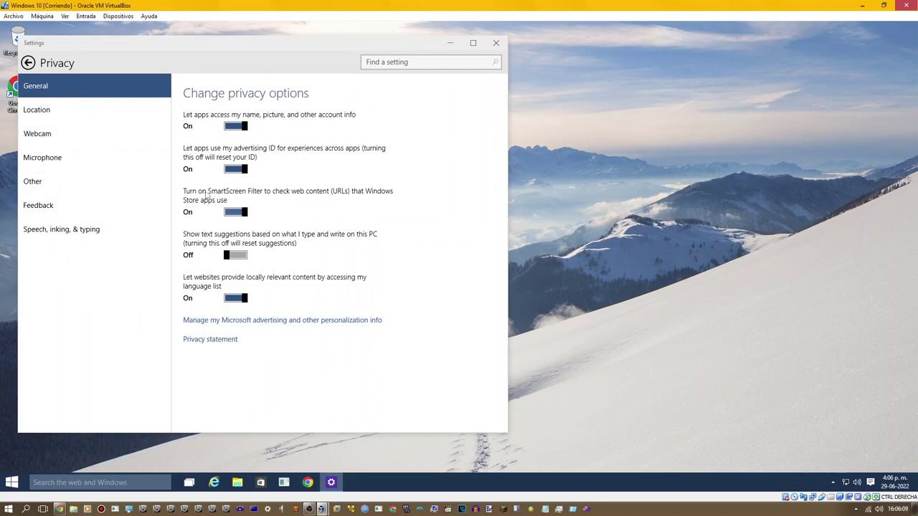
click(119, 111)
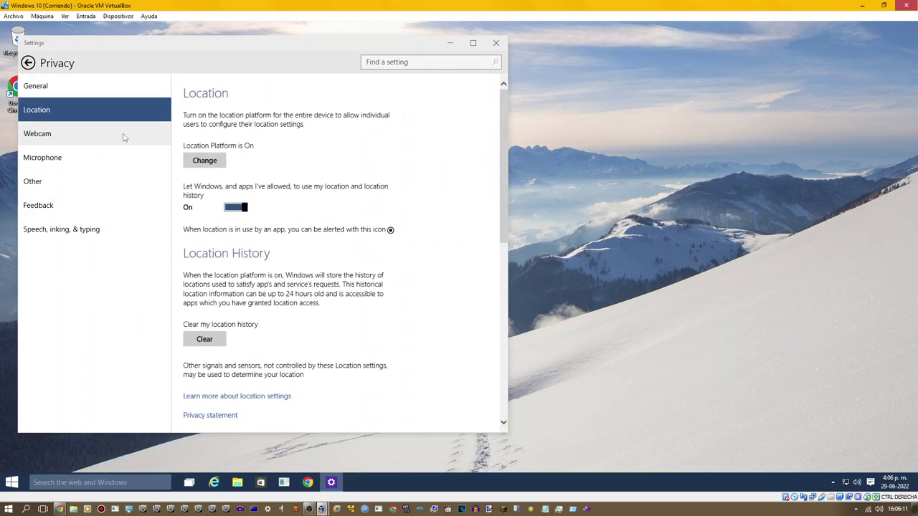
click(123, 136)
click(108, 158)
click(103, 182)
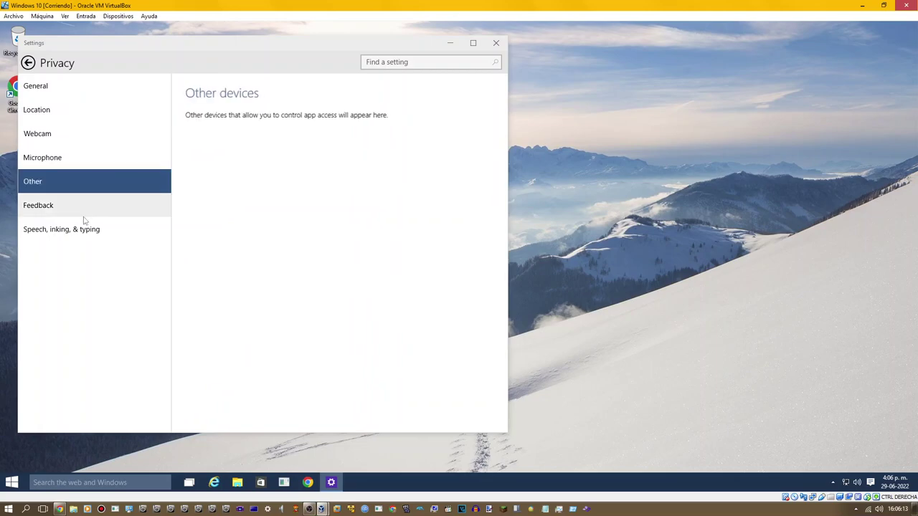
click(82, 208)
click(78, 231)
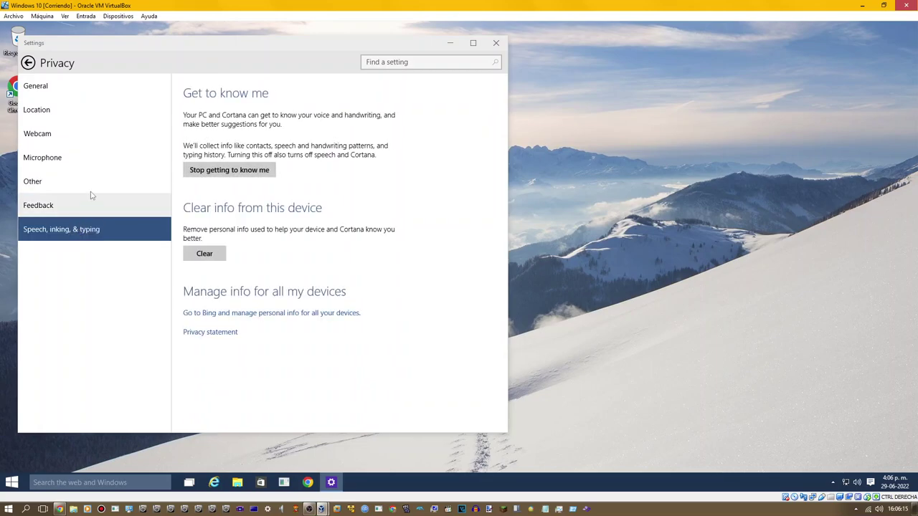
click(89, 188)
click(90, 205)
click(88, 183)
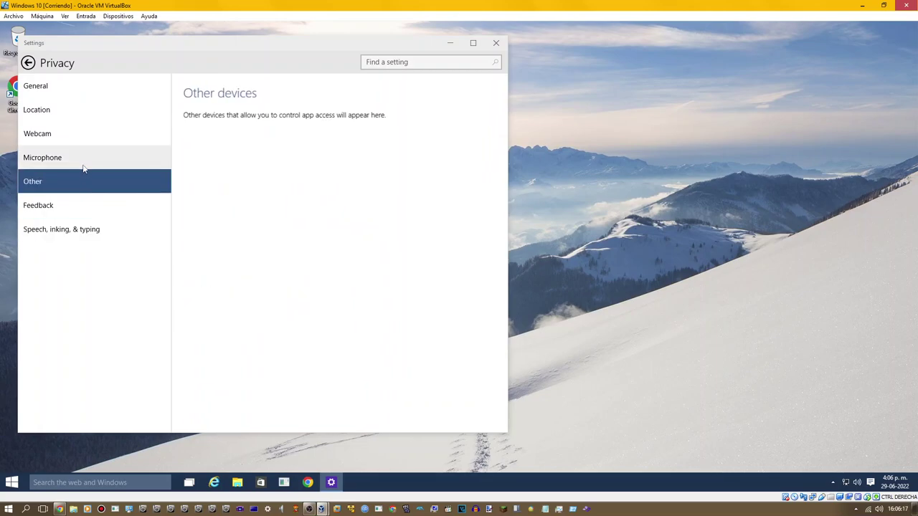
click(84, 157)
click(83, 134)
click(79, 111)
Turn off account info access, advertising ID, SmartScreen Filter and language list access in the General privacy options.
click(77, 87)
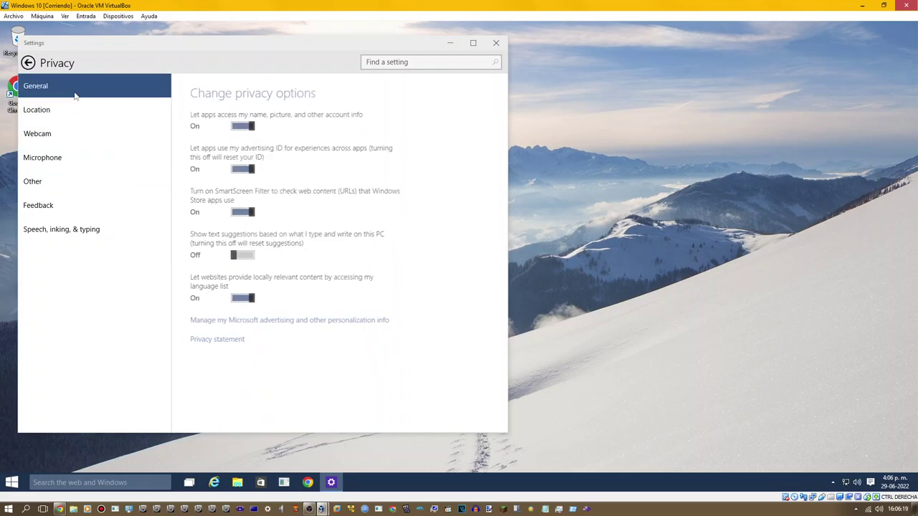
click(235, 127)
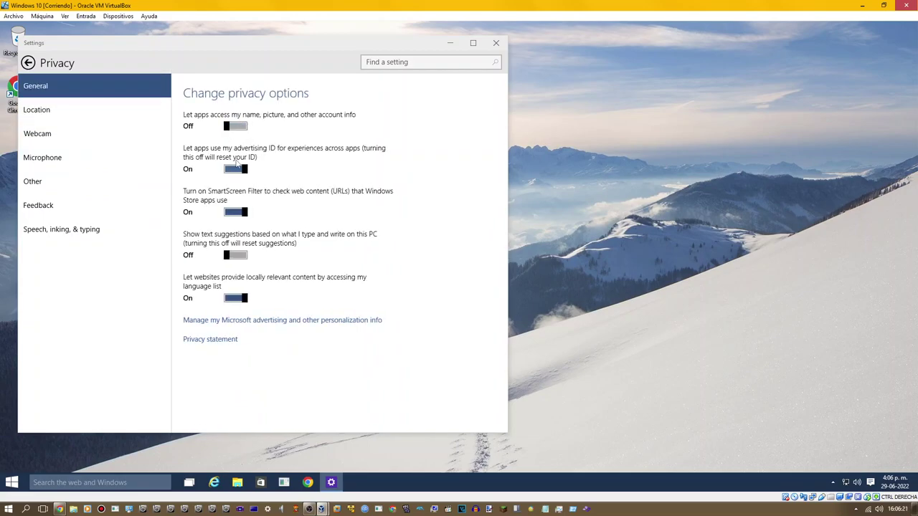
click(236, 170)
click(238, 212)
click(242, 299)
Turn off the location platform for the entire device in the Location privacy settings.
click(118, 115)
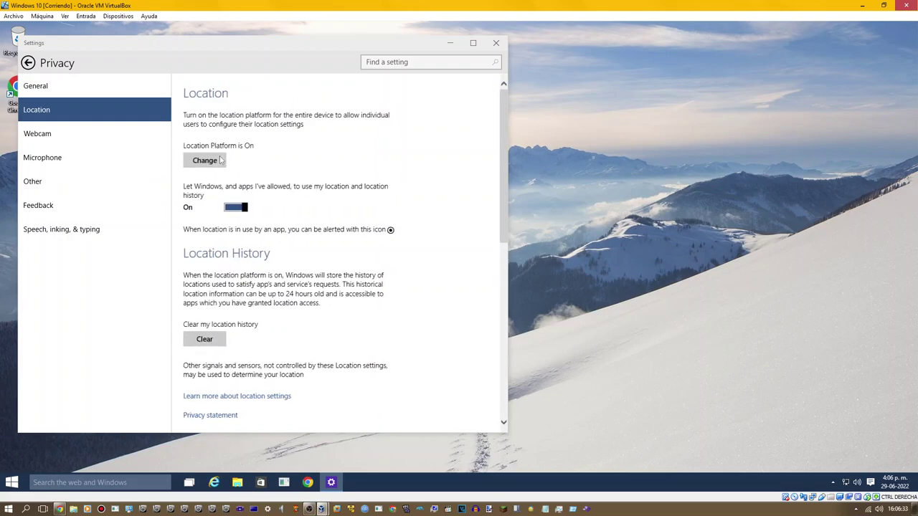
click(221, 161)
click(203, 118)
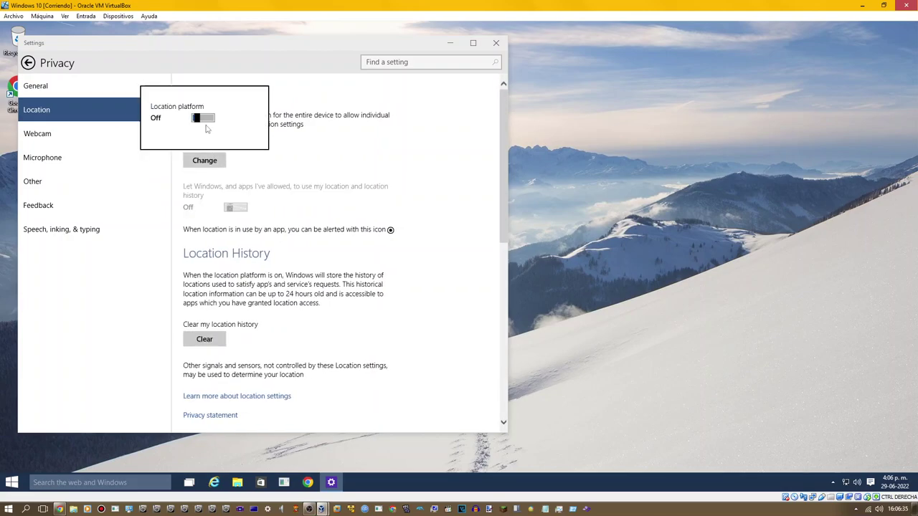
Turn off app access to the webcam and to the microphone in the Webcam and Microphone privacy settings.
click(85, 135)
click(84, 135)
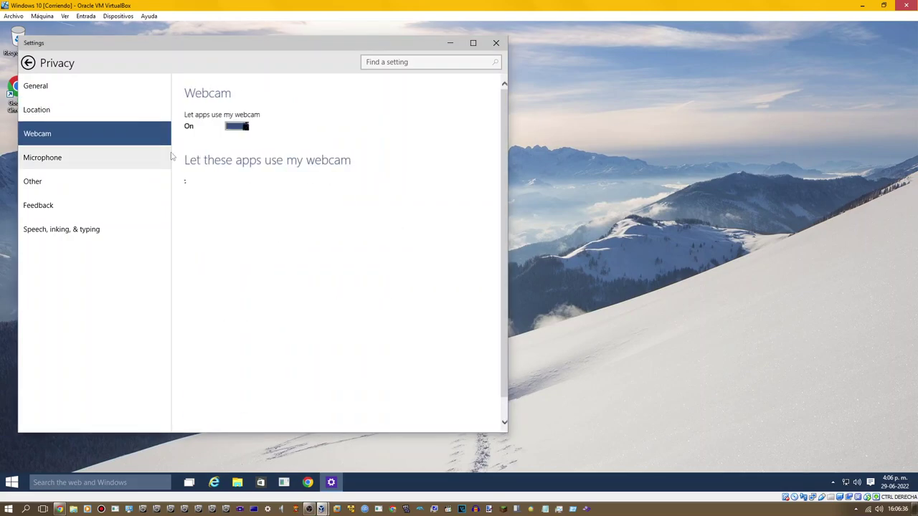
click(235, 127)
scroll(234, 136, down, 1)
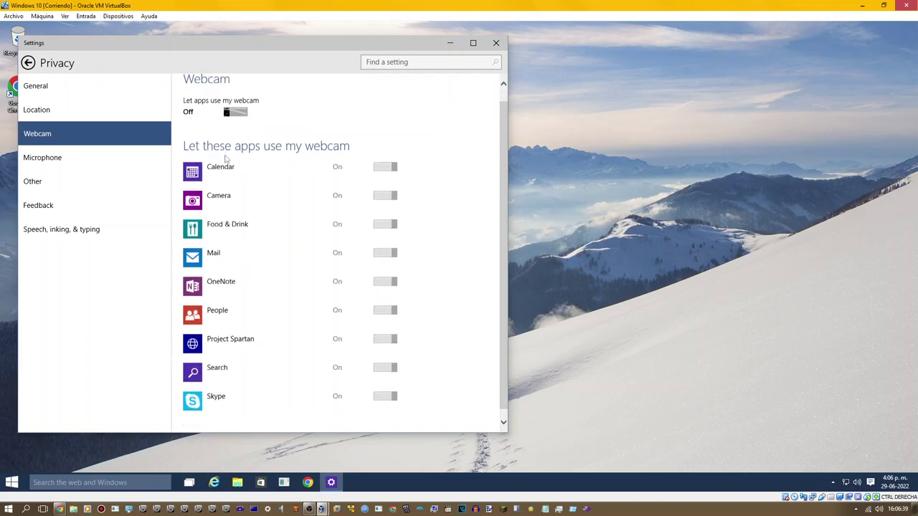
click(91, 162)
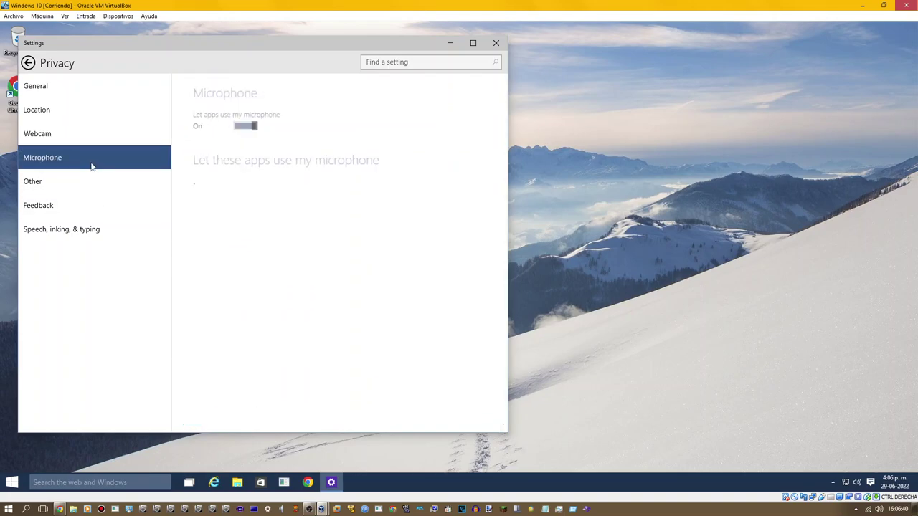
click(237, 128)
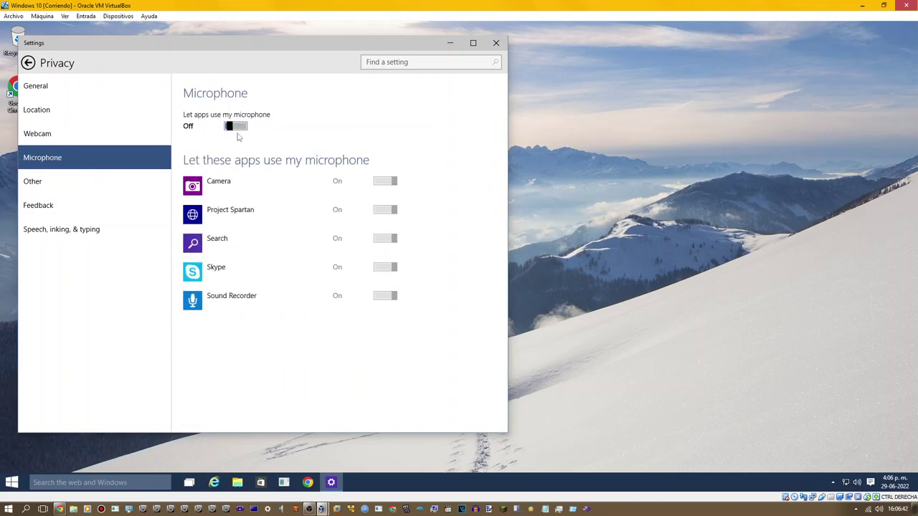
View the Other and Feedback privacy pages and close the Settings window.
click(104, 177)
click(94, 203)
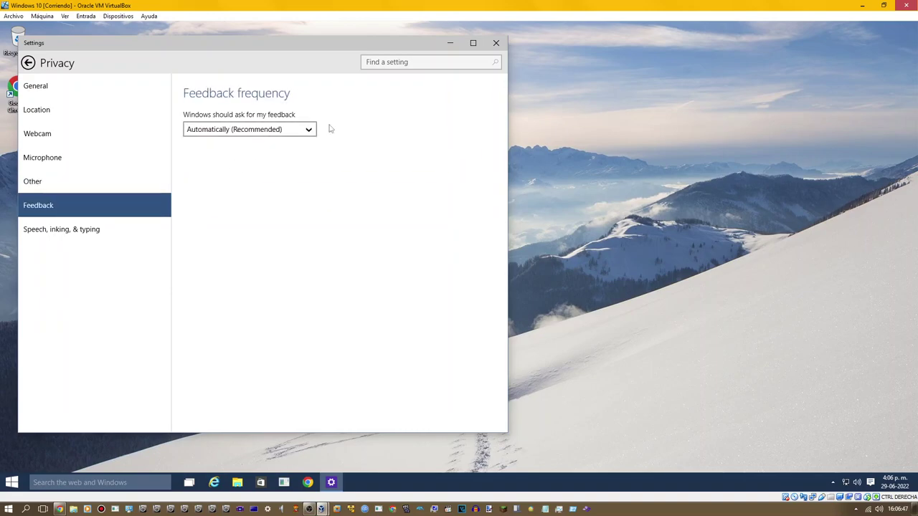
click(495, 42)
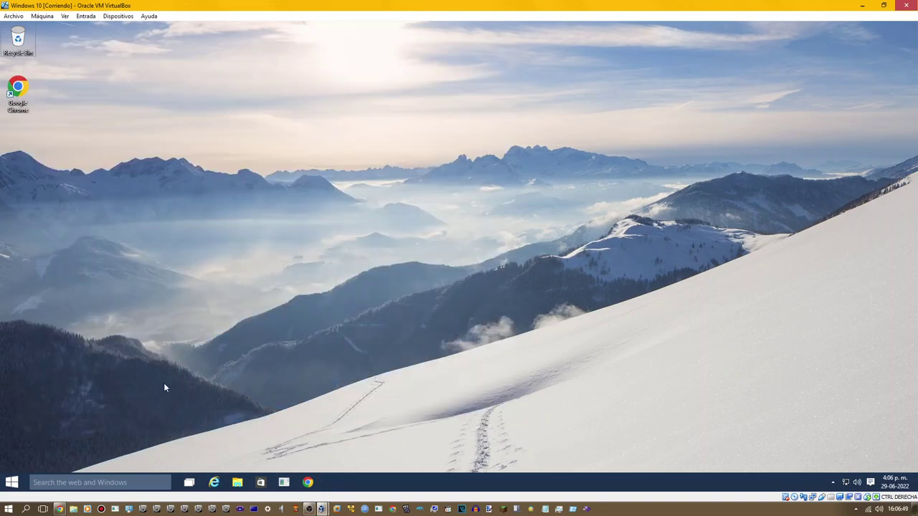
Browse the tiles in the Start menu and expand it to full screen.
click(11, 482)
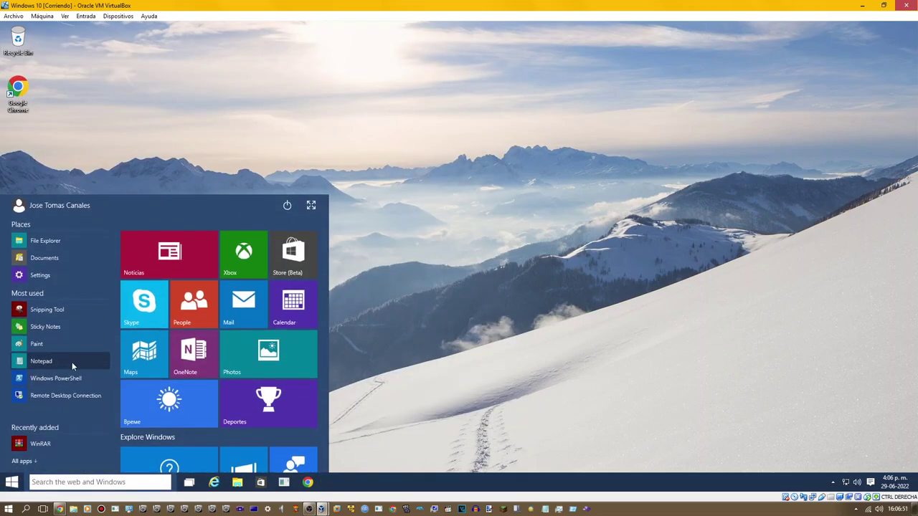
scroll(213, 350, down, 3)
scroll(213, 350, up, 2)
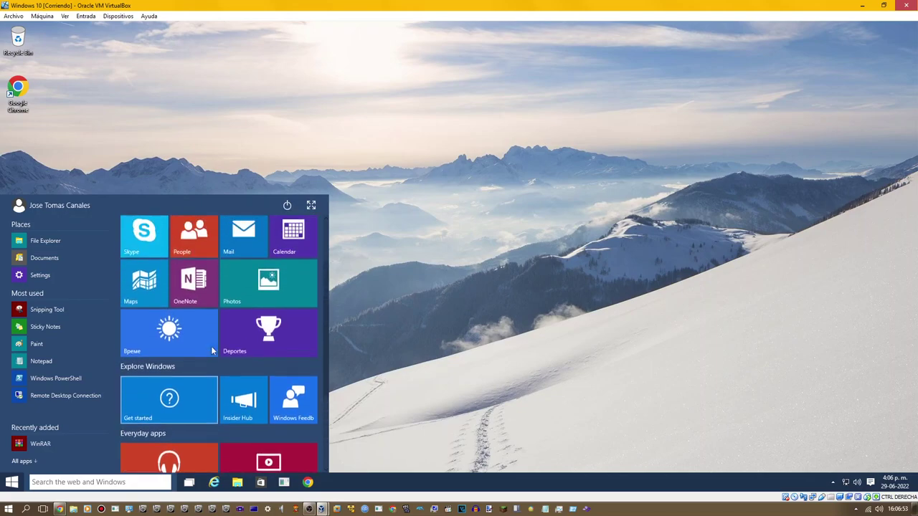
scroll(212, 348, down, 2)
scroll(211, 351, up, 3)
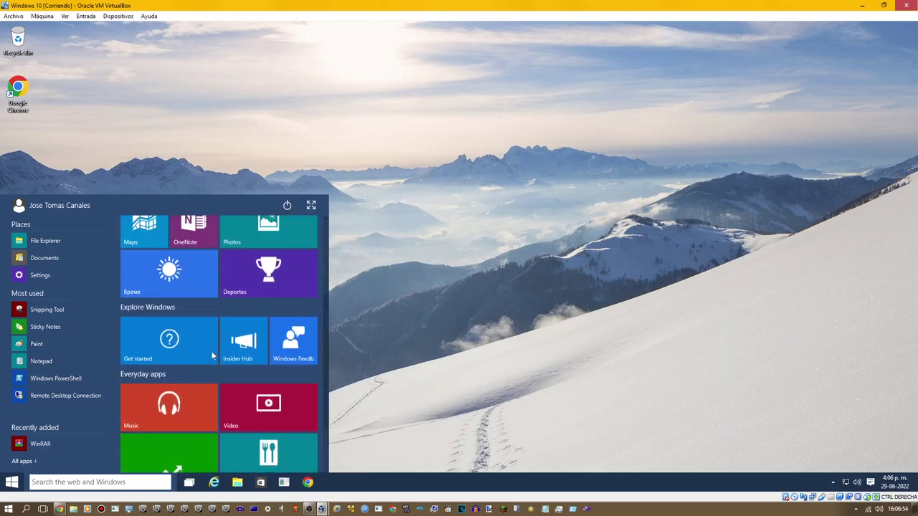
click(310, 205)
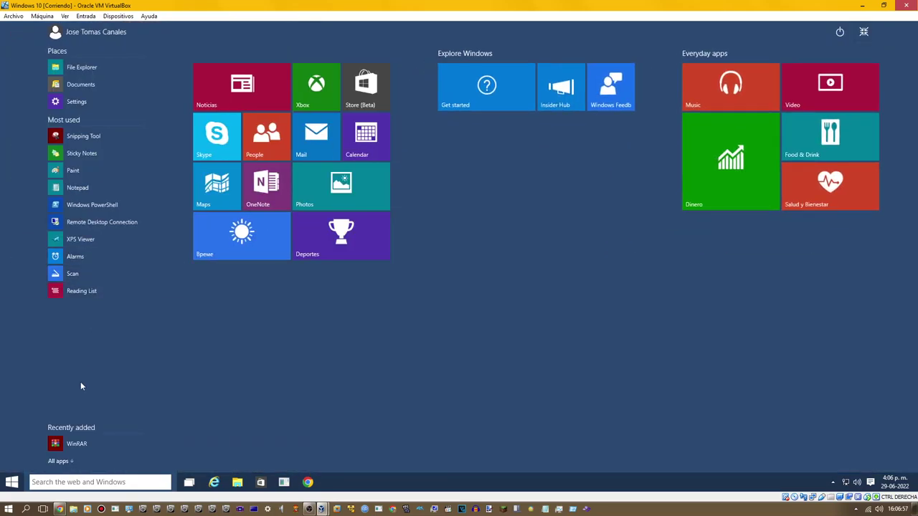
Open the regular Store app from the full app list, view its home page in a maximized window, and close it.
click(59, 461)
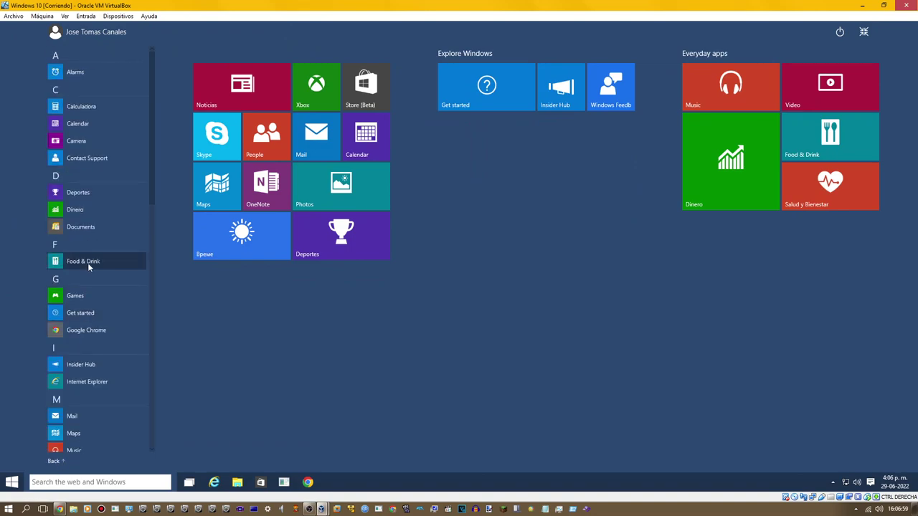
scroll(100, 294, down, 5)
scroll(108, 315, down, 2)
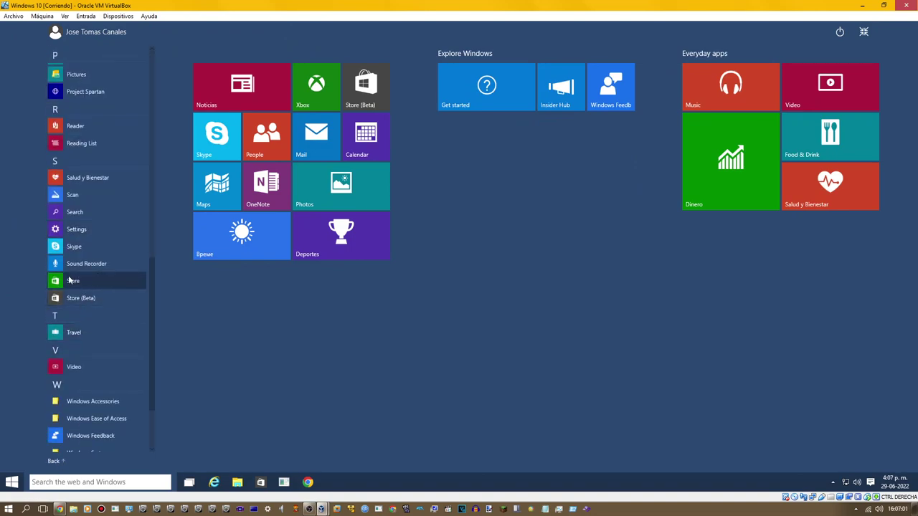
click(69, 282)
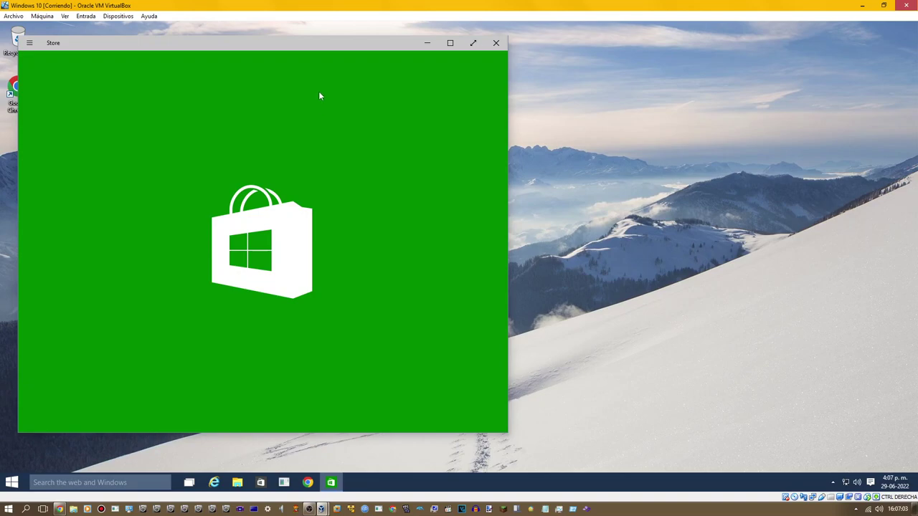
drag(296, 46, 493, 53)
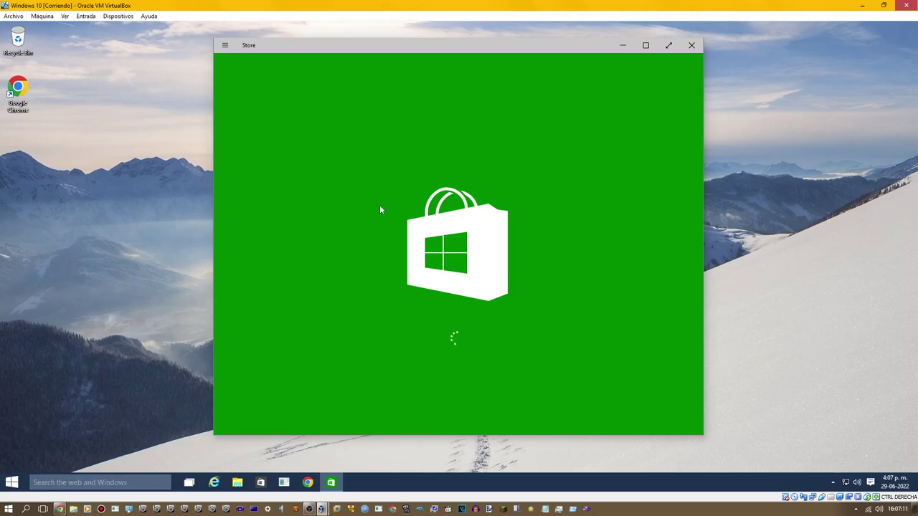
click(646, 45)
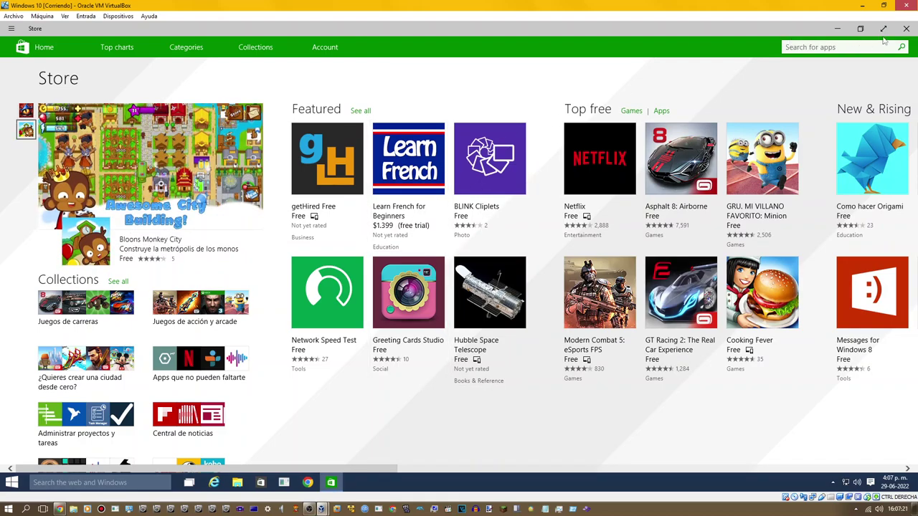
click(907, 29)
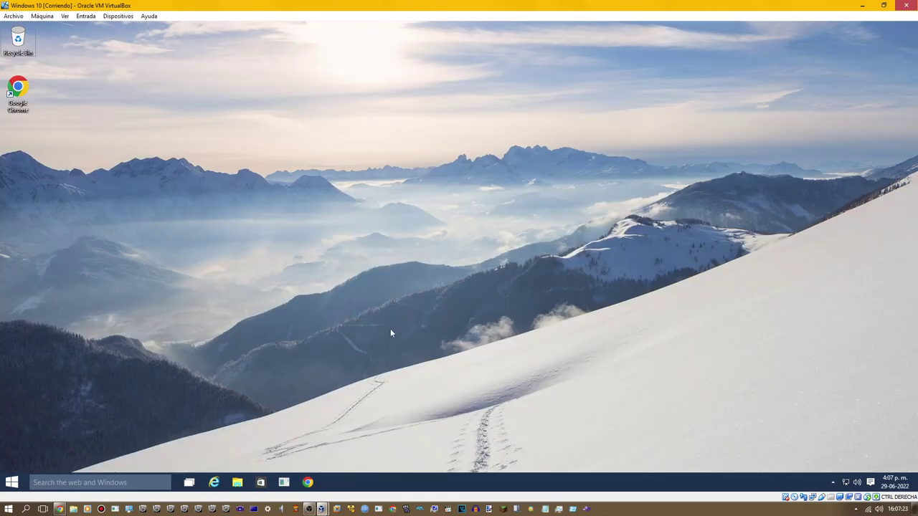
Open Store (Beta), view it in a maximized window, and close it.
click(261, 482)
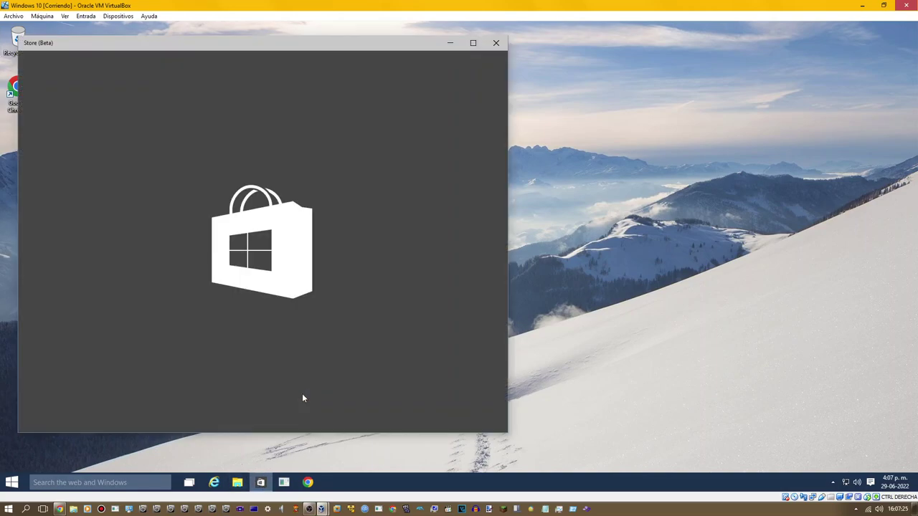
click(473, 43)
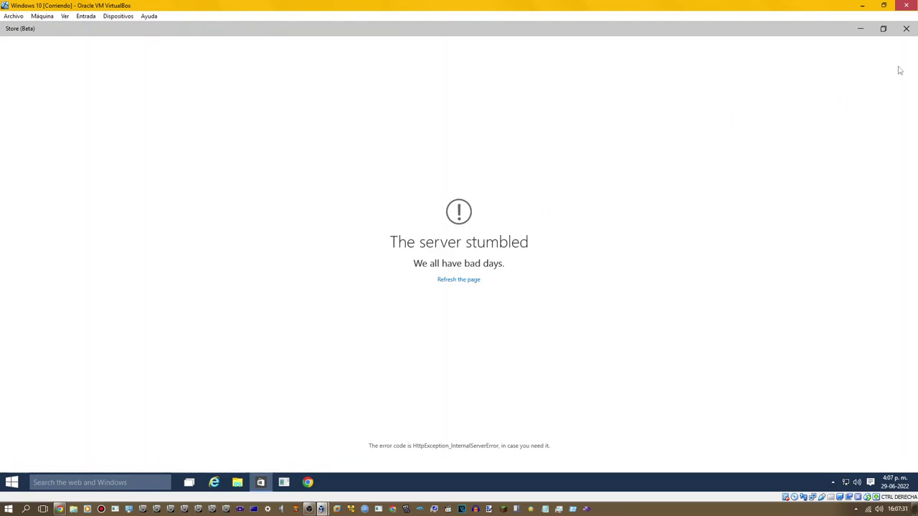
click(906, 28)
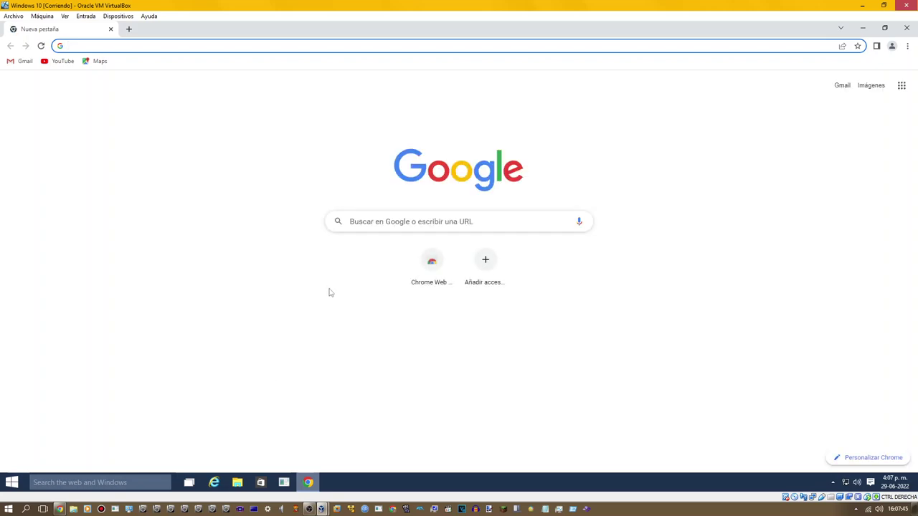
Search Google in Chrome for the suggested query "chilled windows.exe descargar".
click(383, 223)
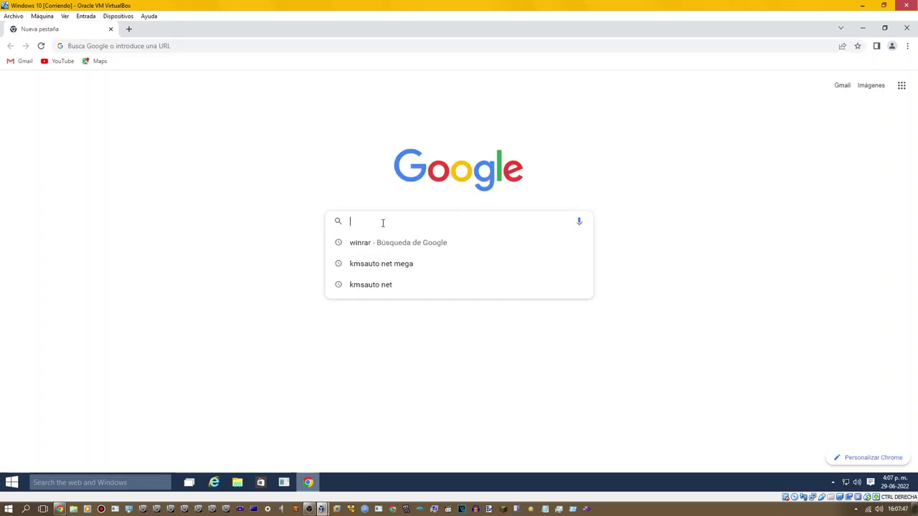
text(c)
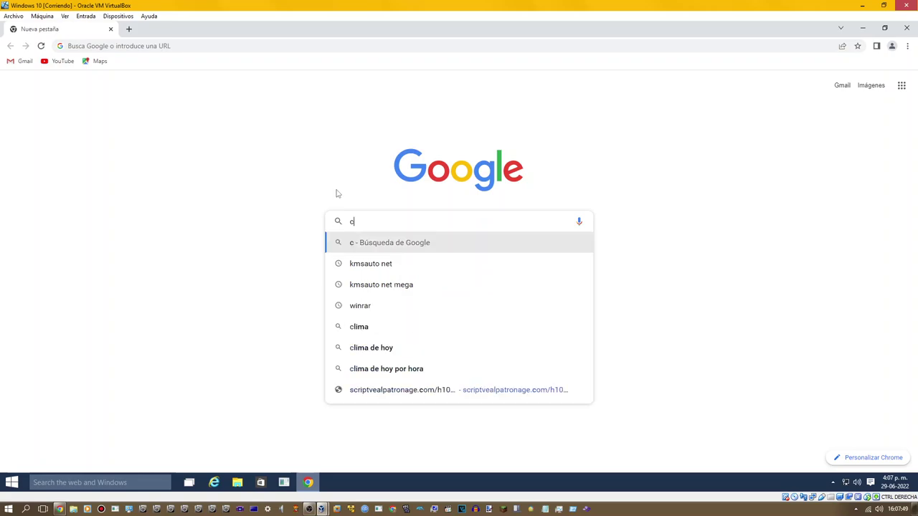
text(hilled)
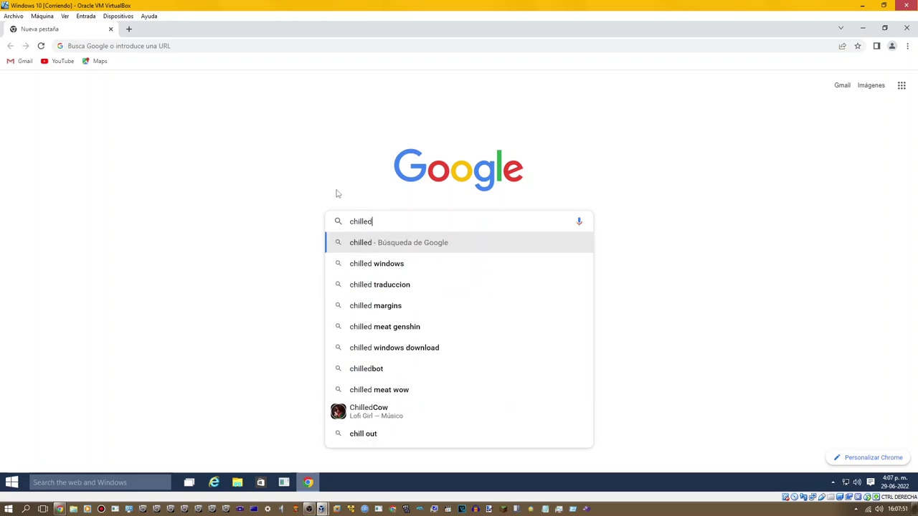
text( windows)
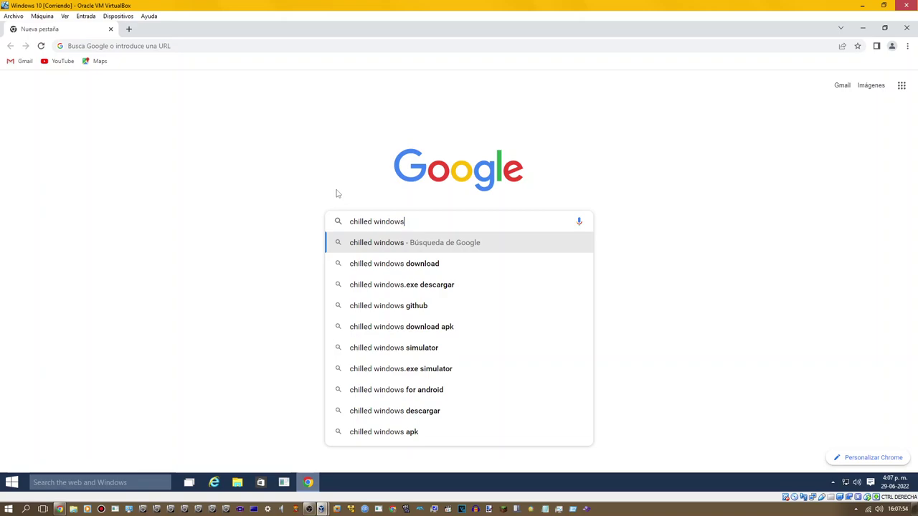
key(Down)
key(Down)
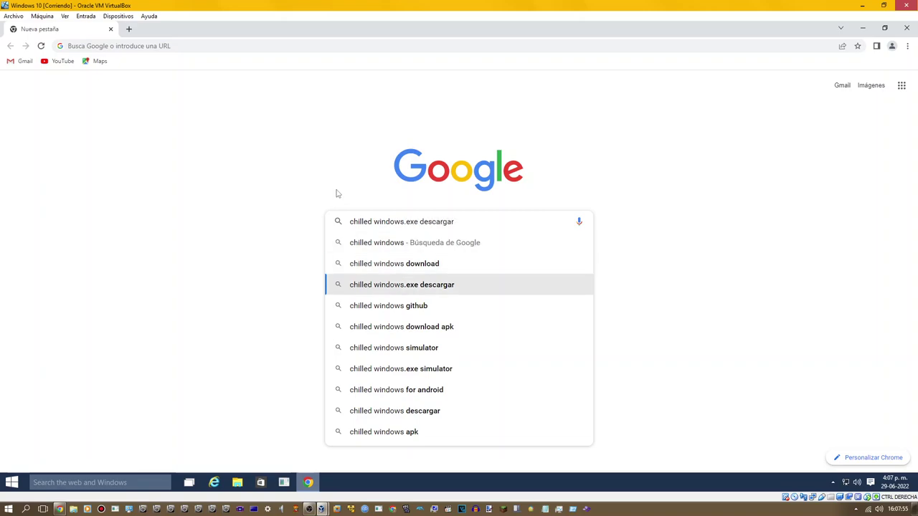
key(Return)
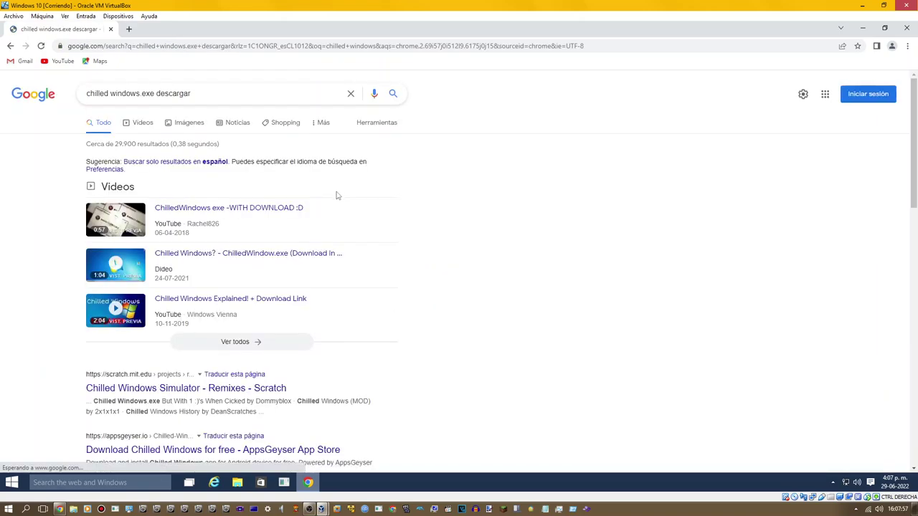
Check the Dideo video result "Chilled Windows? - ChilledWindow.exe" and return to the search results.
click(307, 261)
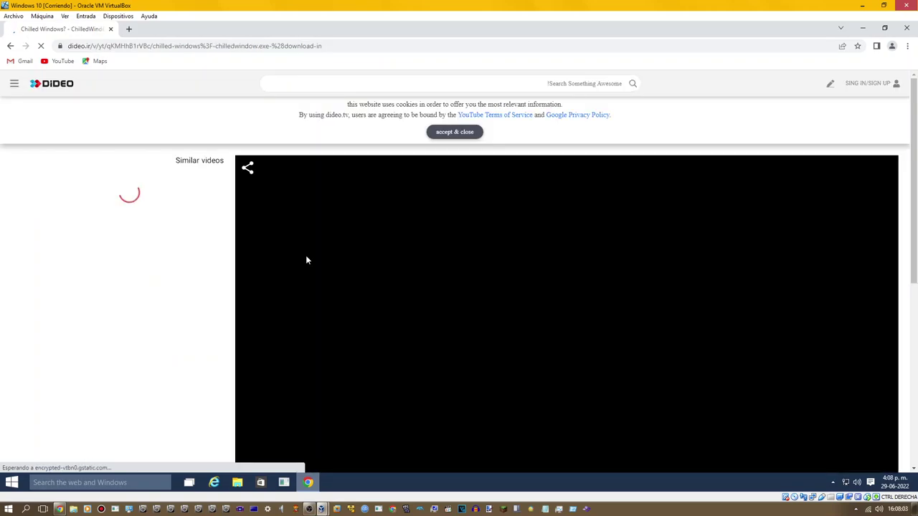
scroll(306, 260, down, 2)
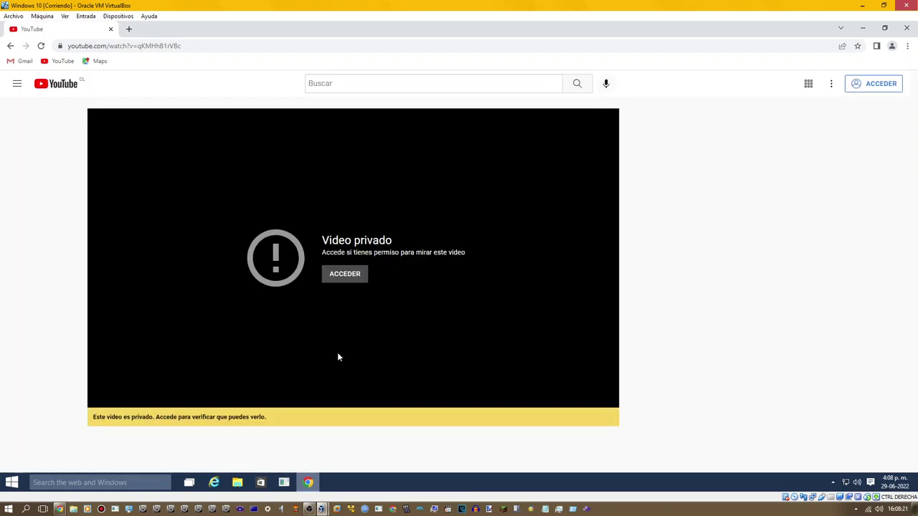
click(11, 46)
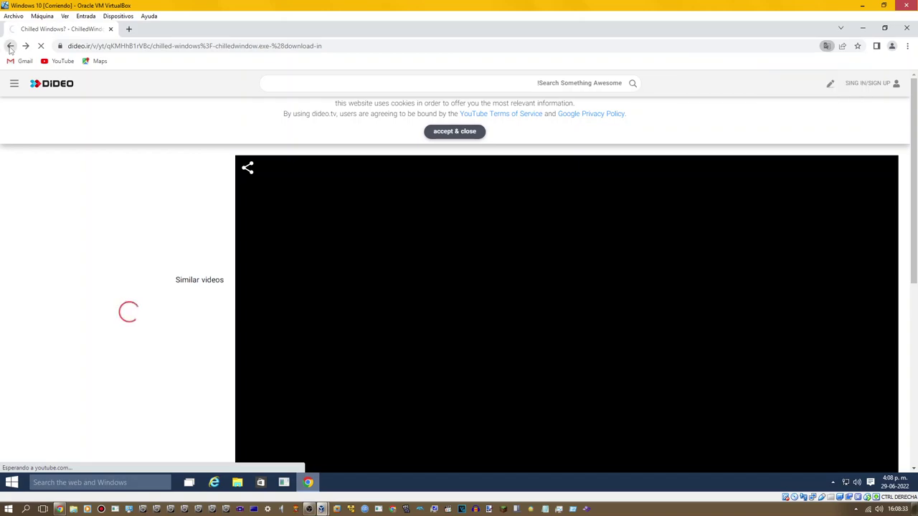
click(10, 46)
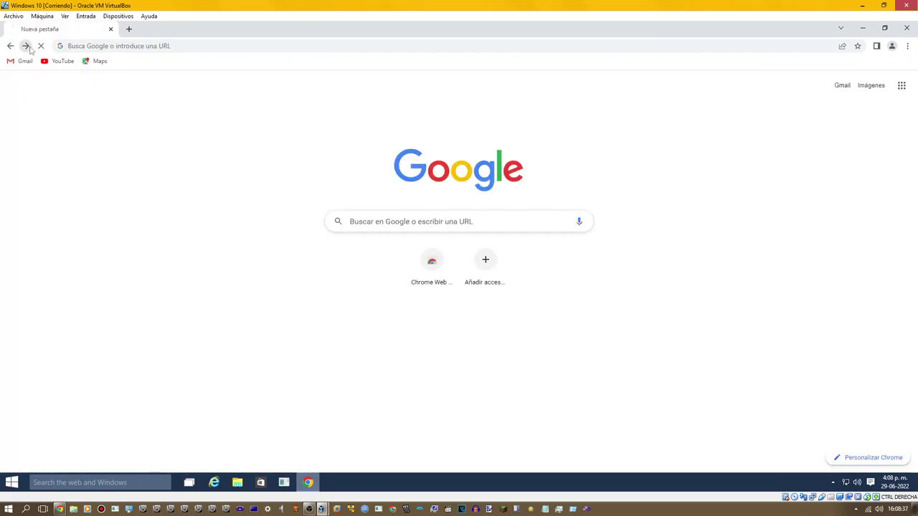
click(26, 46)
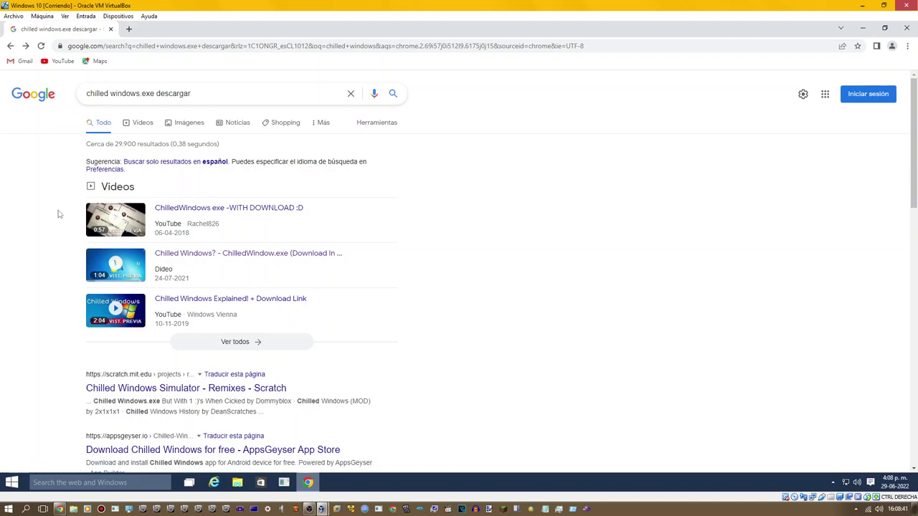
Filter the "chilled windows.exe descargar" search to video results and open the "Chilled Windows Download" YouTube video.
click(144, 126)
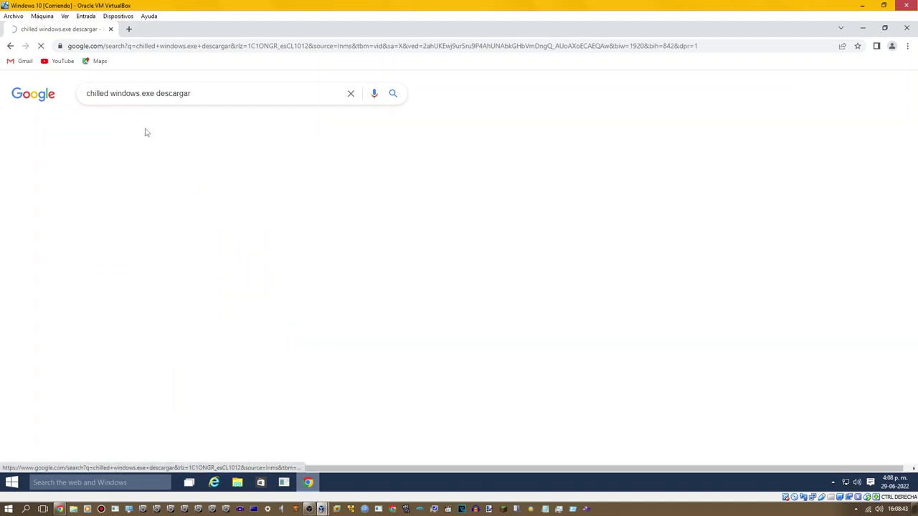
scroll(37, 194, down, 3)
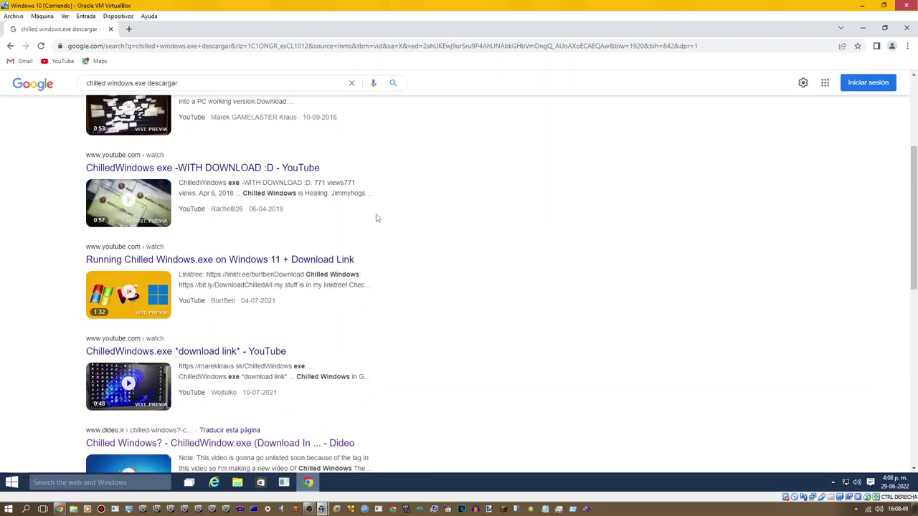
scroll(398, 221, down, 2)
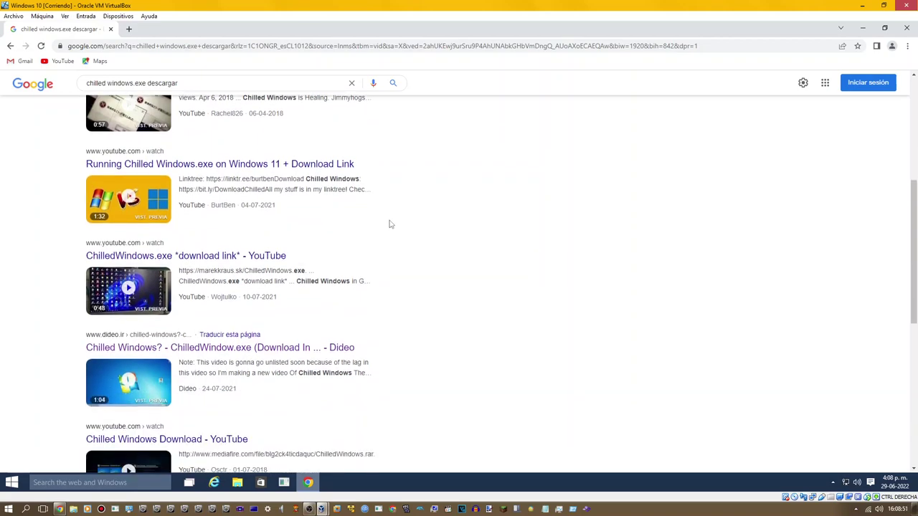
scroll(391, 225, down, 2)
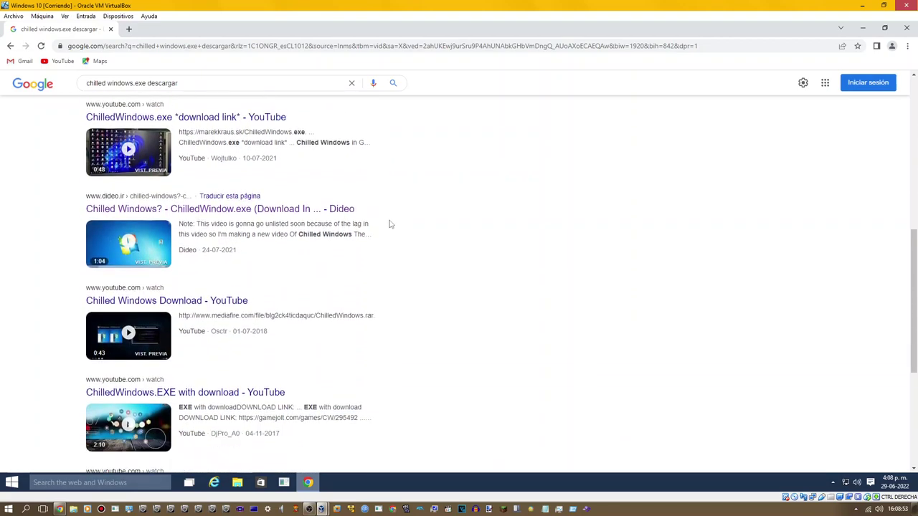
scroll(391, 225, down, 2)
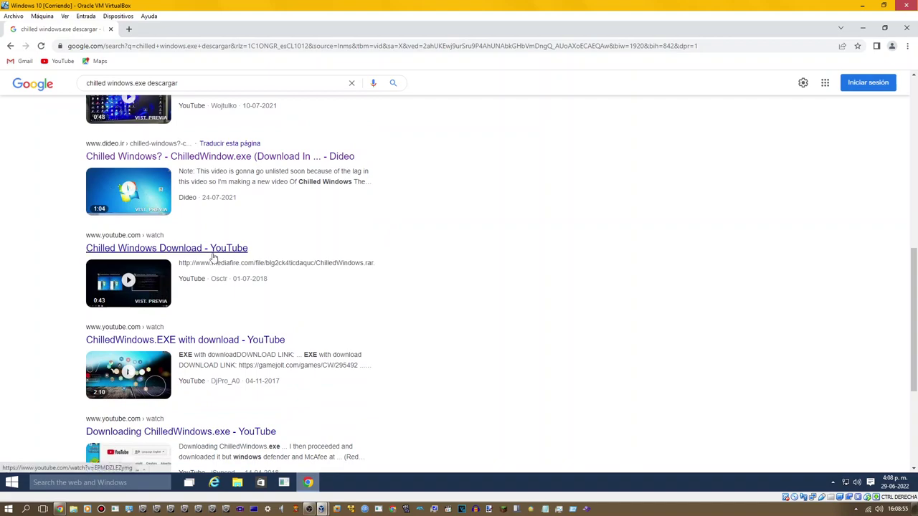
click(213, 252)
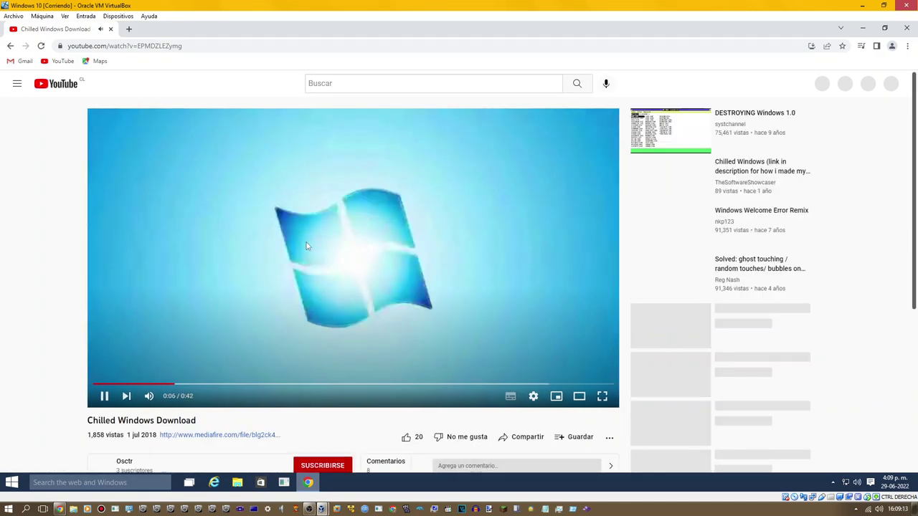
Pause the video, open the MediaFire link in its description, close that tab, and return to the video results.
click(327, 266)
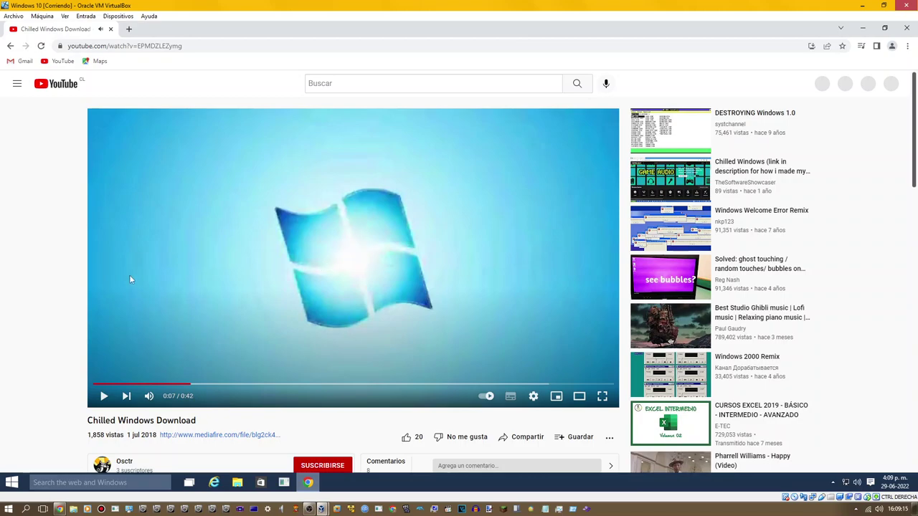
scroll(89, 279, down, 2)
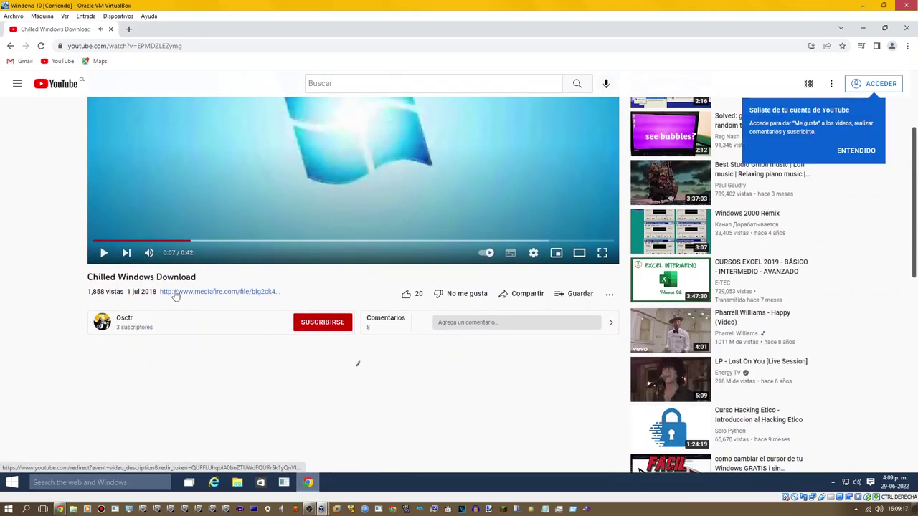
click(174, 295)
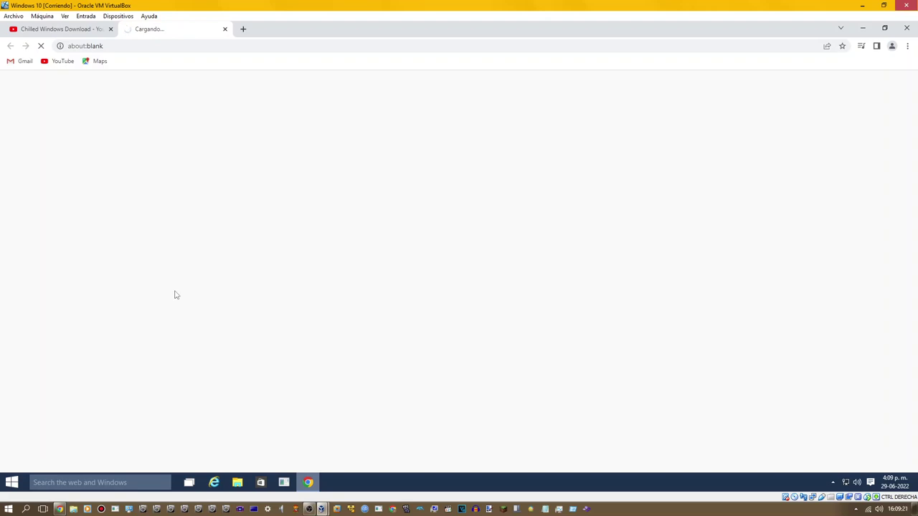
click(92, 30)
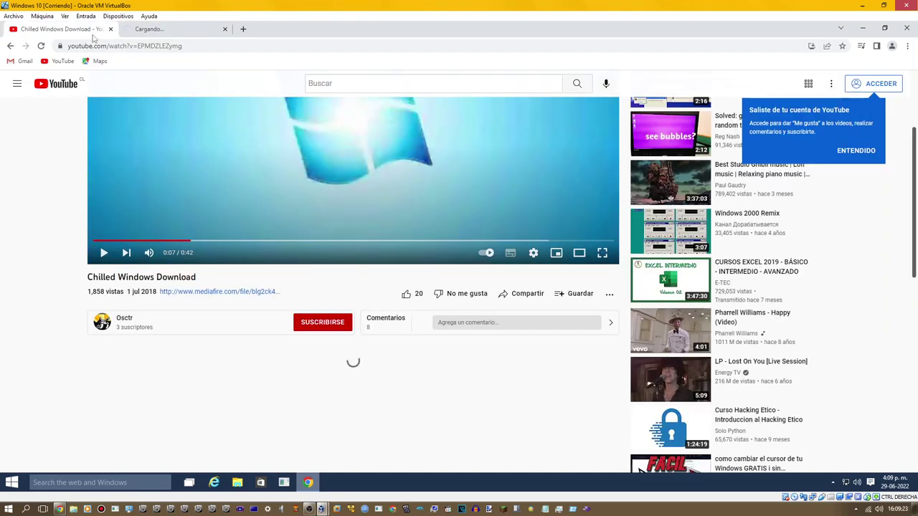
scroll(43, 186, up, 2)
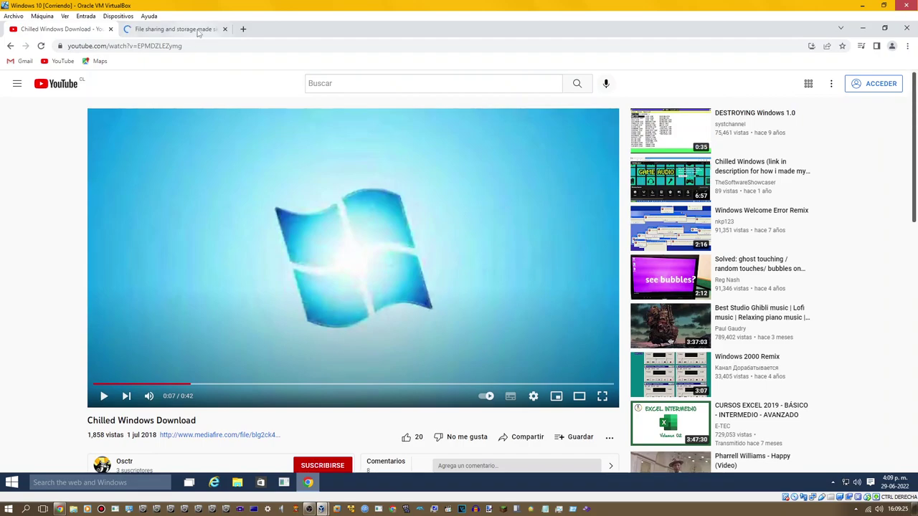
click(224, 29)
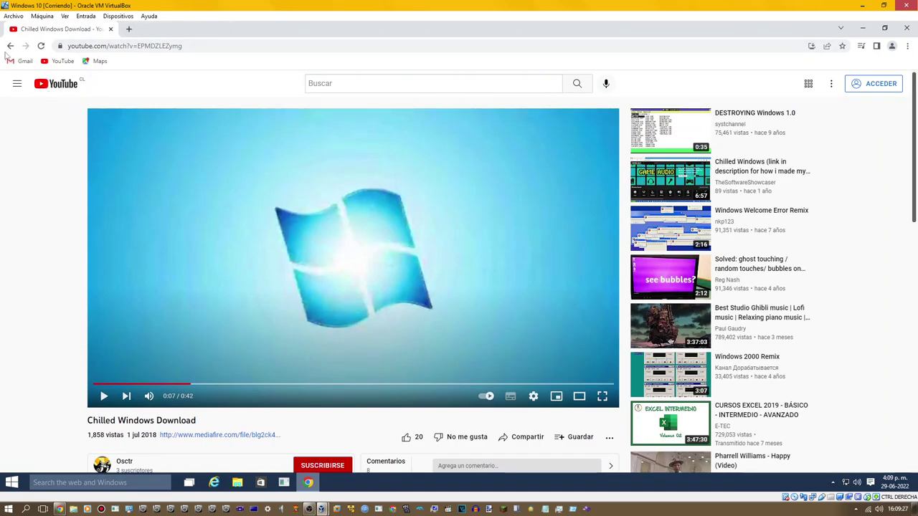
click(10, 45)
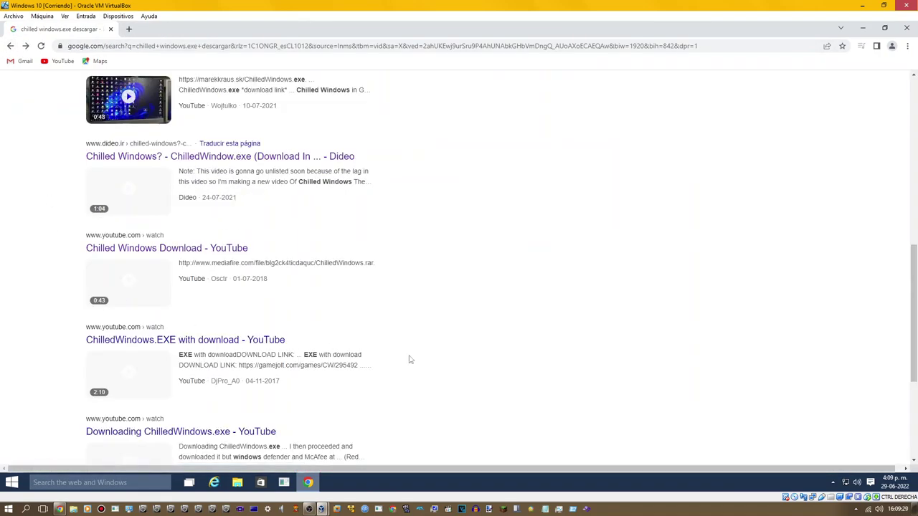
Examine the list of video results for another ChilledWindows.exe download source.
scroll(406, 318, down, 5)
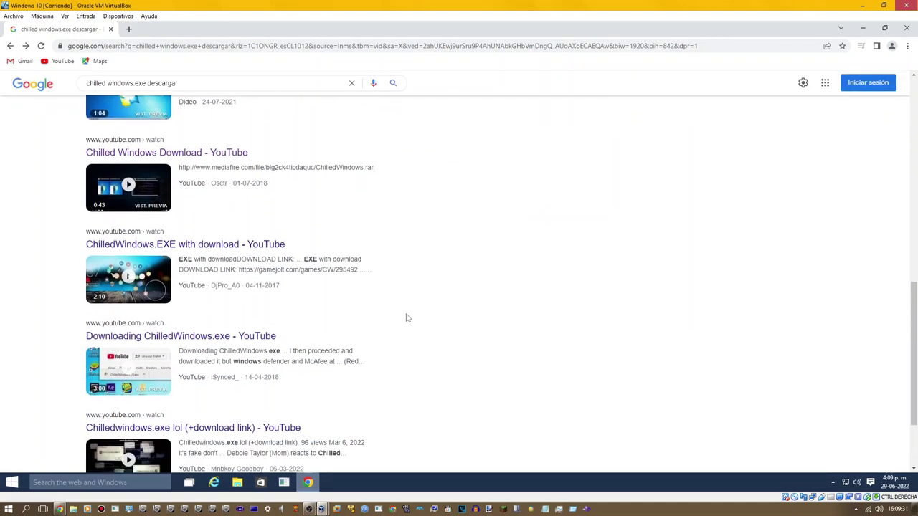
scroll(406, 318, up, 6)
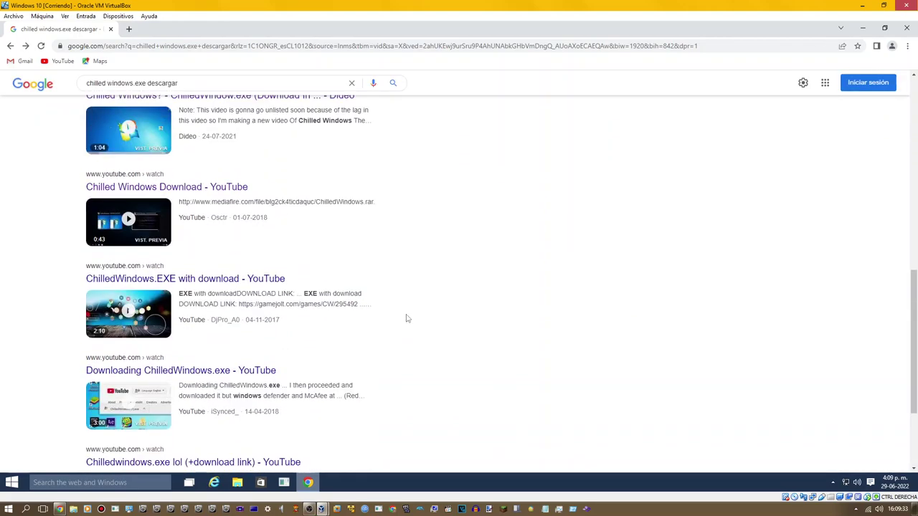
scroll(405, 319, up, 1)
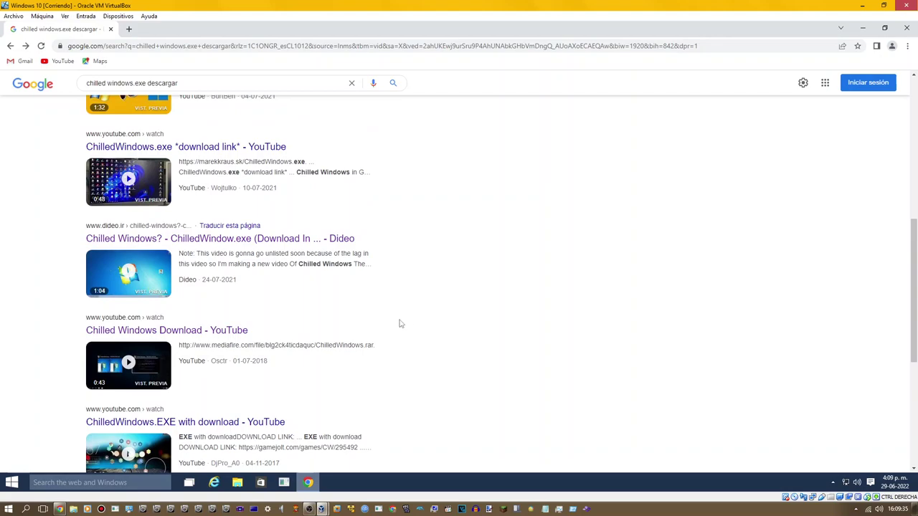
scroll(366, 354, up, 2)
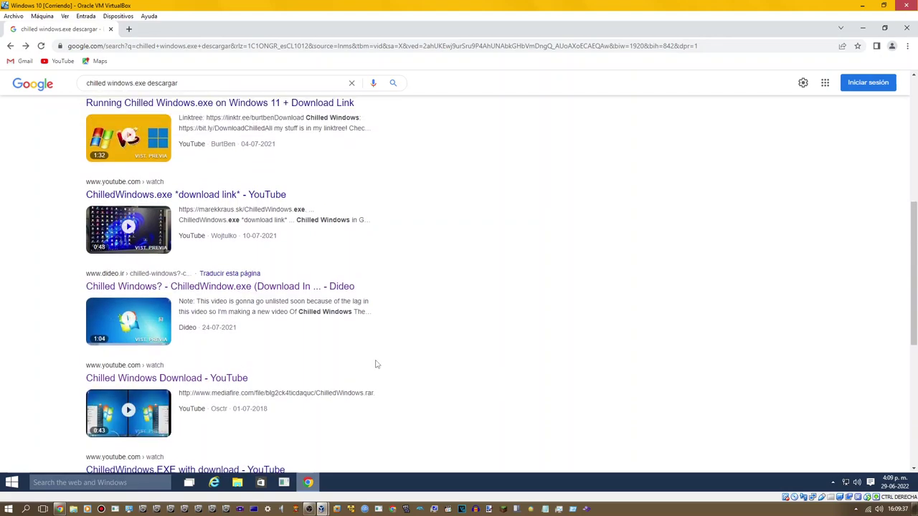
scroll(378, 364, up, 1)
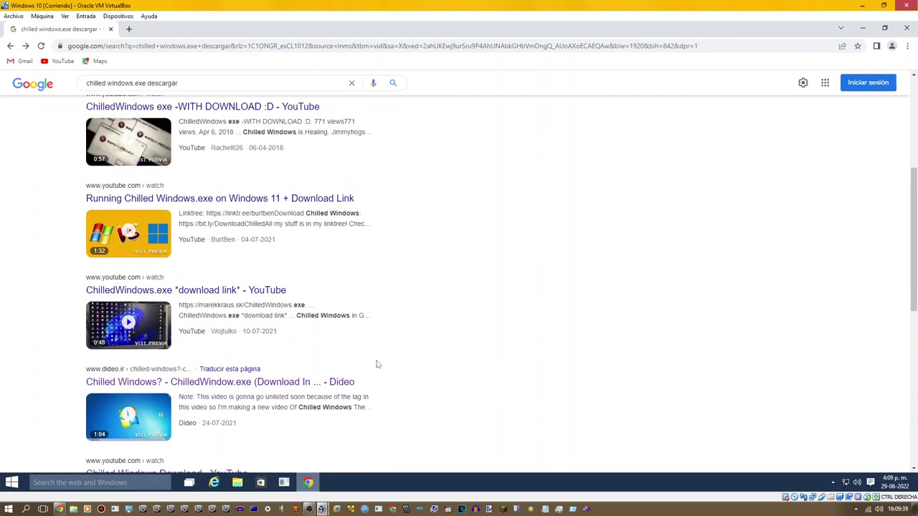
scroll(378, 364, up, 2)
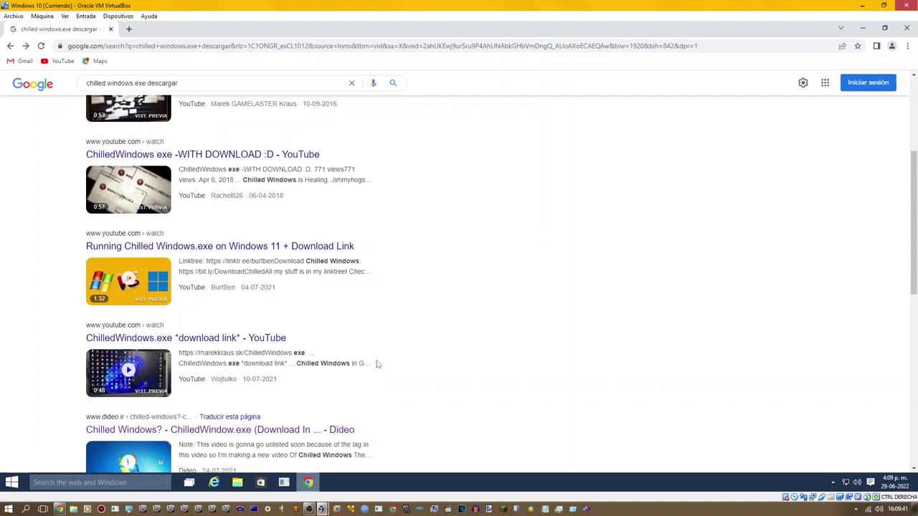
scroll(378, 364, up, 1)
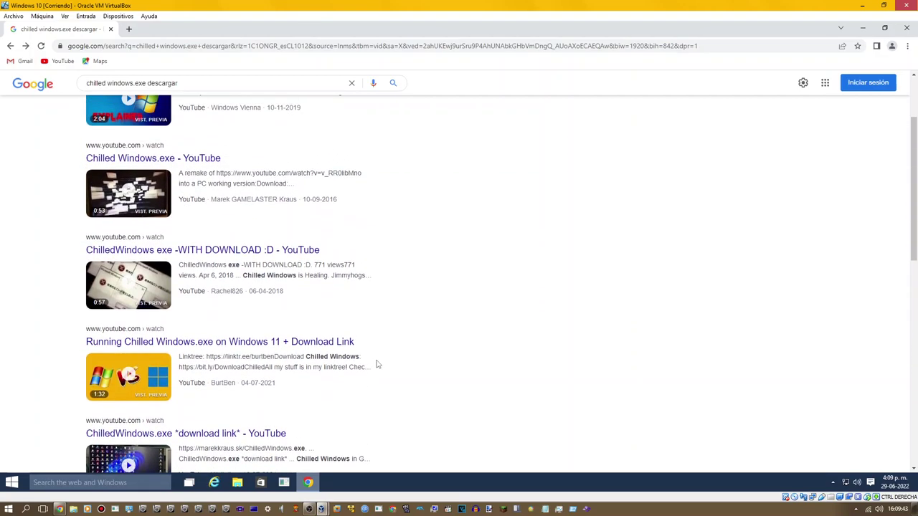
key(super+d)
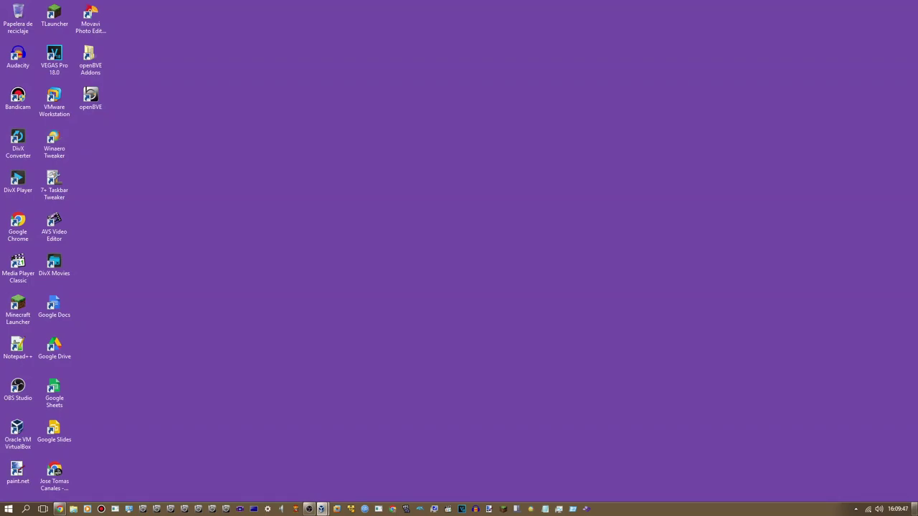
key(super+d)
scroll(415, 410, up, 3)
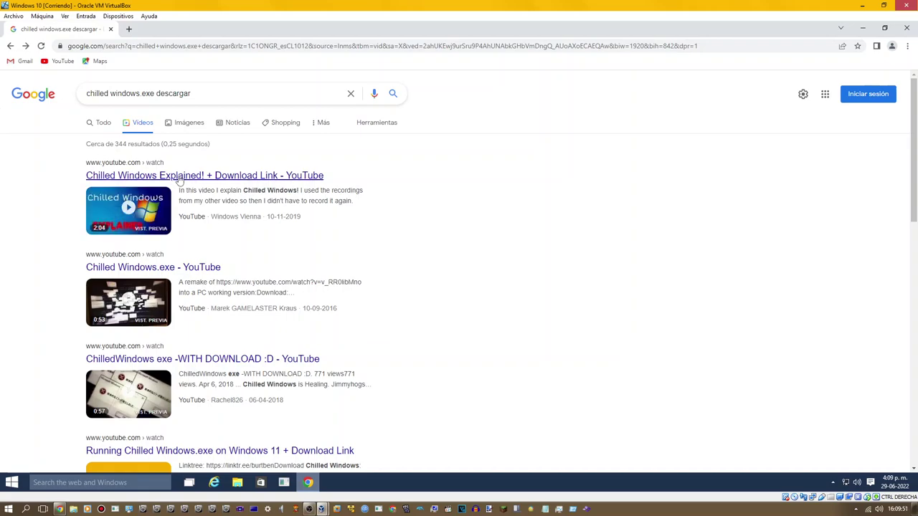
Switch the search back to all result types and review the page down to the related searches.
click(103, 123)
scroll(830, 384, down, 3)
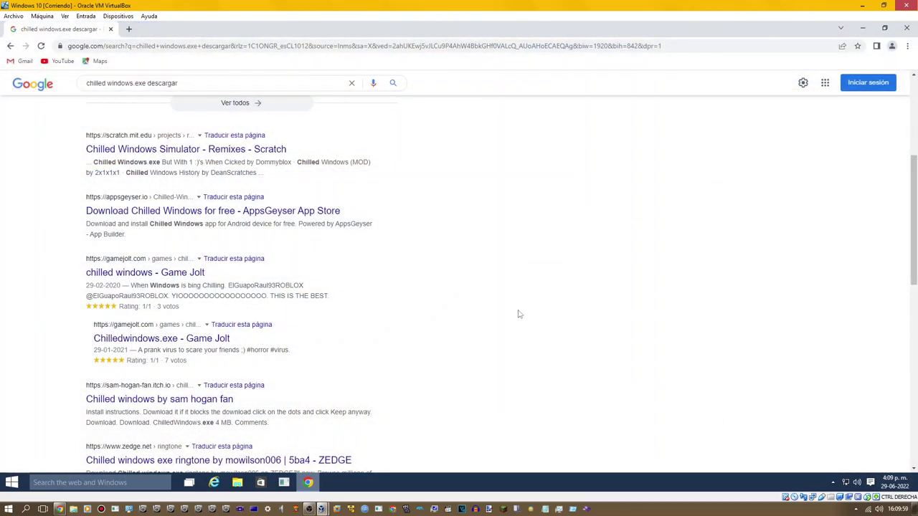
scroll(490, 283, down, 3)
scroll(489, 283, down, 4)
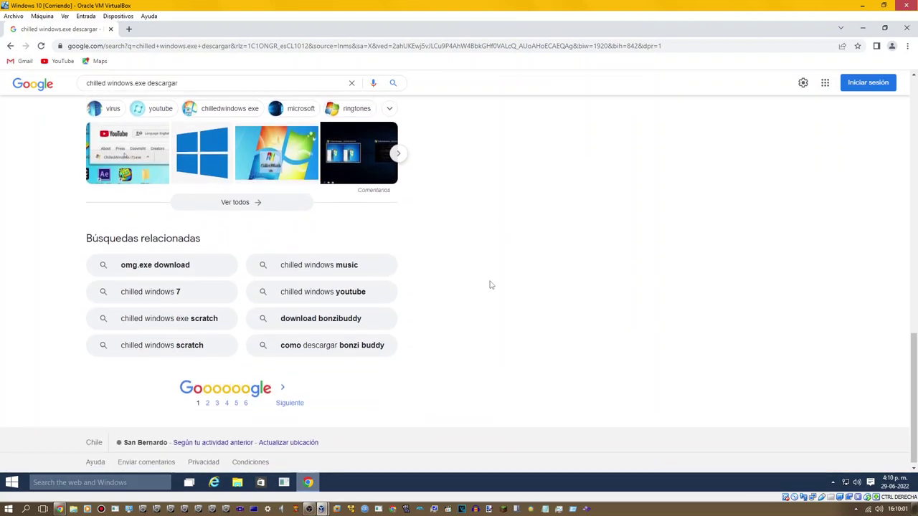
scroll(491, 285, up, 2)
scroll(490, 285, down, 1)
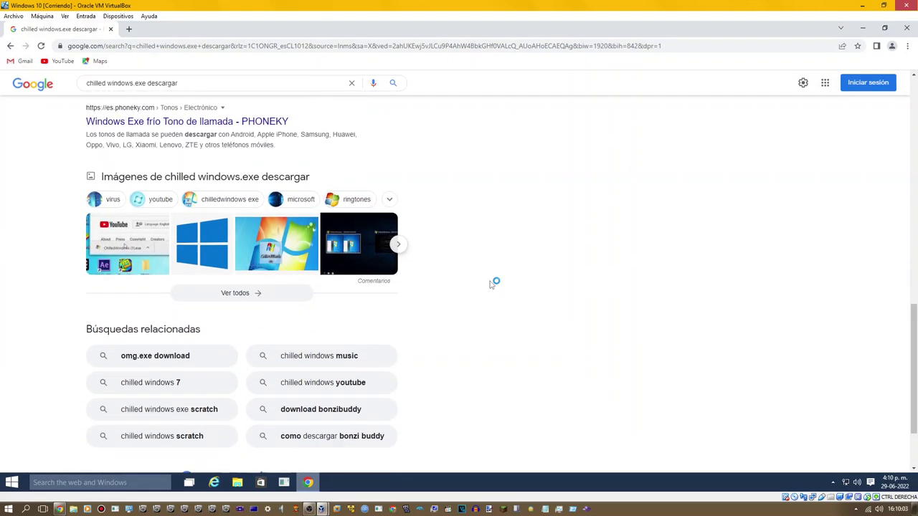
Check the related search "omg.exe download" and return to the "chilled windows.exe descargar" results.
click(183, 356)
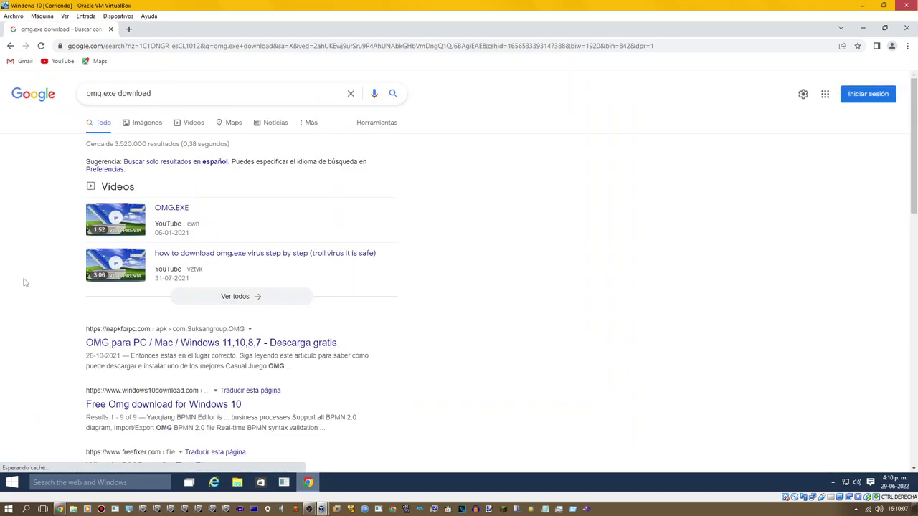
scroll(24, 283, down, 1)
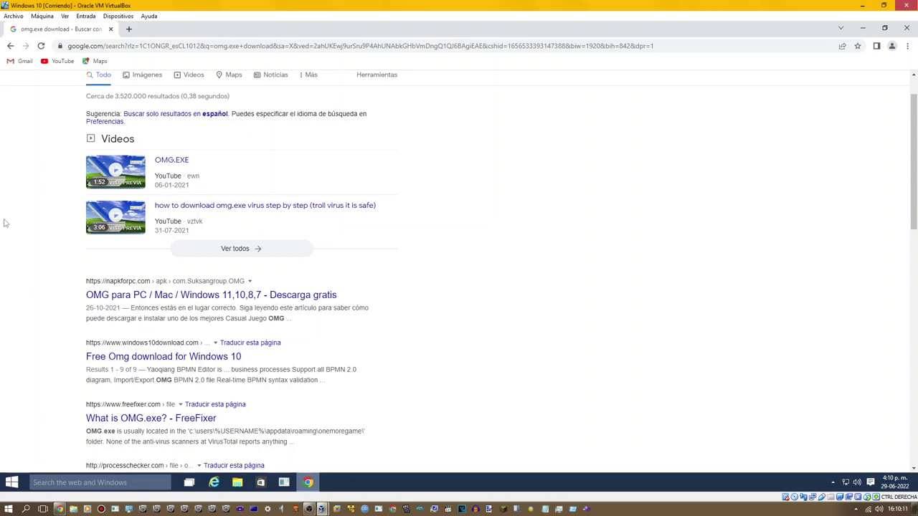
scroll(32, 229, down, 1)
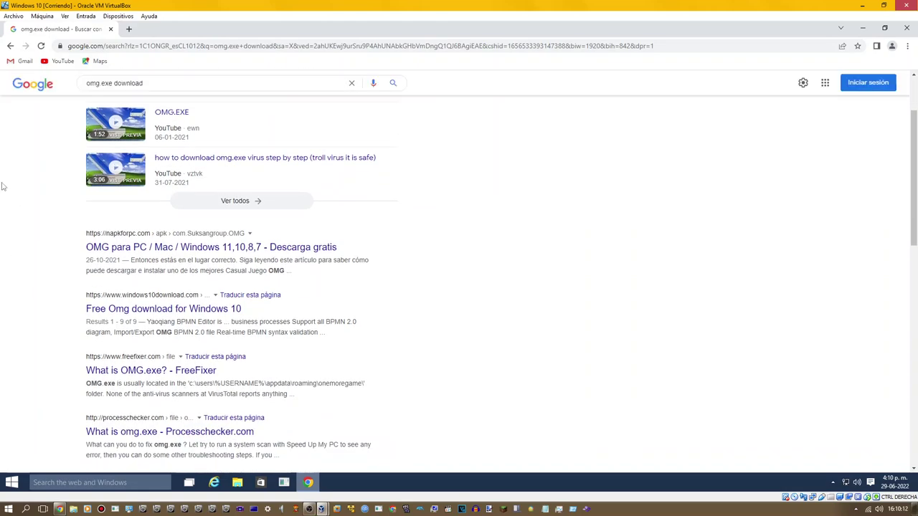
click(10, 45)
Review the remaining first-page results, then open and skim the second page of results.
scroll(43, 272, up, 4)
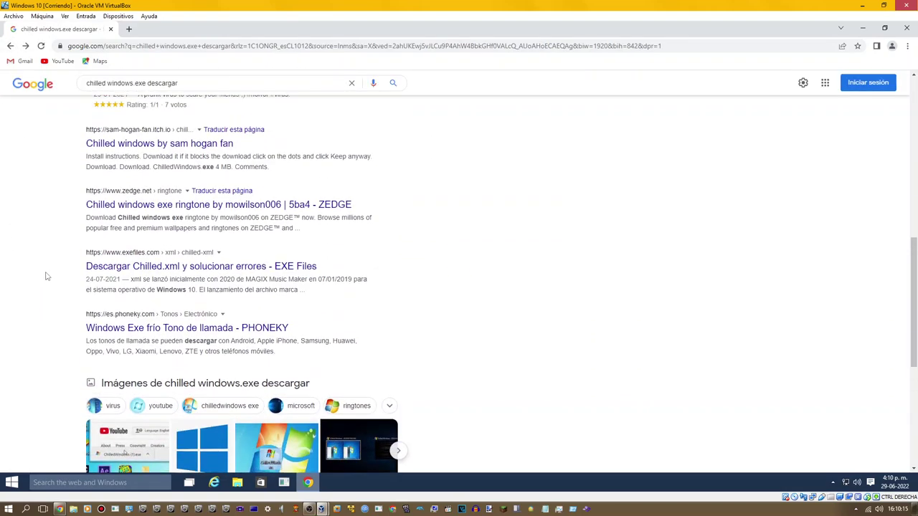
scroll(46, 276, up, 9)
scroll(47, 283, down, 7)
scroll(48, 280, down, 8)
click(302, 430)
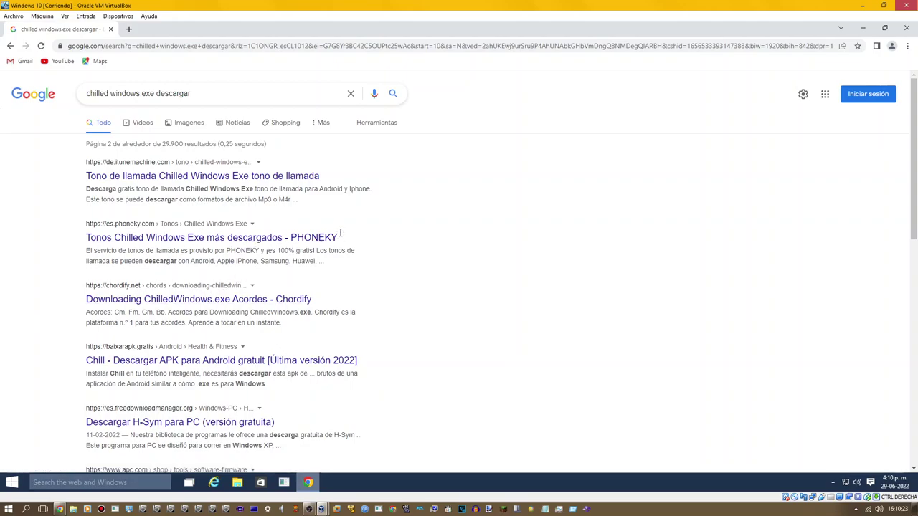
scroll(381, 258, down, 10)
scroll(414, 286, up, 10)
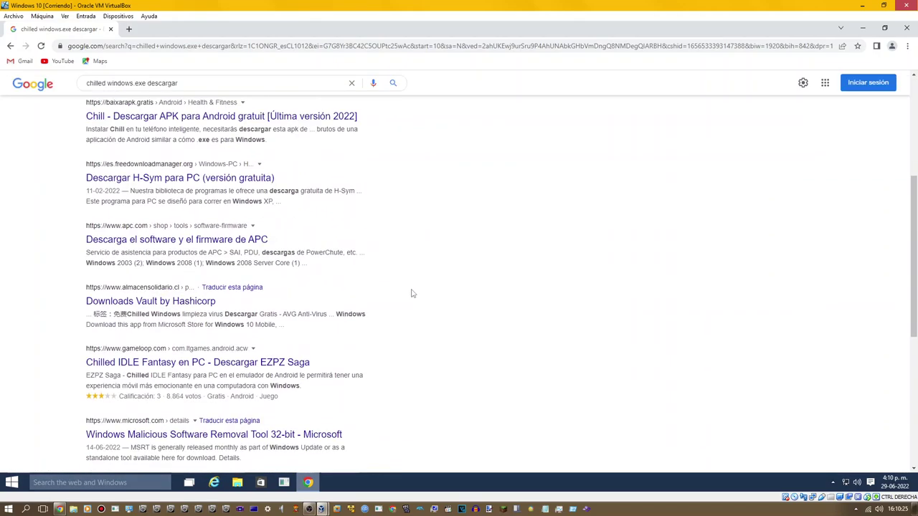
Search for the suggested query "chilled windows.exe download" and open the "Chilledwindows.exe - Game Jolt" result.
click(205, 98)
key(BackSpace)
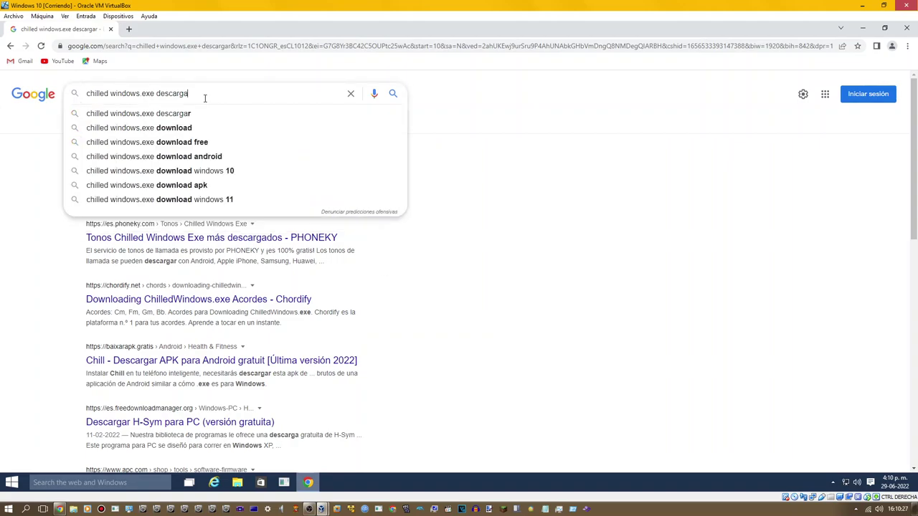
key(BackSpace)
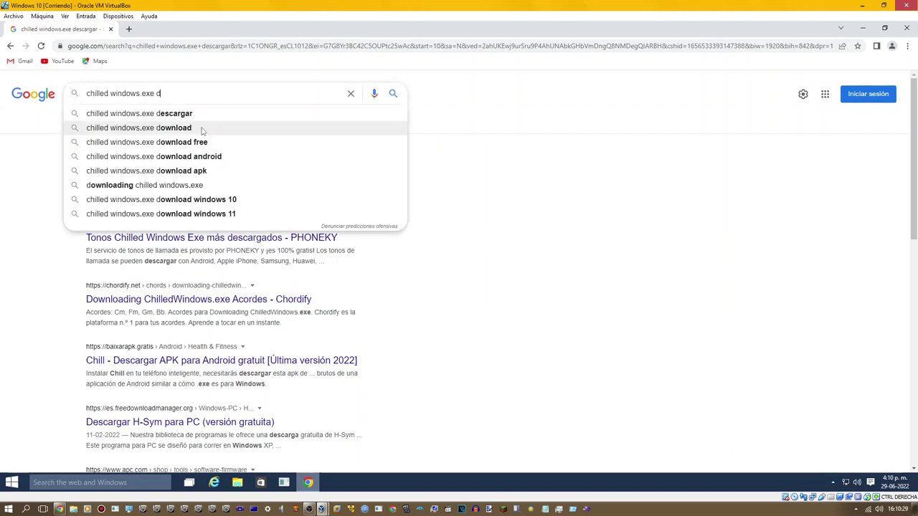
click(201, 130)
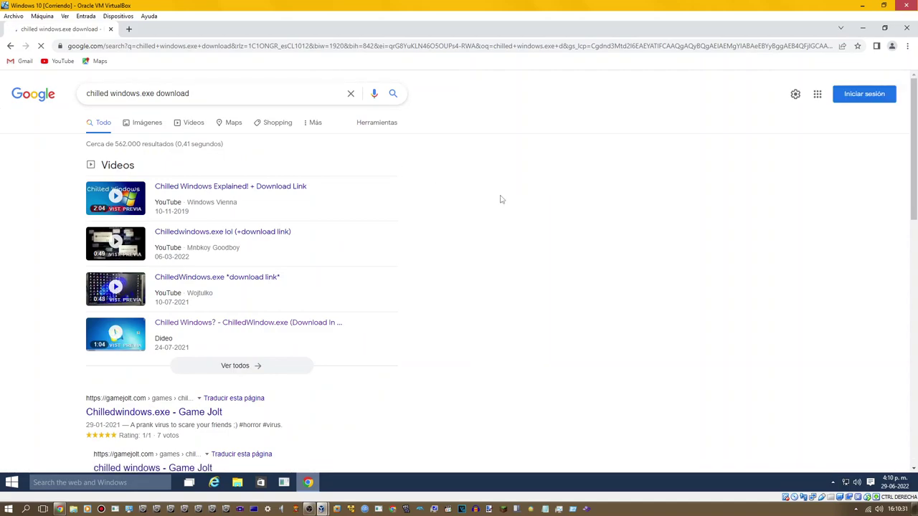
scroll(498, 298, down, 3)
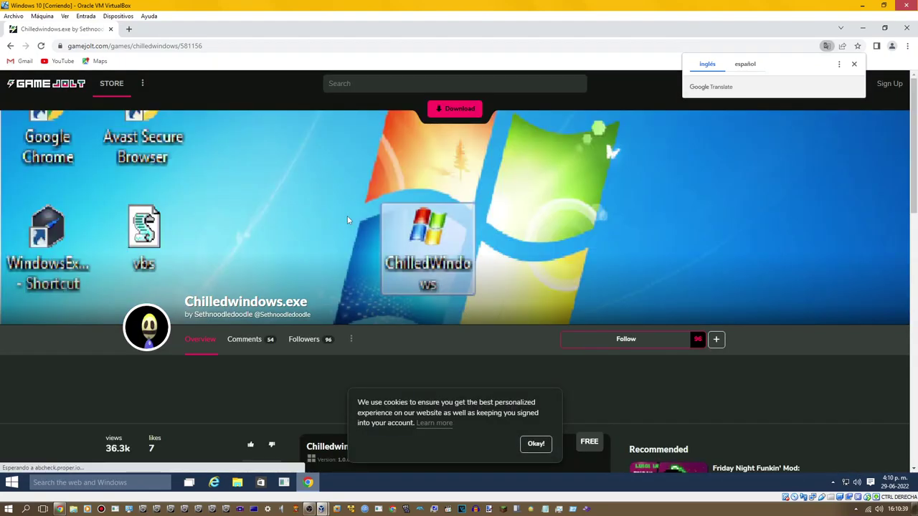
Download Chilledwindows.exe version 1.0.0 from its Game Jolt page.
scroll(340, 226, down, 3)
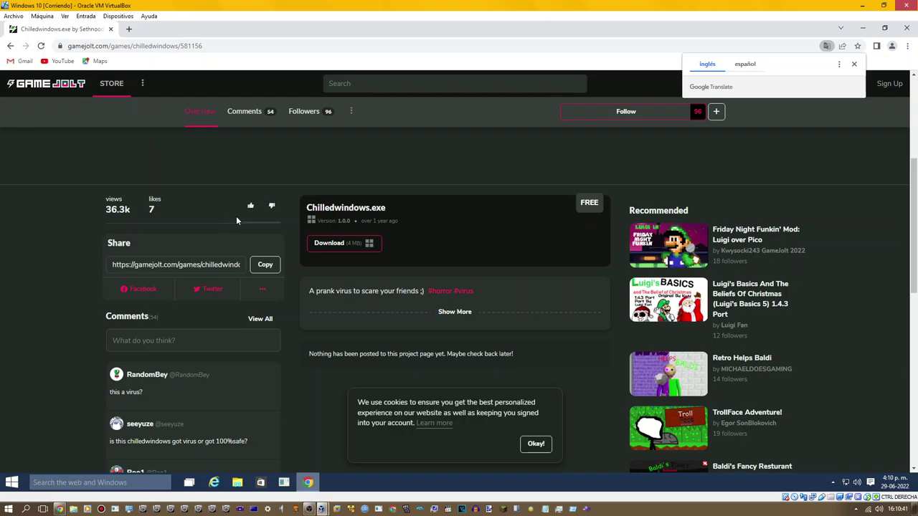
click(320, 246)
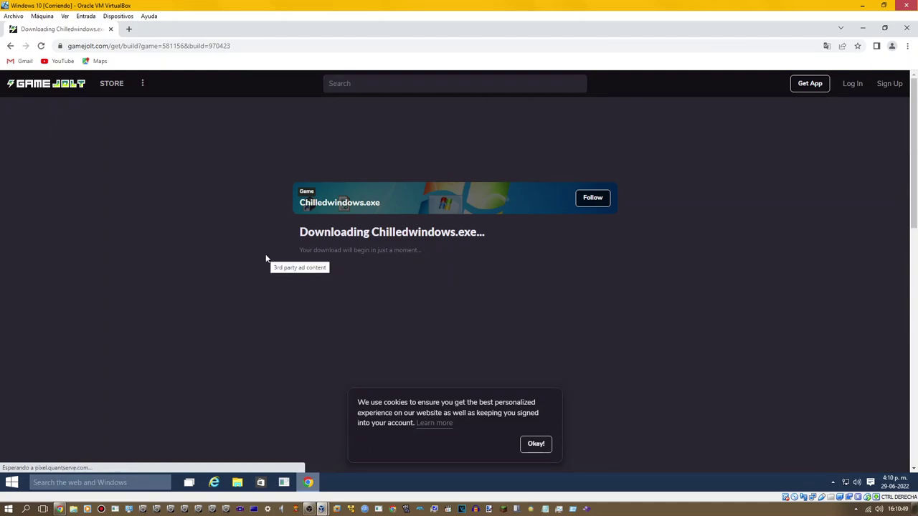
scroll(265, 259, down, 3)
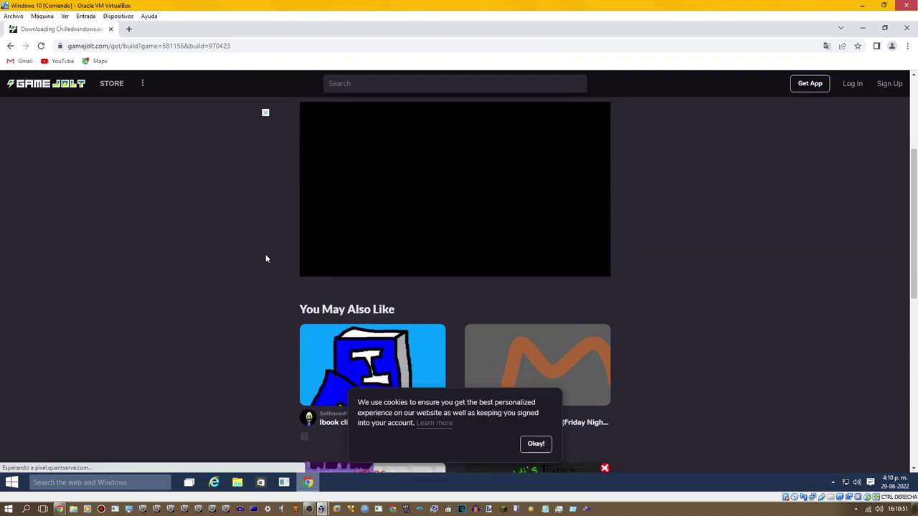
scroll(261, 271, up, 3)
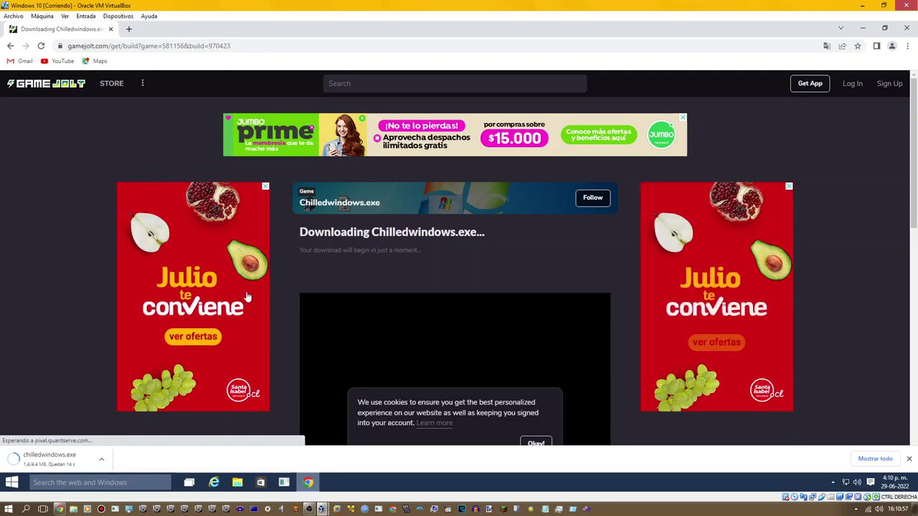
Keep the blocked chilledwindows.exe download despite the danger warning and show the file in its folder.
key(ctrl+j)
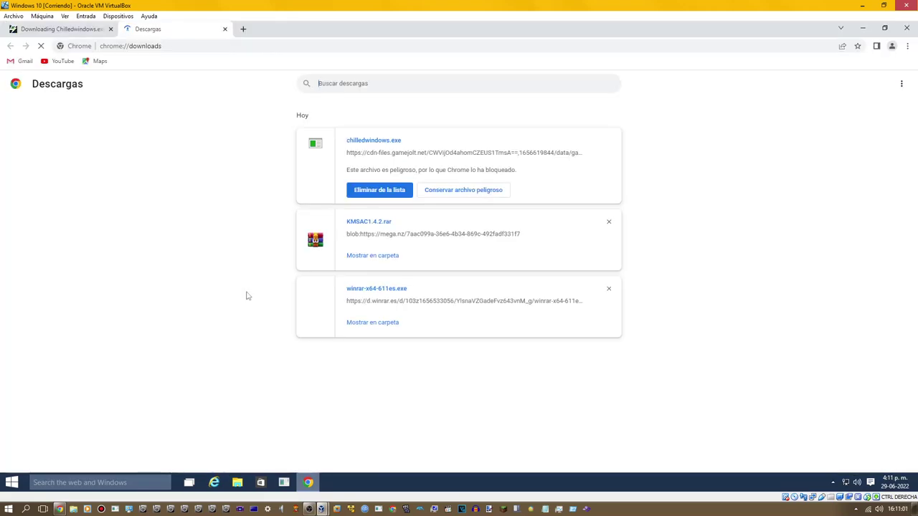
click(458, 192)
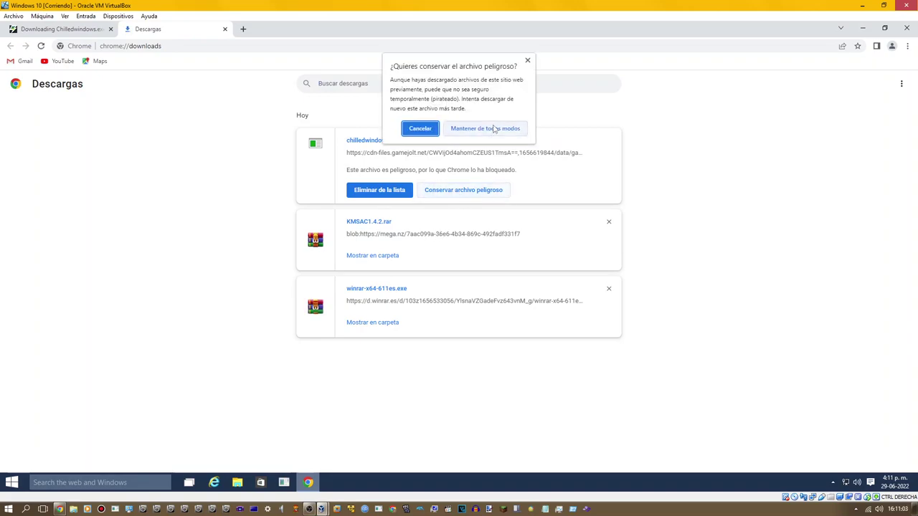
click(494, 127)
click(391, 176)
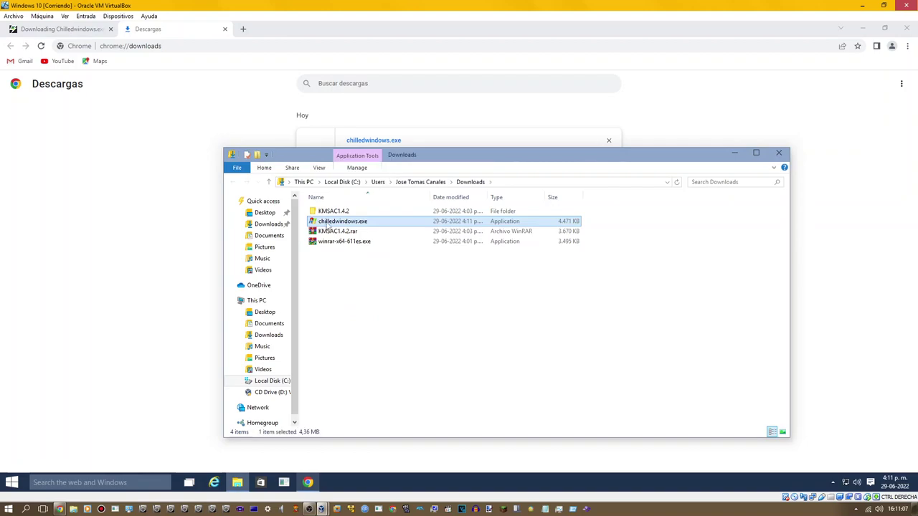
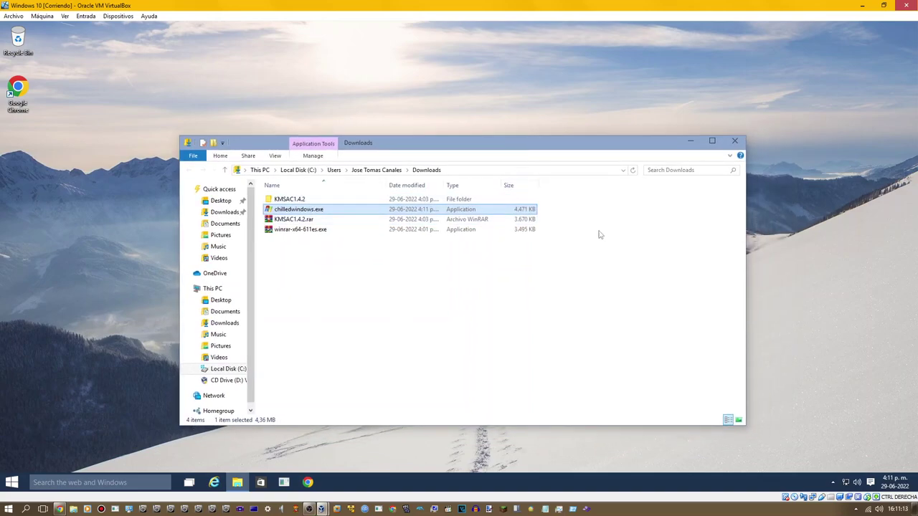
Minimize the Downloads folder window, restore it and close it to leave the desktop clear.
click(600, 234)
click(537, 212)
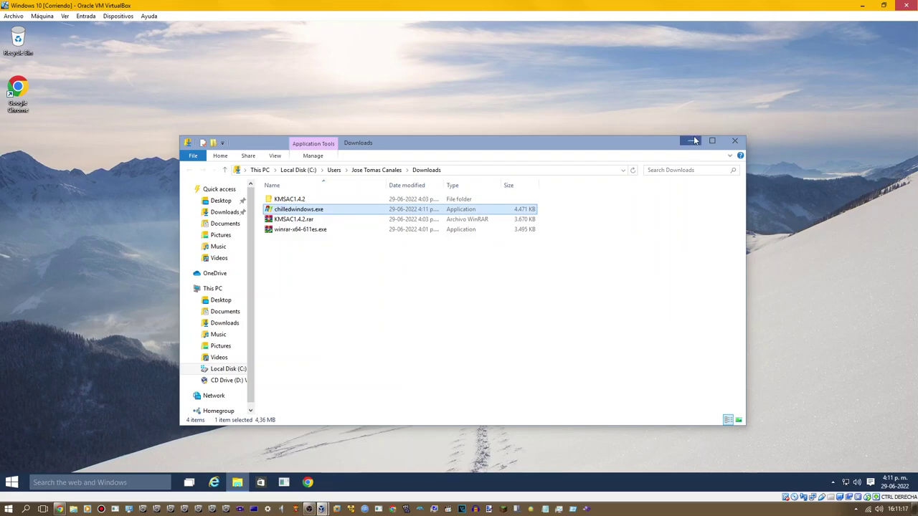
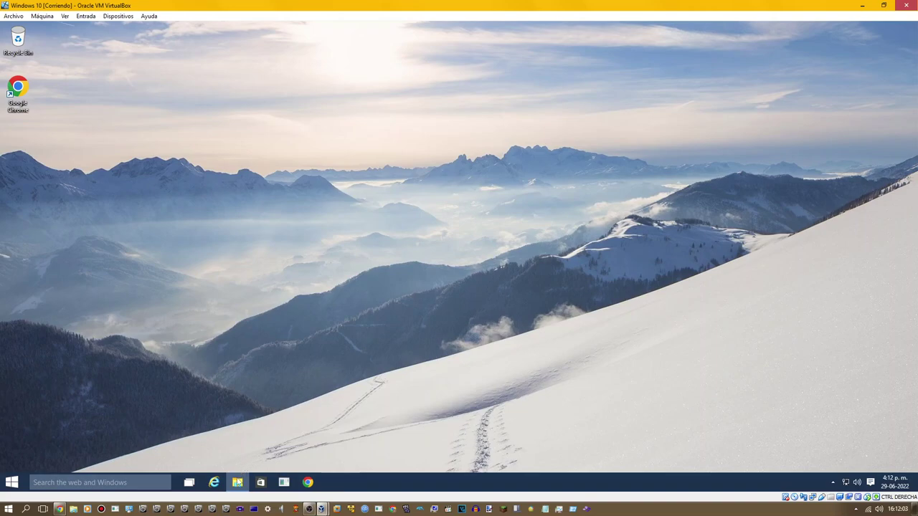
click(238, 482)
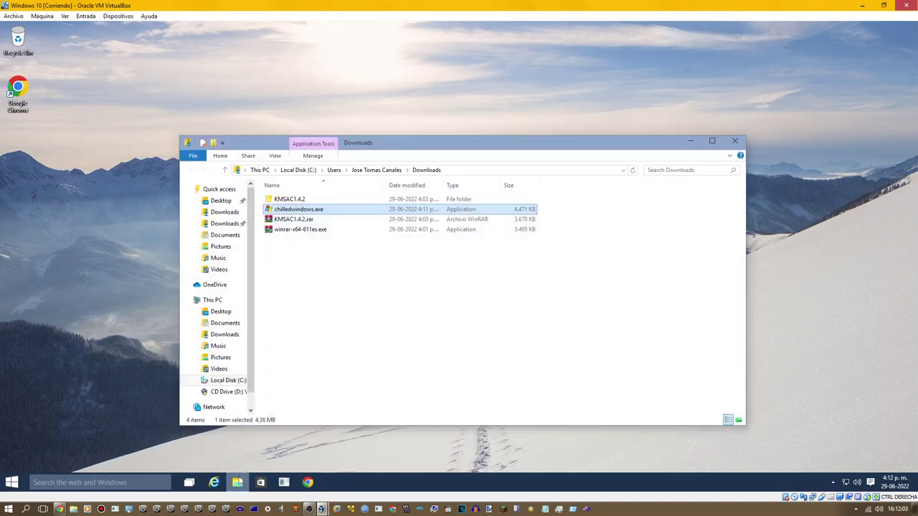
click(734, 141)
Write "Chilled Windows On Windows 10 Technical Preview" in a new Notepad document and close it without saving.
key(super+r)
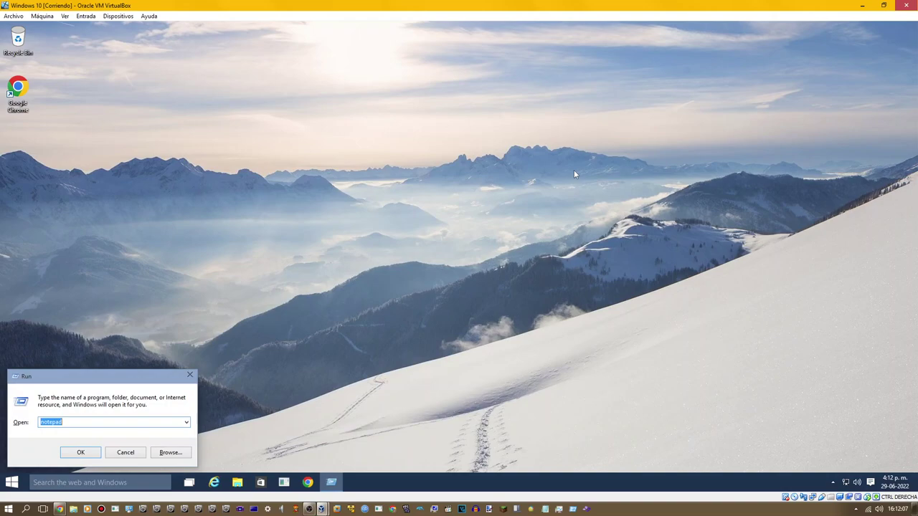
key(Return)
text(Ch)
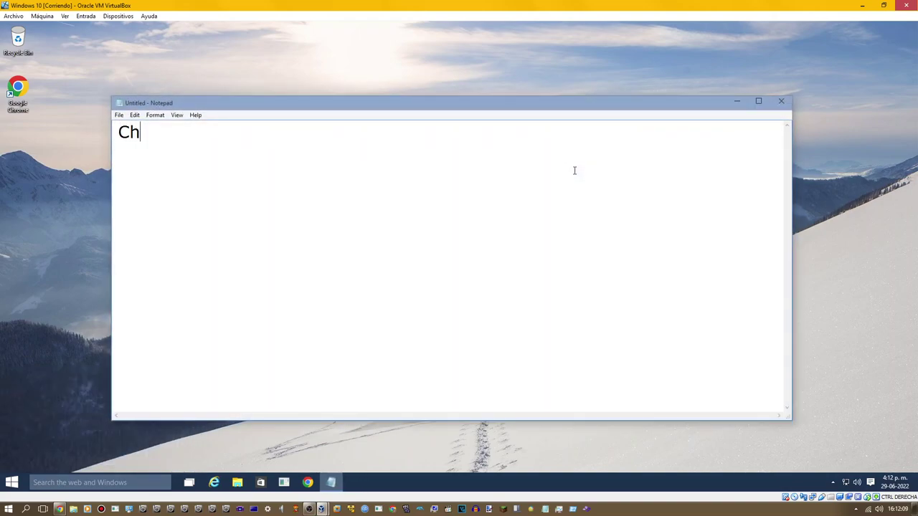
text(illed Windows )
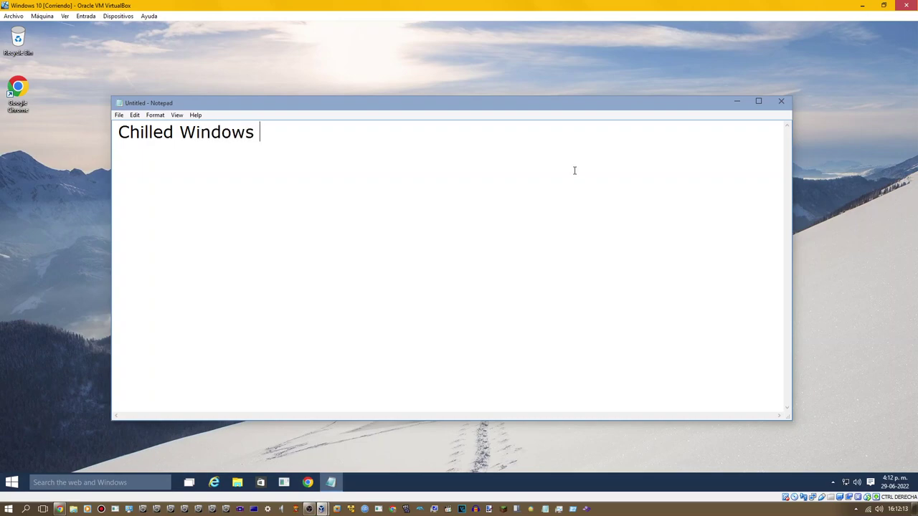
text(On w)
key(BackSpace)
text(W)
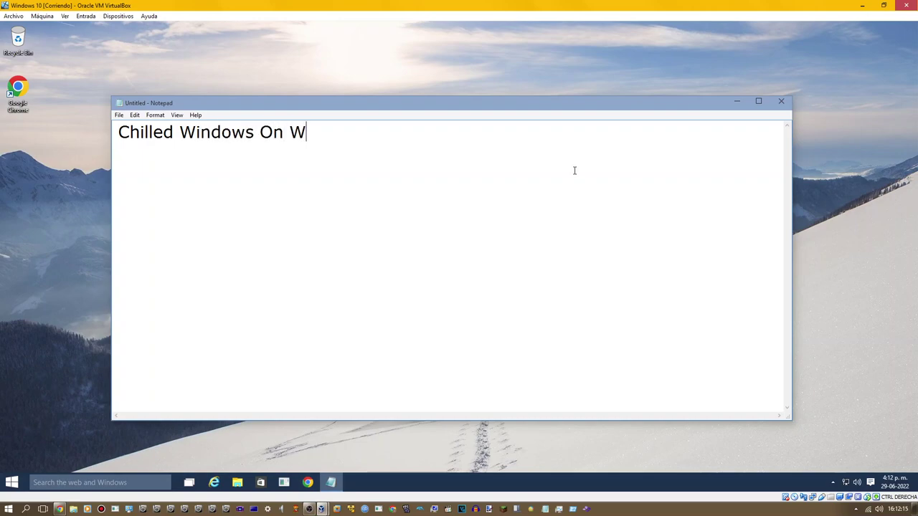
text(indows 10 )
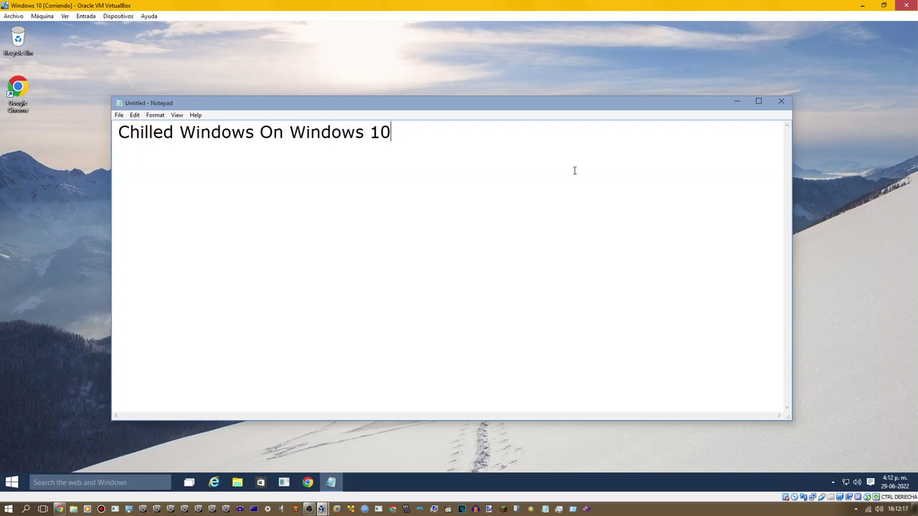
text(Technical P)
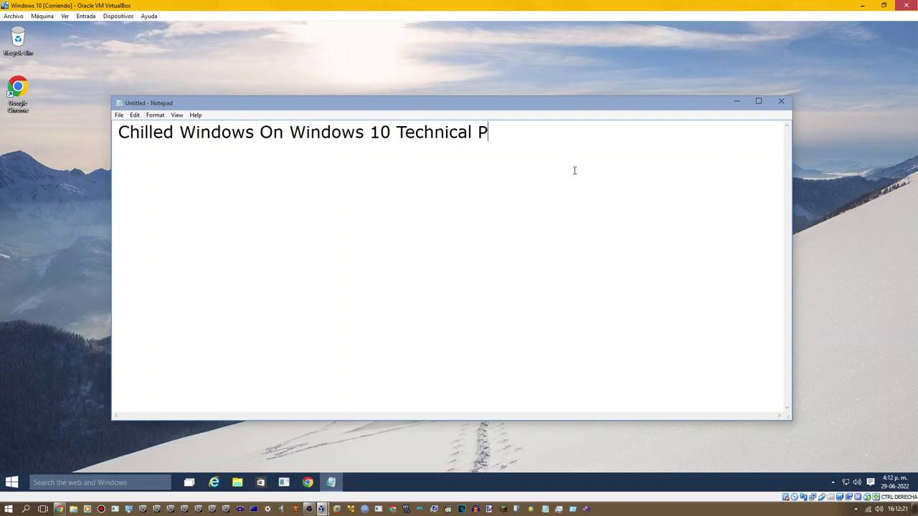
text(review)
click(781, 101)
click(476, 254)
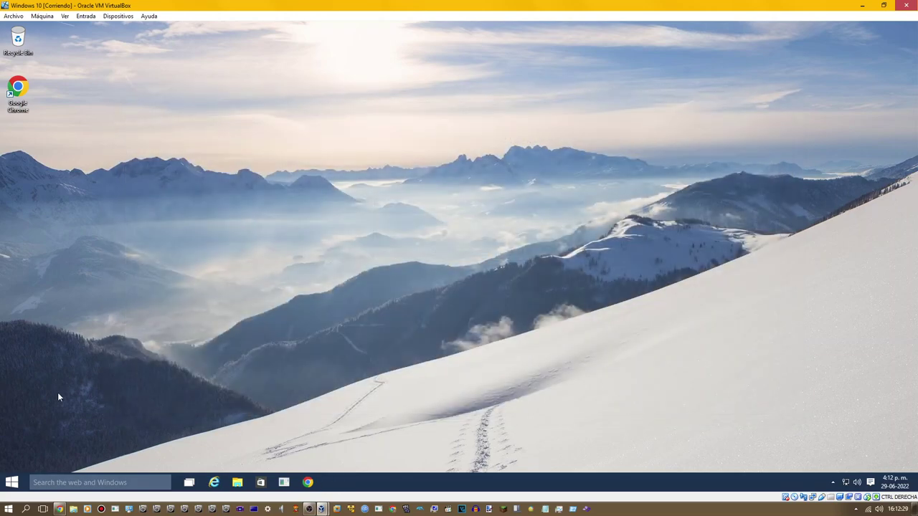
View the computer's basic system information and look through the Advanced, Hardware, System Protection and Remote sections of System Properties.
right_click(11, 482)
click(133, 332)
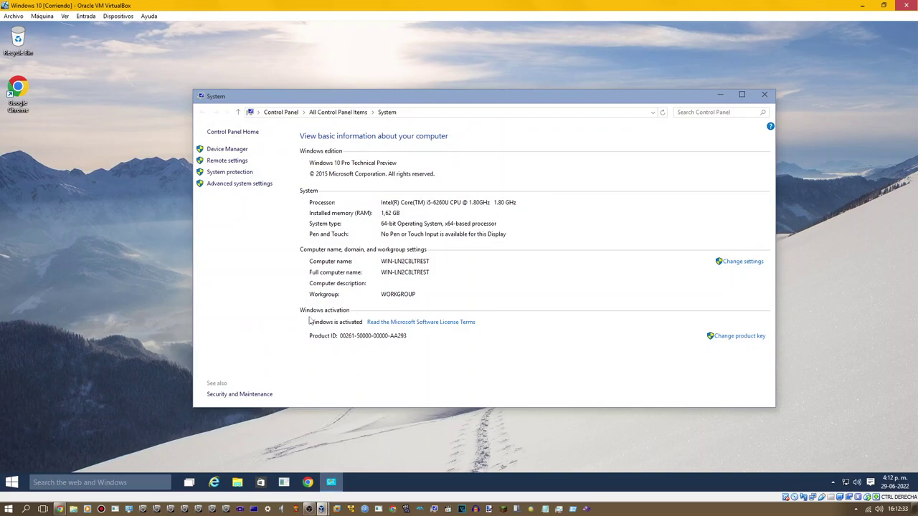
click(743, 261)
click(115, 70)
click(93, 71)
click(155, 70)
click(183, 71)
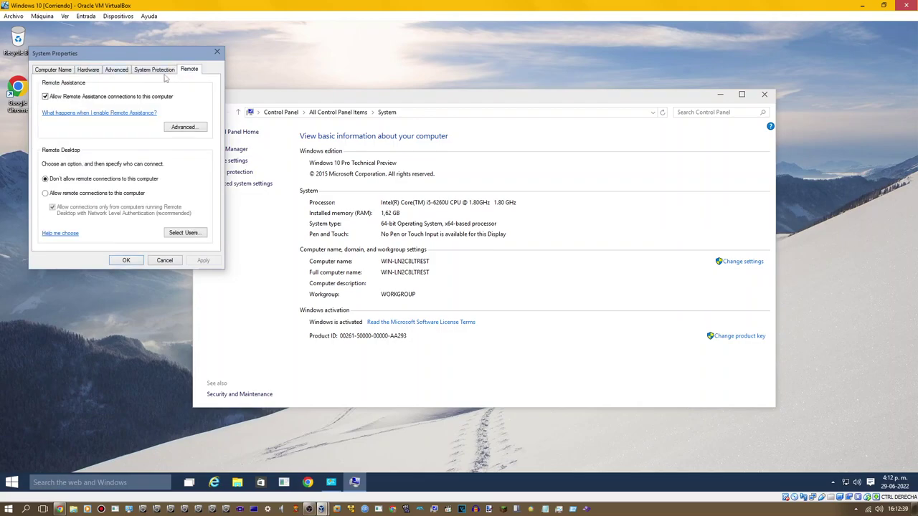
Turn on system protection for Local Disk (C:).
click(154, 70)
click(179, 214)
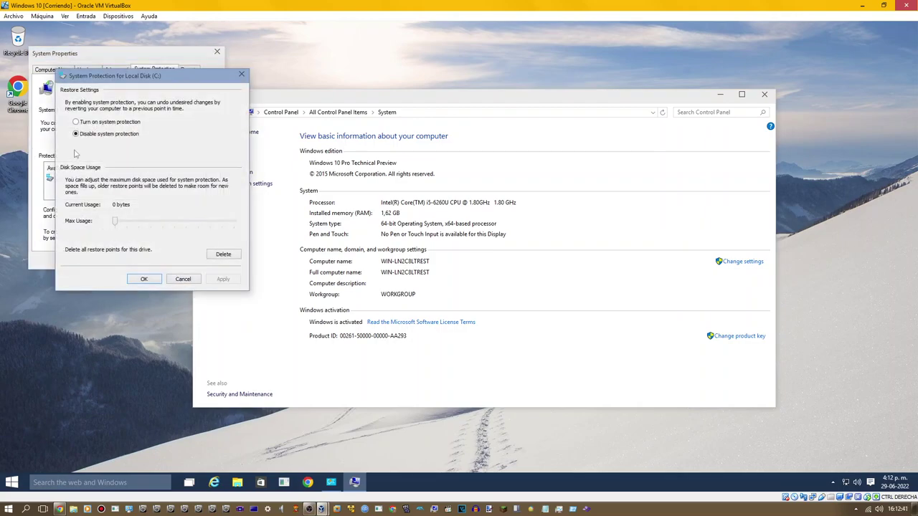
click(93, 128)
click(223, 279)
click(143, 279)
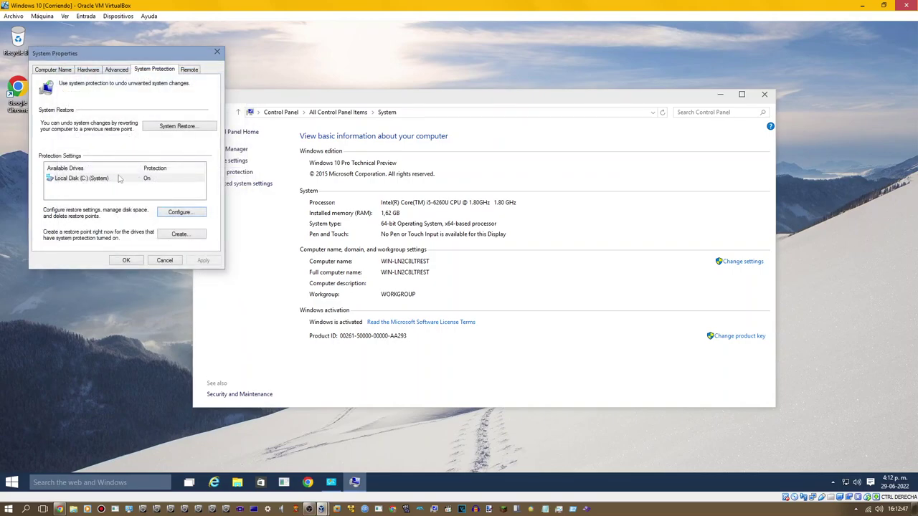
Review the visual effects in the advanced Performance Options and cancel without changing them.
click(97, 72)
click(112, 71)
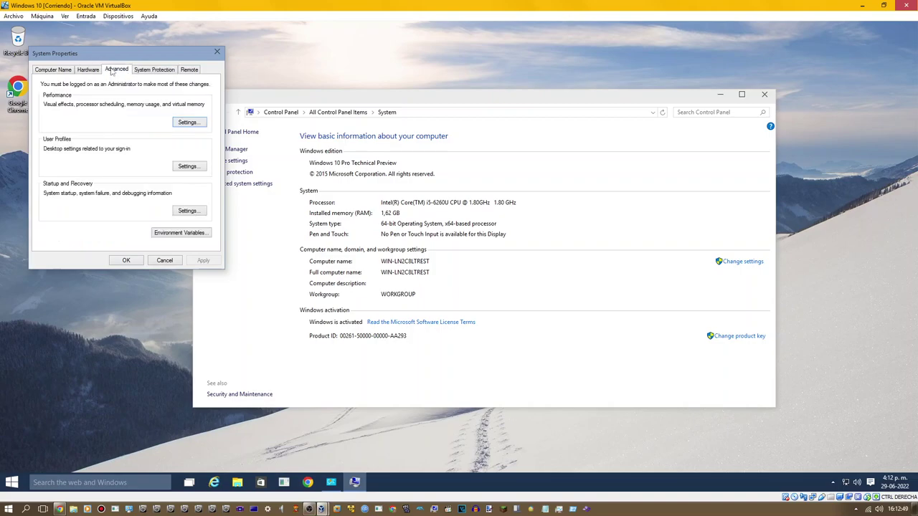
click(185, 123)
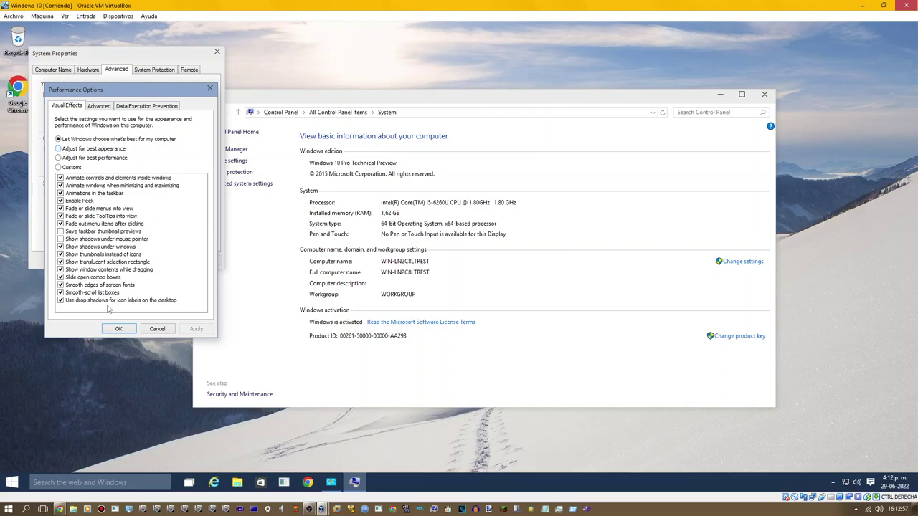
click(157, 329)
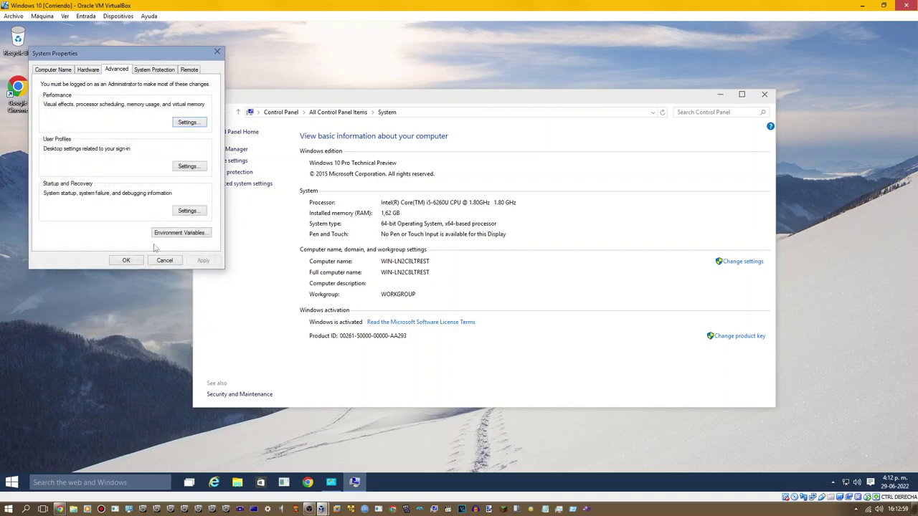
Check the User Profiles and the Startup and Recovery settings, cancelling both, and dismiss System Properties.
click(185, 167)
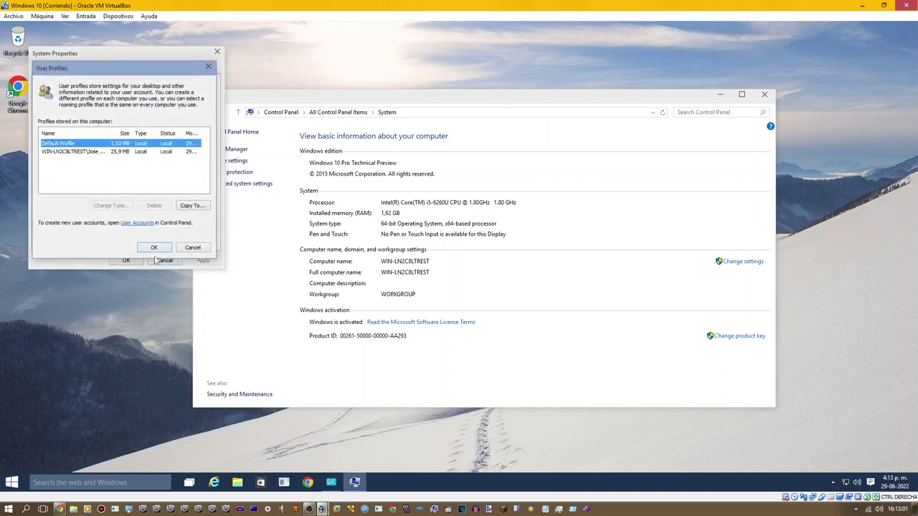
click(195, 249)
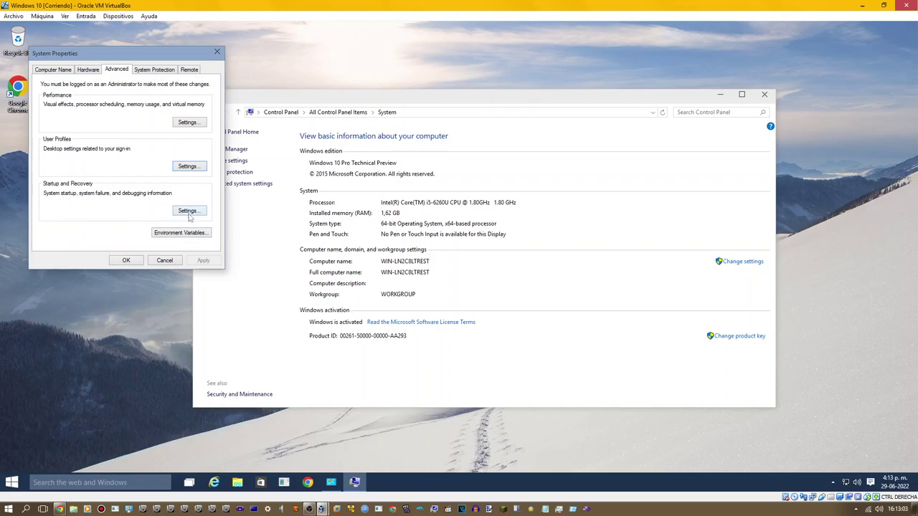
click(191, 213)
click(190, 286)
click(168, 262)
Go to the full Control Panel item list and try to add features to Windows 10 Technical Preview.
click(224, 137)
scroll(260, 226, down, 1)
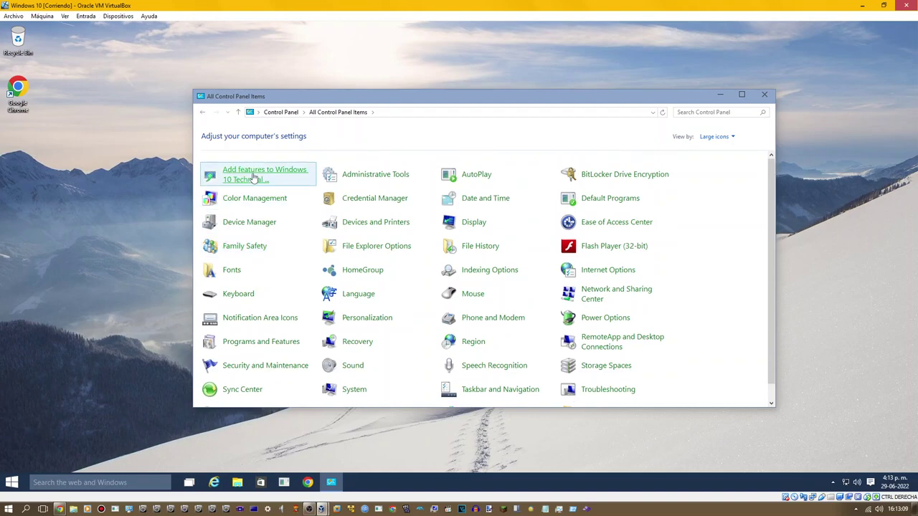
click(253, 176)
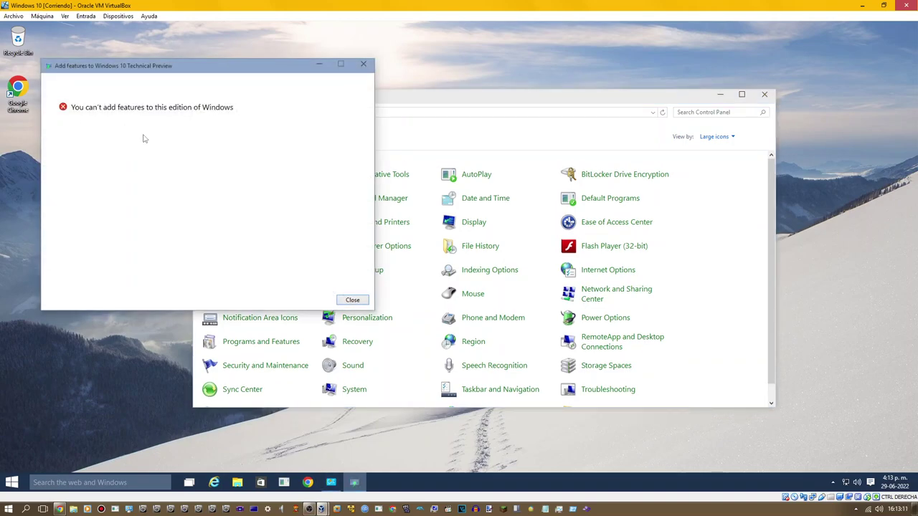
click(352, 299)
Check the language options for Spanish (Chile) and return to the full list of Control Panel items.
scroll(368, 302, down, 1)
scroll(368, 302, up, 1)
scroll(402, 311, down, 1)
scroll(411, 313, up, 1)
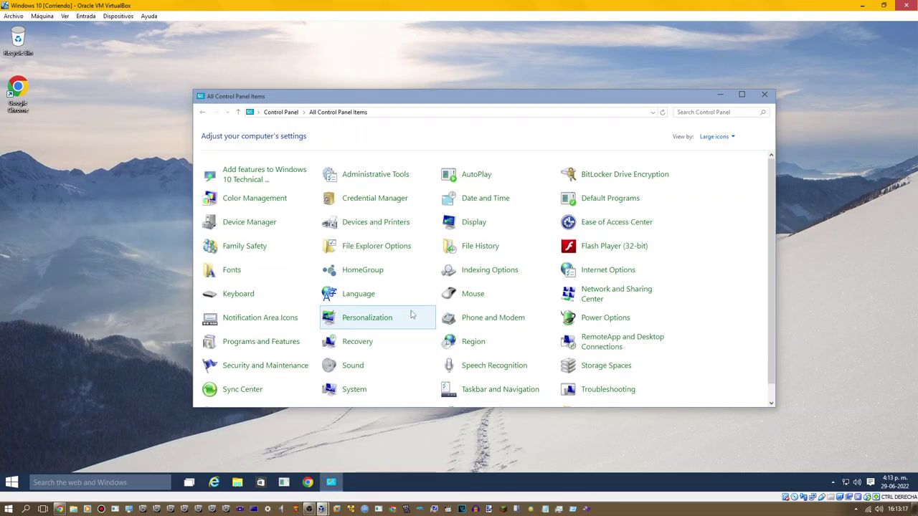
click(371, 300)
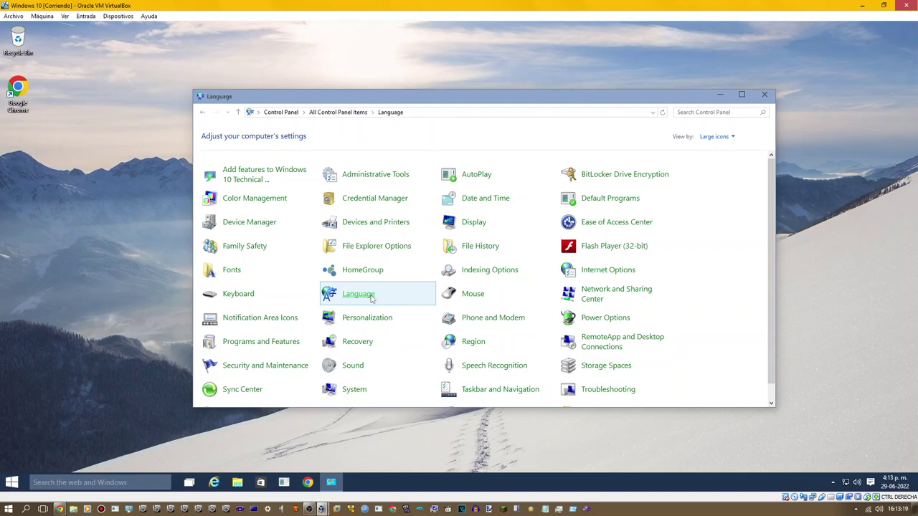
click(738, 199)
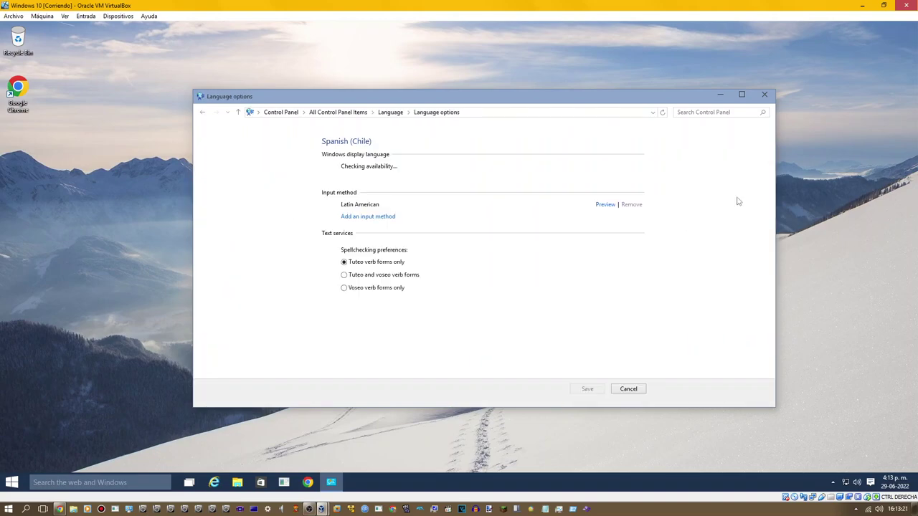
click(204, 112)
click(203, 113)
Switch the Control Panel view to Category.
scroll(416, 244, down, 1)
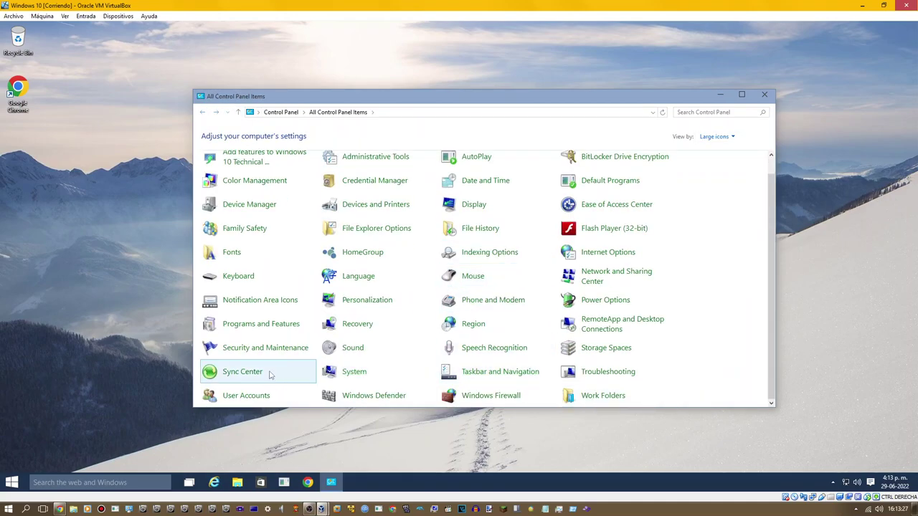
scroll(269, 373, up, 1)
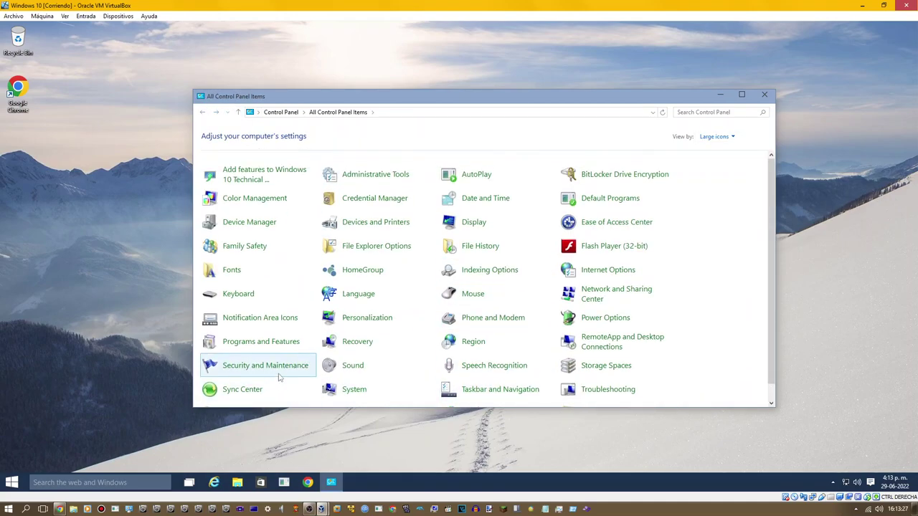
click(715, 136)
click(721, 147)
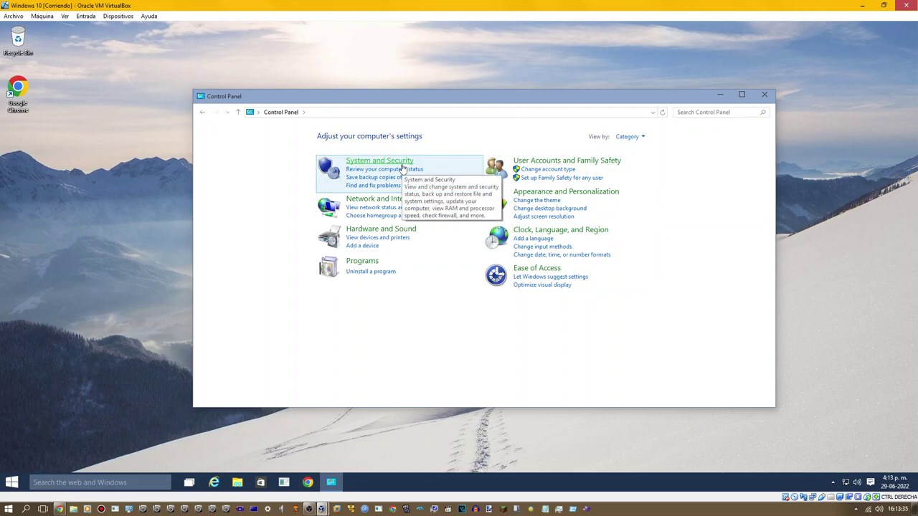
Uninstall Microsoft OneDrive from the list of installed programs, minimizing and restoring Programs and Features to refresh the list.
click(365, 273)
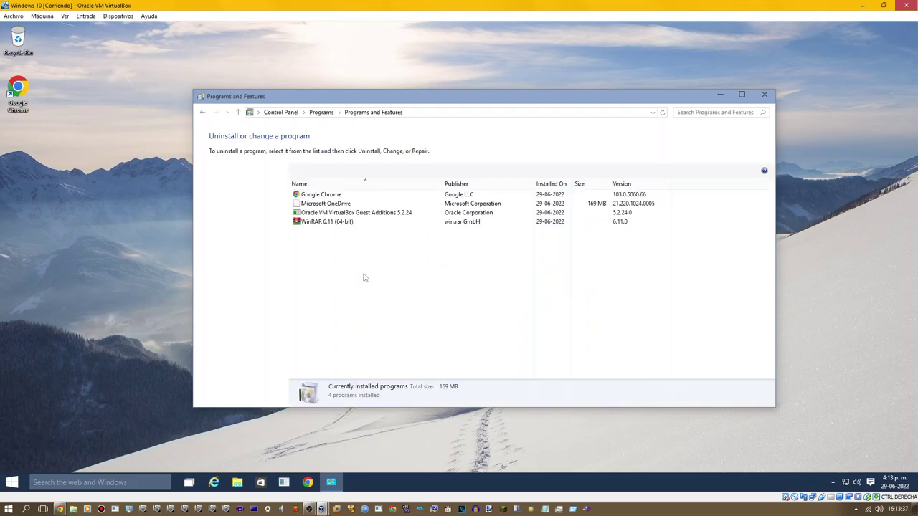
click(332, 205)
double_click(332, 206)
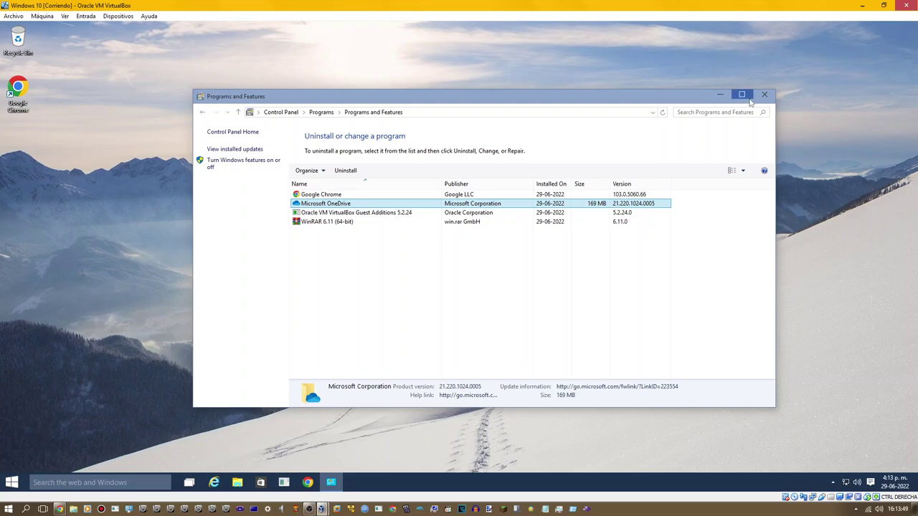
click(720, 94)
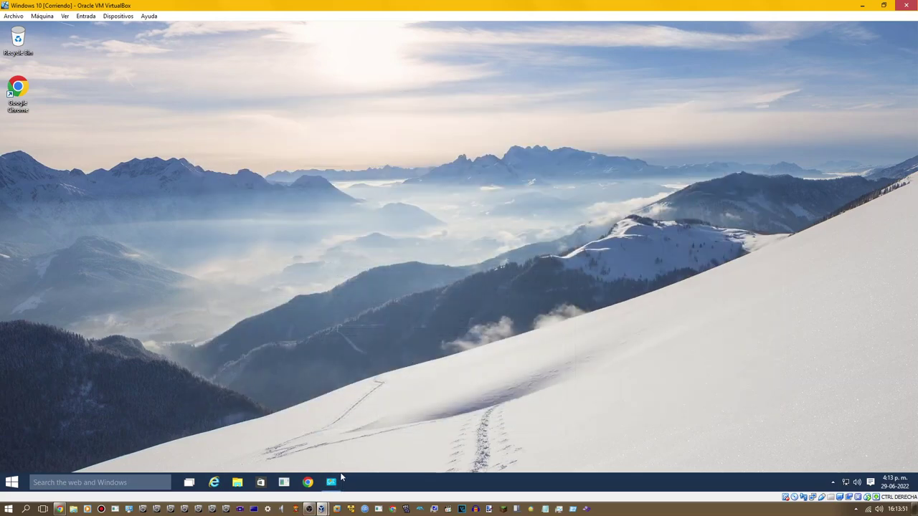
click(338, 480)
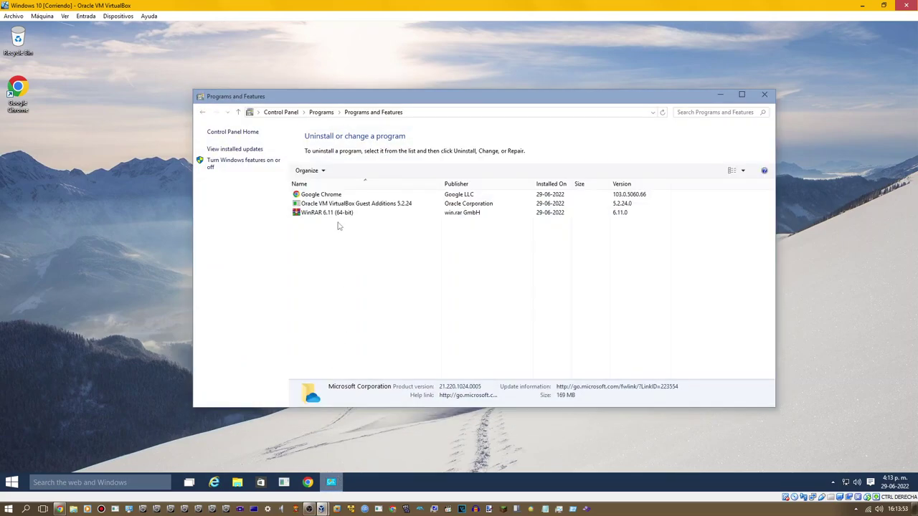
Check the folders and drives under This PC in File Explorer, and close its window.
click(238, 482)
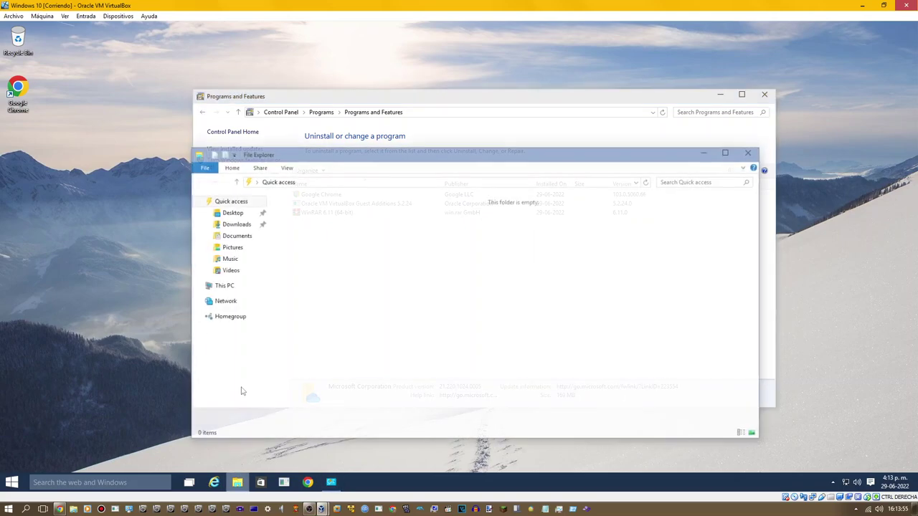
click(223, 286)
click(343, 292)
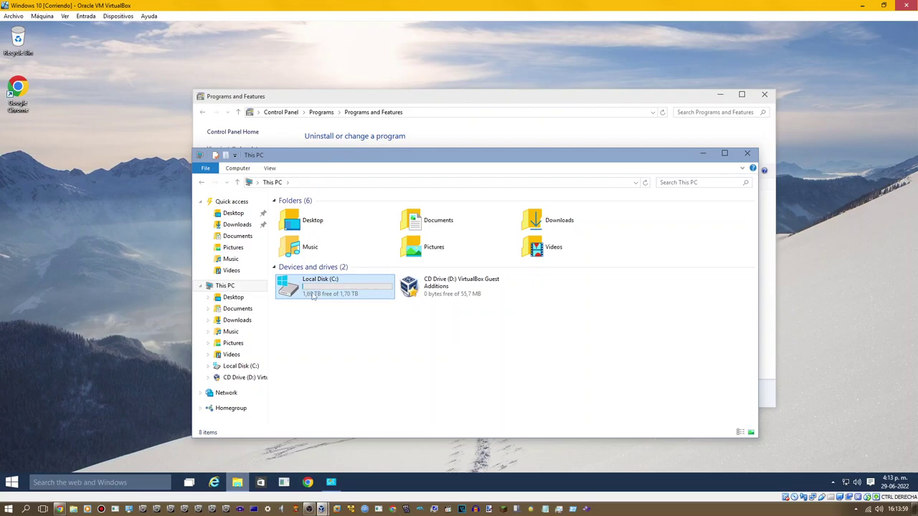
click(747, 153)
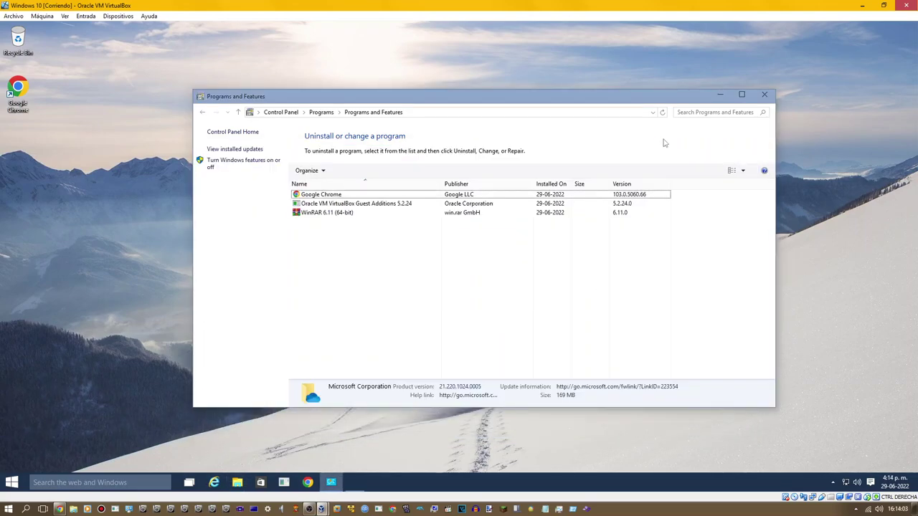
Write the note "We Got Deleted OneDrive" in a new Notepad document, correcting the spelling of "Deleted".
key(super+r)
key(Return)
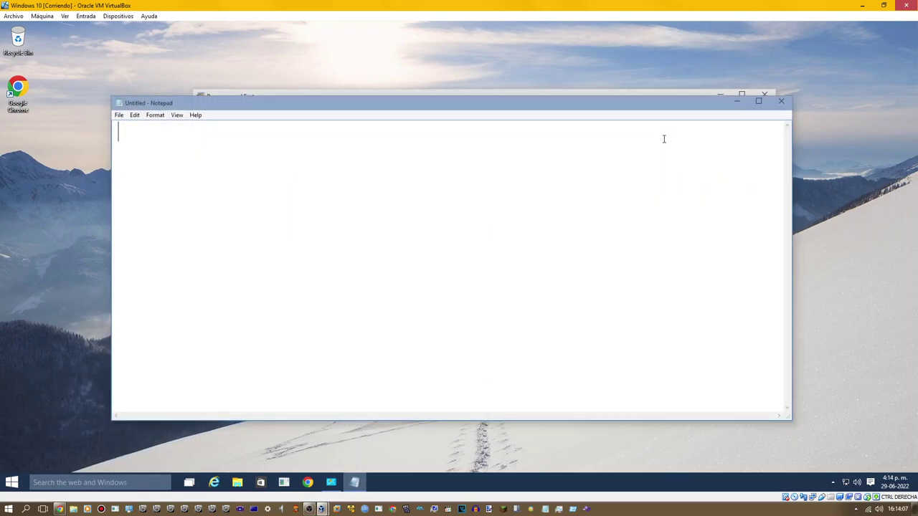
text(We Got )
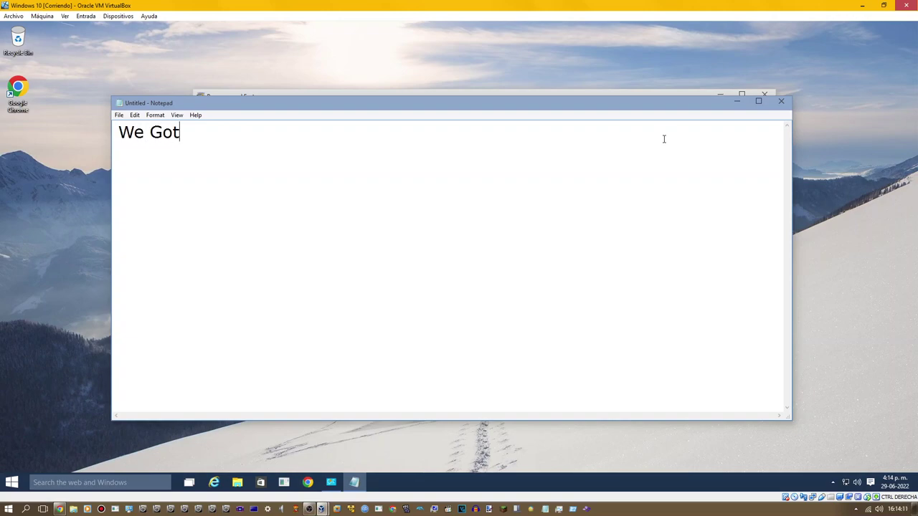
text(Delec)
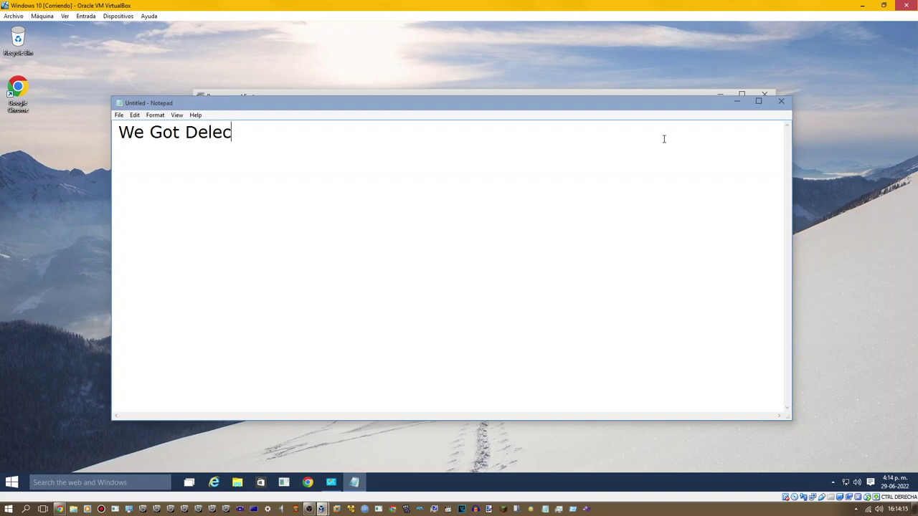
text(ted OneDrive)
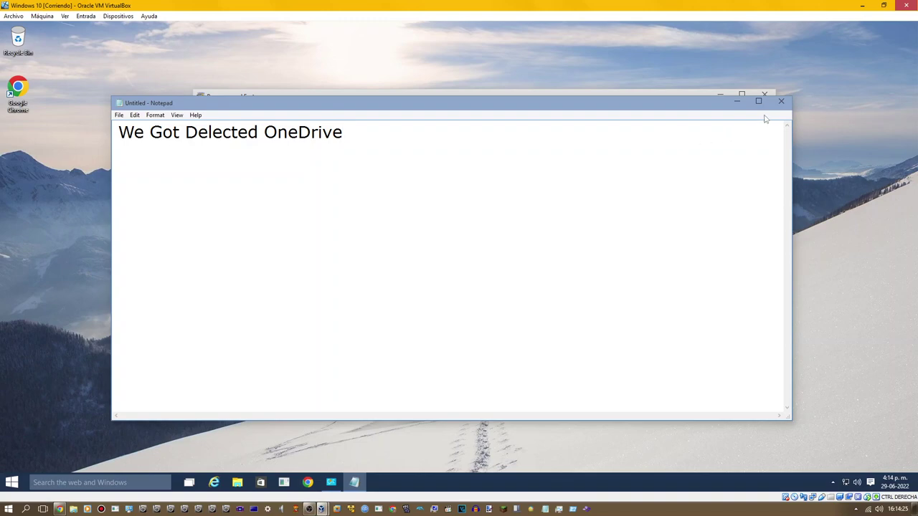
key(Left)
key(Left)
key(Left)
key(Left)
key(BackSpace)
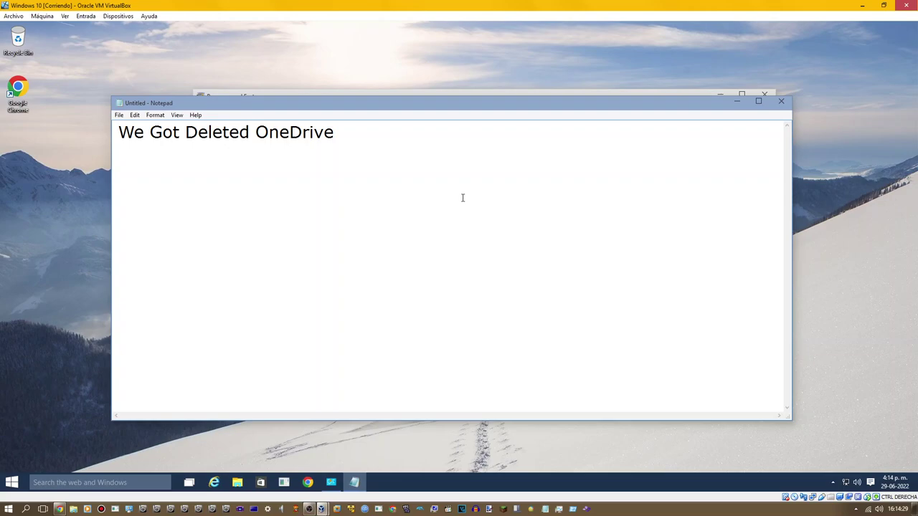
Close the Notepad note without saving it, and close Programs and Features.
key(Right)
key(Right)
key(Right)
key(Right)
key(Right)
key(Right)
key(Right)
key(Right)
key(Right)
click(781, 101)
click(478, 252)
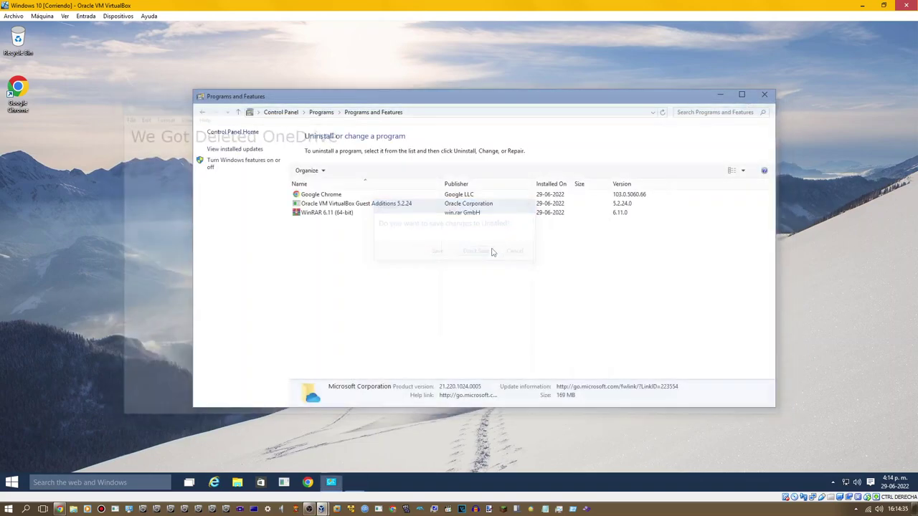
drag(604, 102, 589, 104)
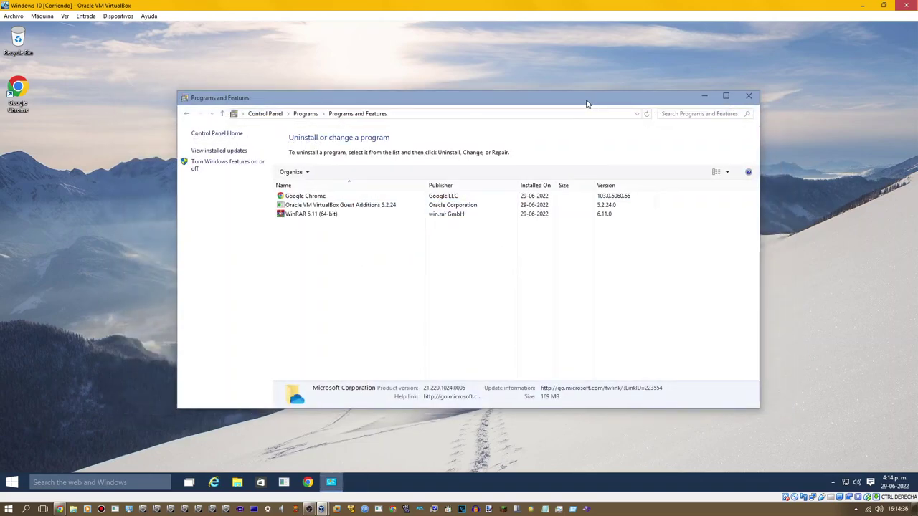
click(743, 97)
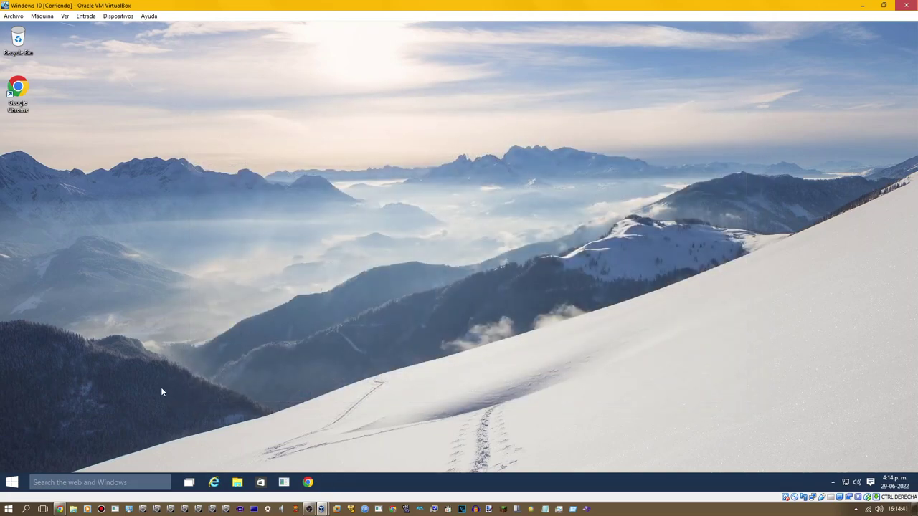
Open the Command Prompt from the Windows System group in the full apps list.
click(9, 482)
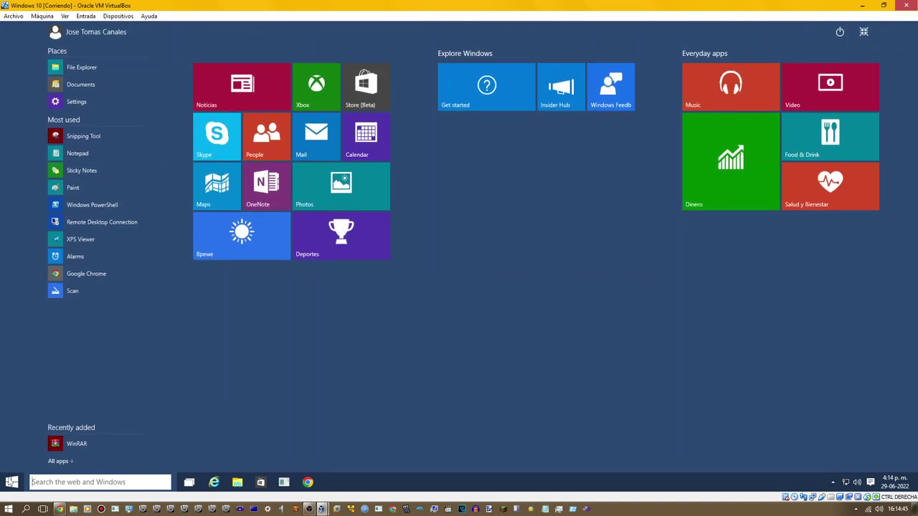
click(59, 461)
scroll(89, 282, down, 10)
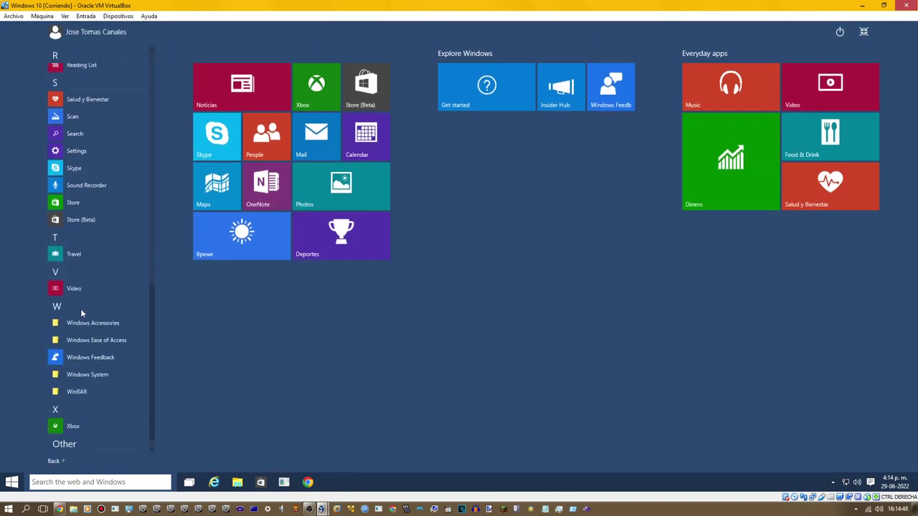
click(75, 378)
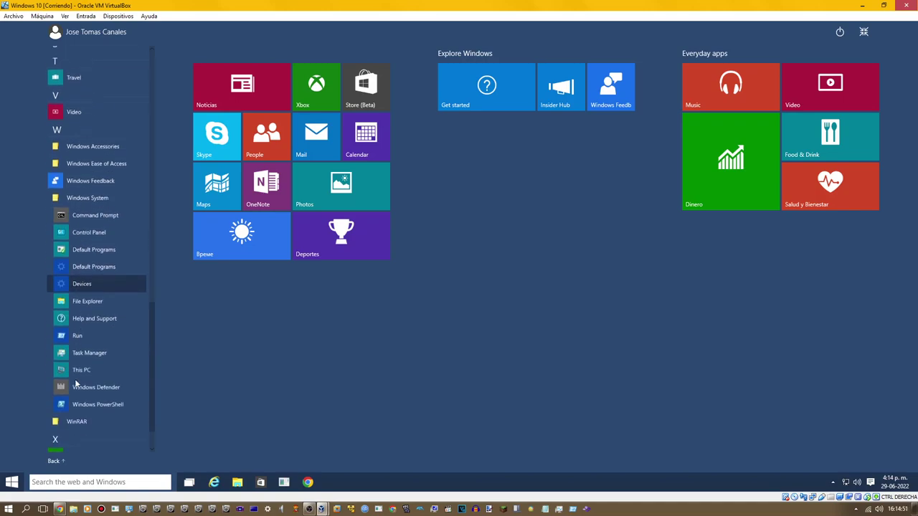
click(79, 213)
Reposition and resize the Command Prompt window, and test maximizing and restoring it.
drag(249, 85, 410, 170)
drag(682, 333, 741, 442)
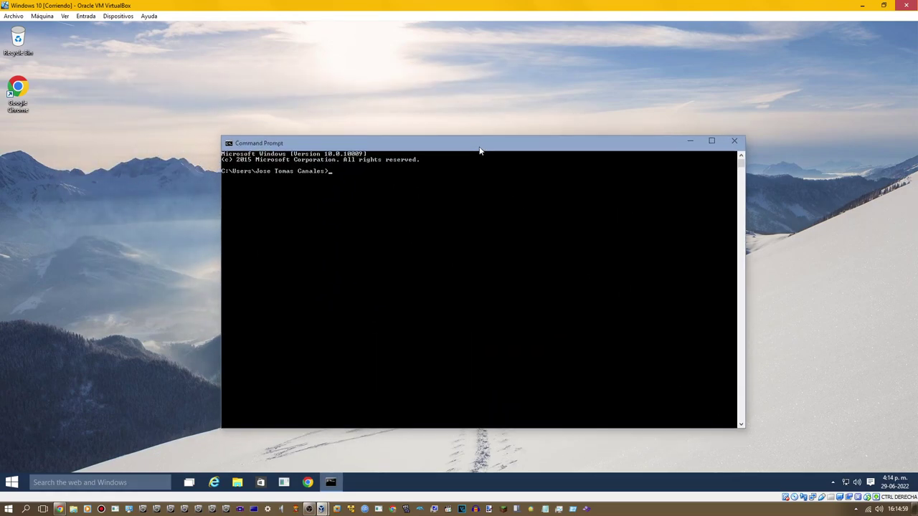
double_click(476, 154)
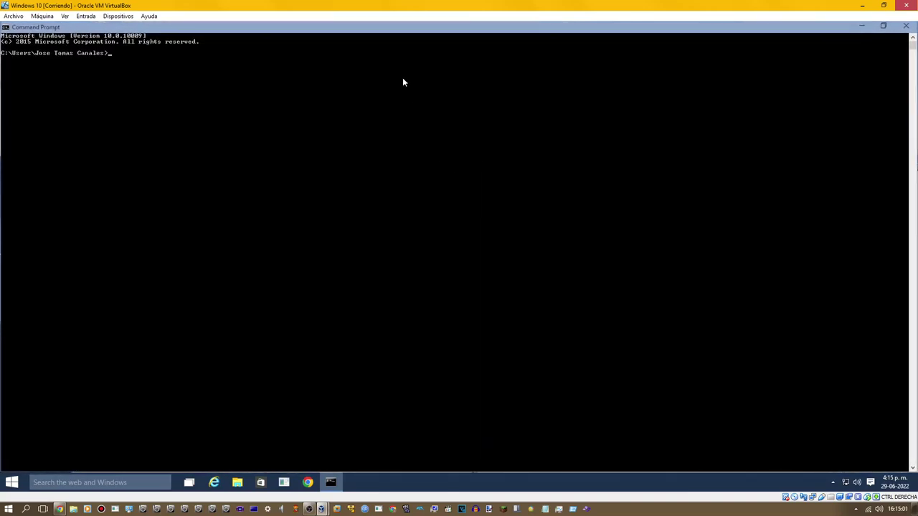
double_click(388, 34)
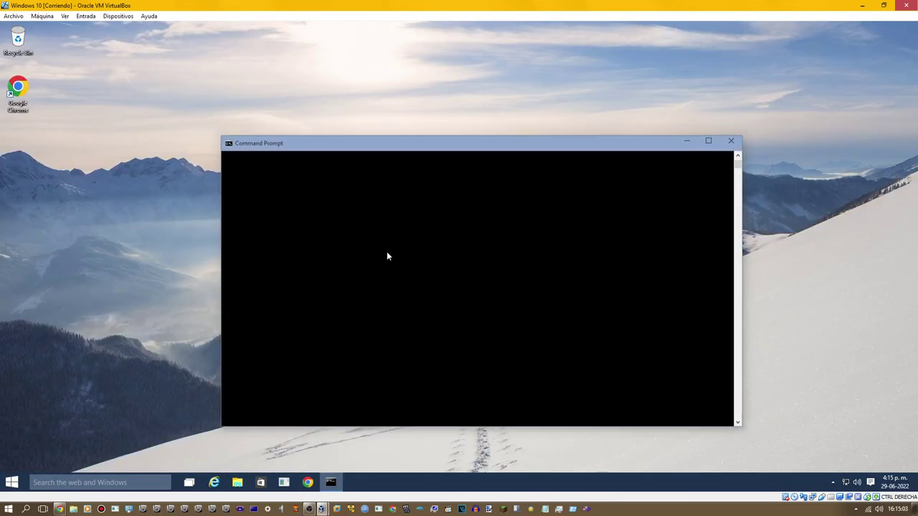
mouse_move(404, 149)
mouse_down()
mouse_move(388, 149)
mouse_move(420, 150)
mouse_move(404, 154)
mouse_up()
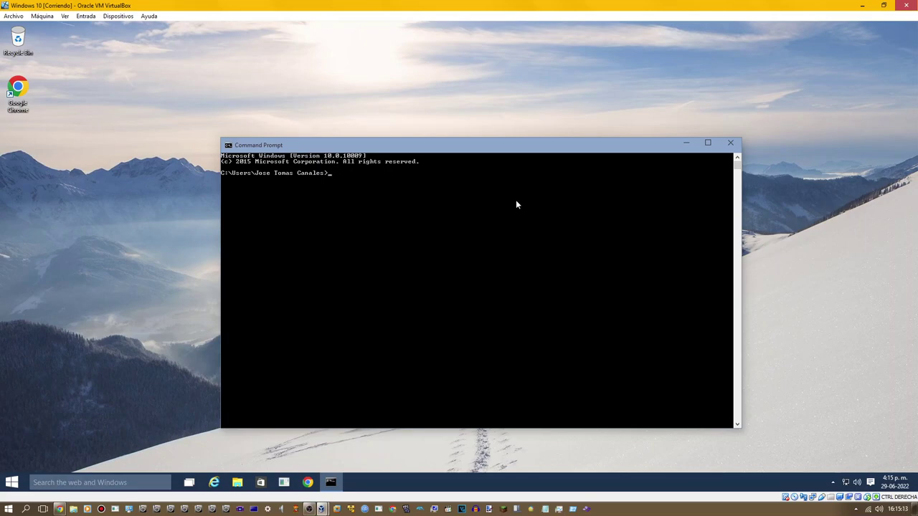
Run the ver, winver and local commands, and close the Command Prompt.
key(Return)
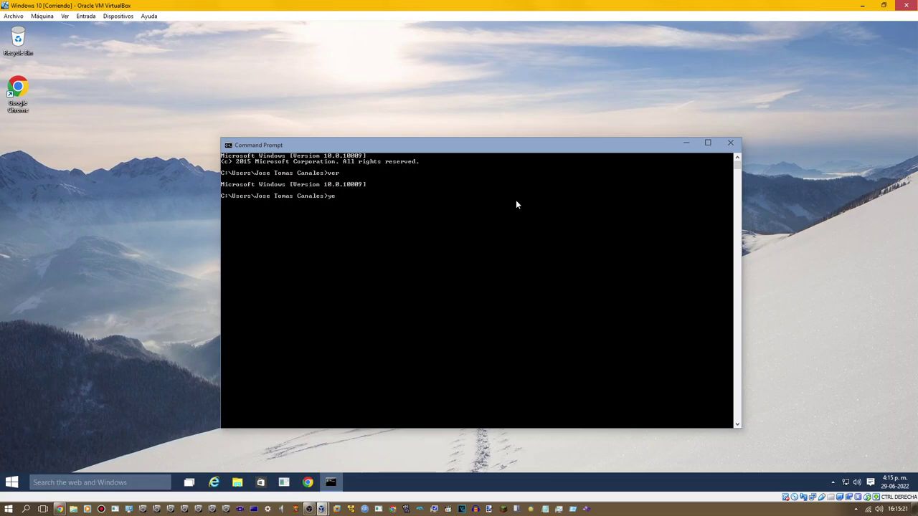
key(BackSpace)
key(BackSpace)
key(BackSpace)
text(winver)
key(Return)
key(Return)
text(l)
key(Return)
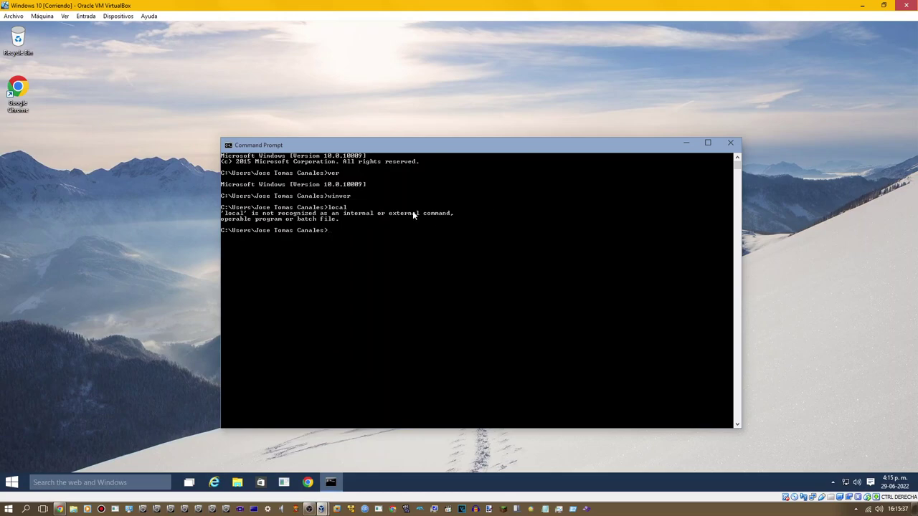
text(ops)
click(732, 143)
right_click(304, 307)
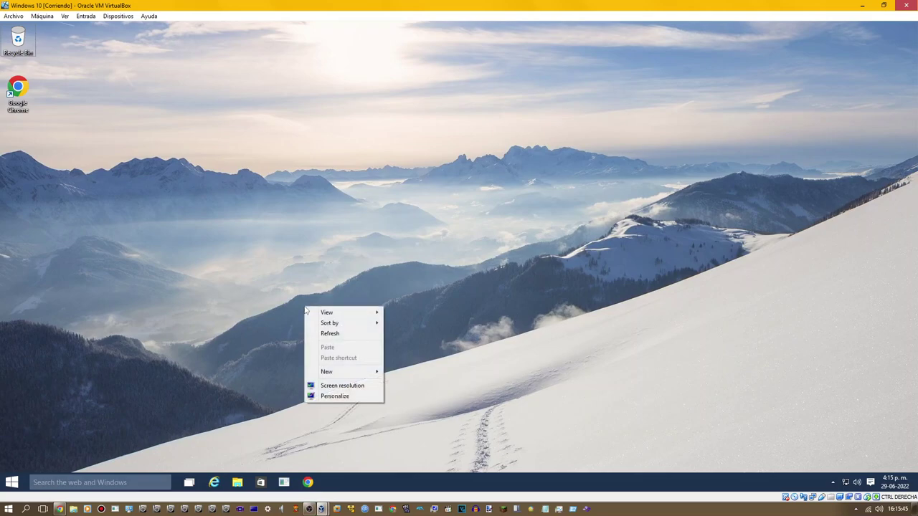
click(306, 408)
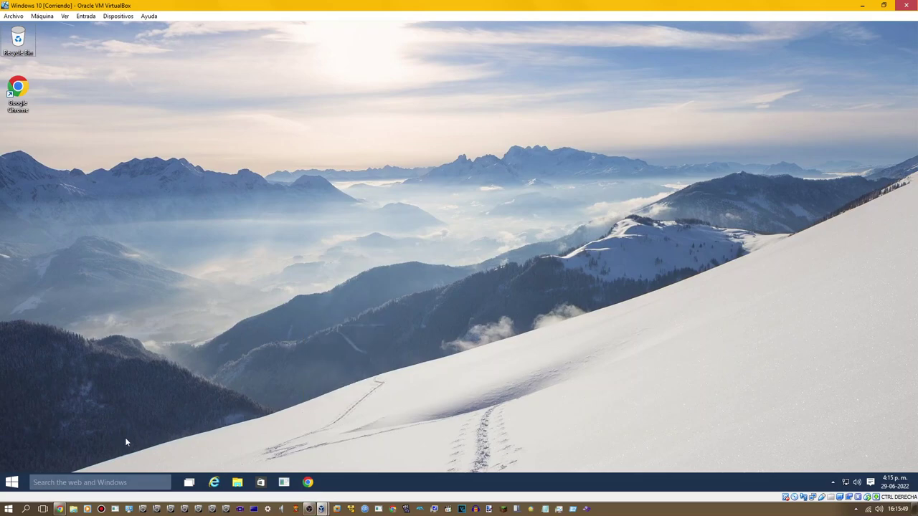
Open Control Panel from the Windows System group in the apps list and set its view to Category.
click(11, 482)
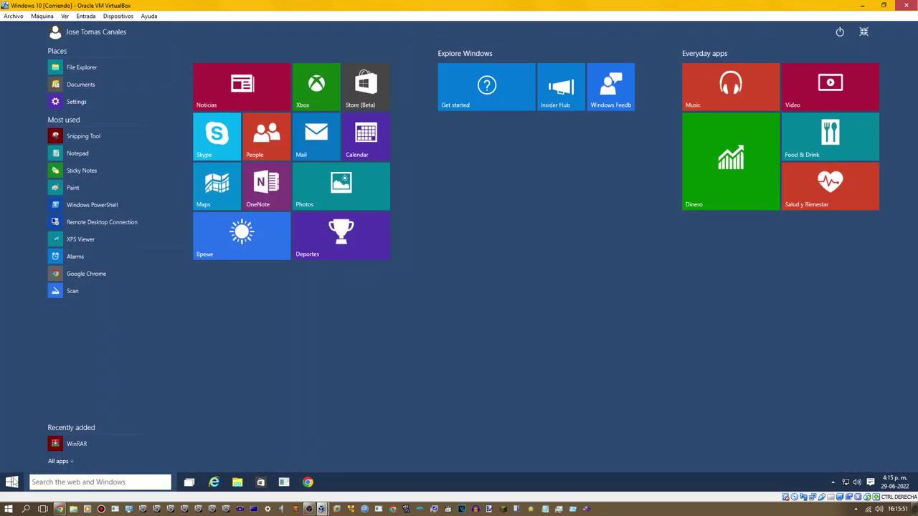
click(60, 462)
scroll(91, 403, down, 10)
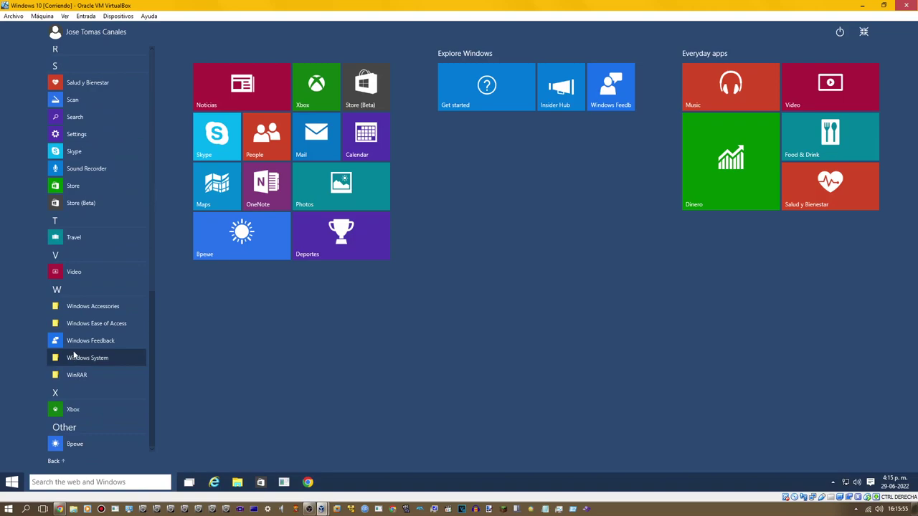
click(74, 358)
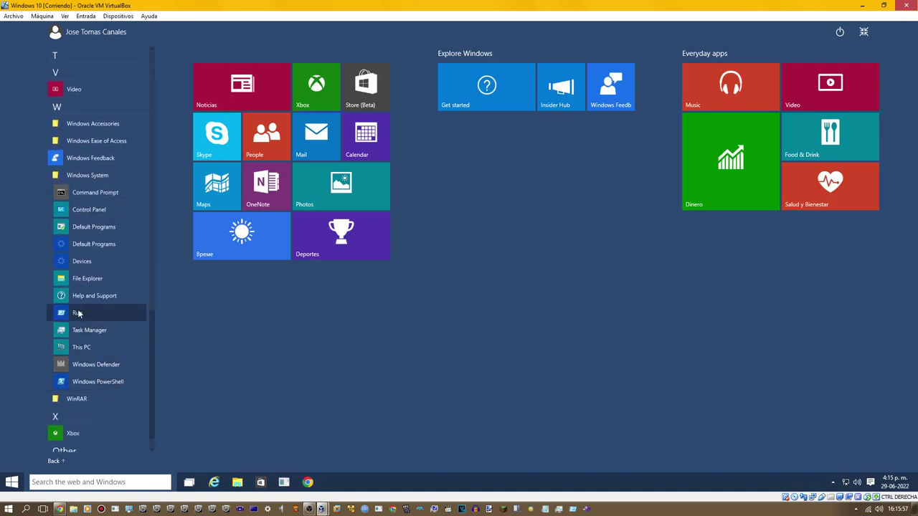
click(89, 209)
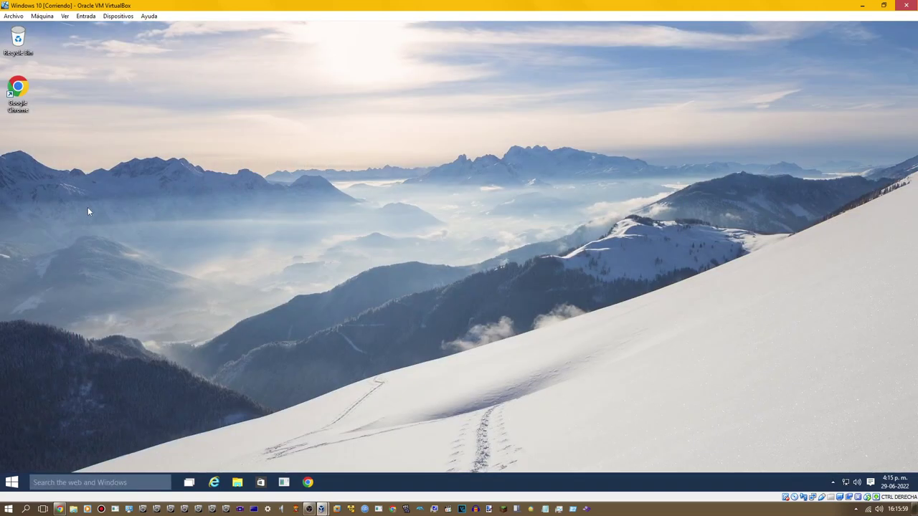
click(622, 151)
click(616, 163)
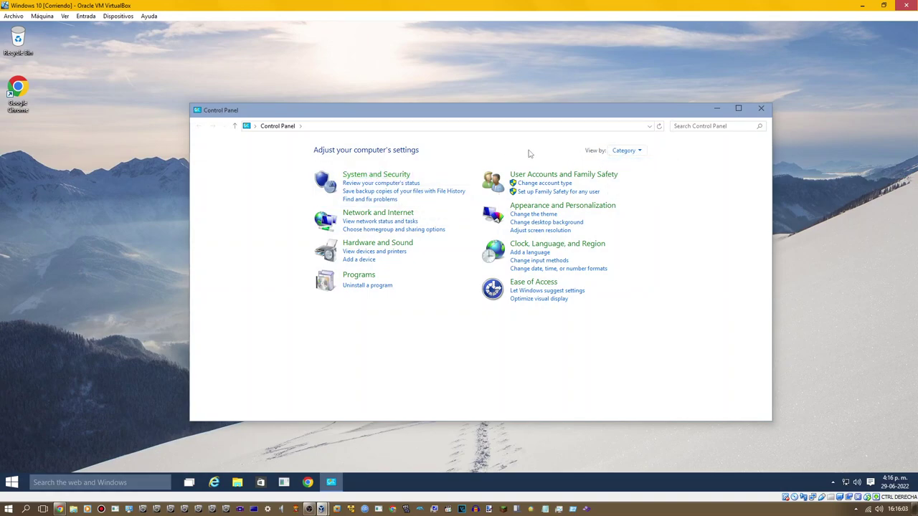
Write the note "I Going Deleted Internet Explorer" in a new Notepad document.
key(super+r)
text(notepad)
key(Return)
text(I )
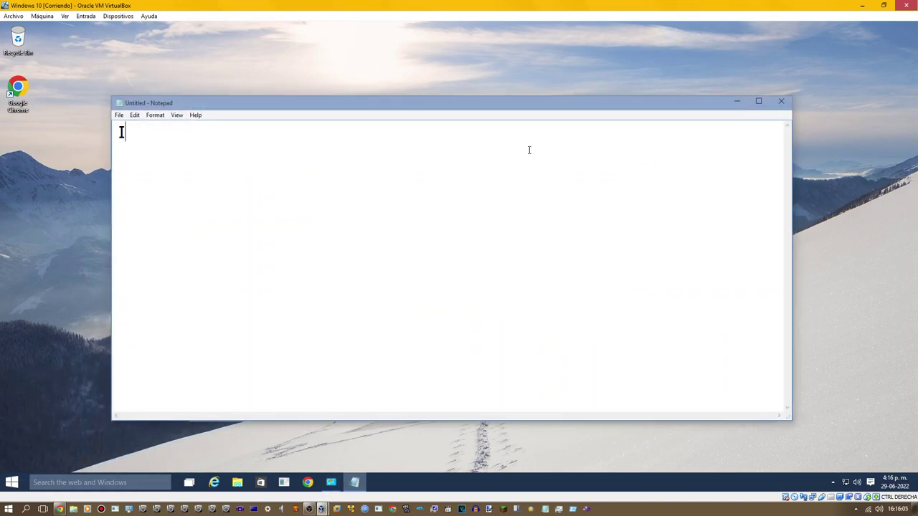
text(Going Deled)
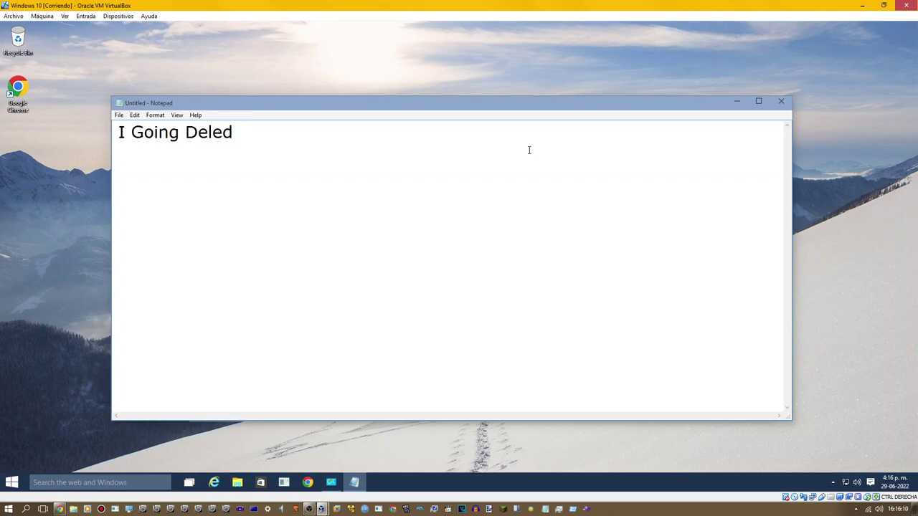
key(BackSpace)
text(ted int)
key(BackSpace)
key(BackSpace)
key(BackSpace)
text(Interne)
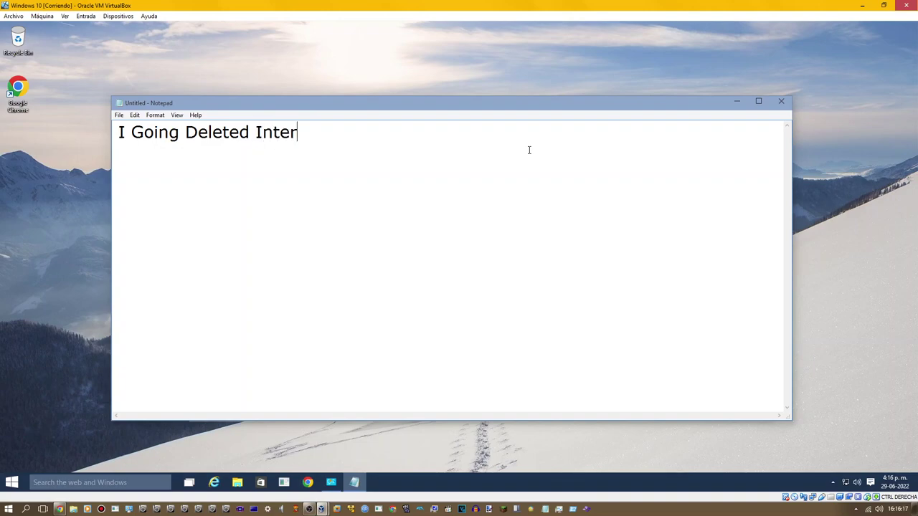
text(t Ex)
text(plorer)
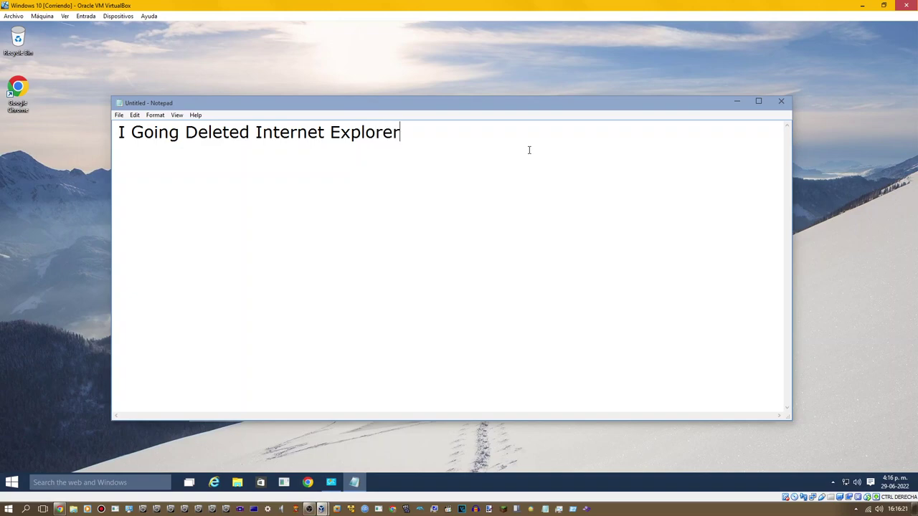
Extend the note's text with "Becuase Got Retired" and close Notepad without saving.
text( Becuased)
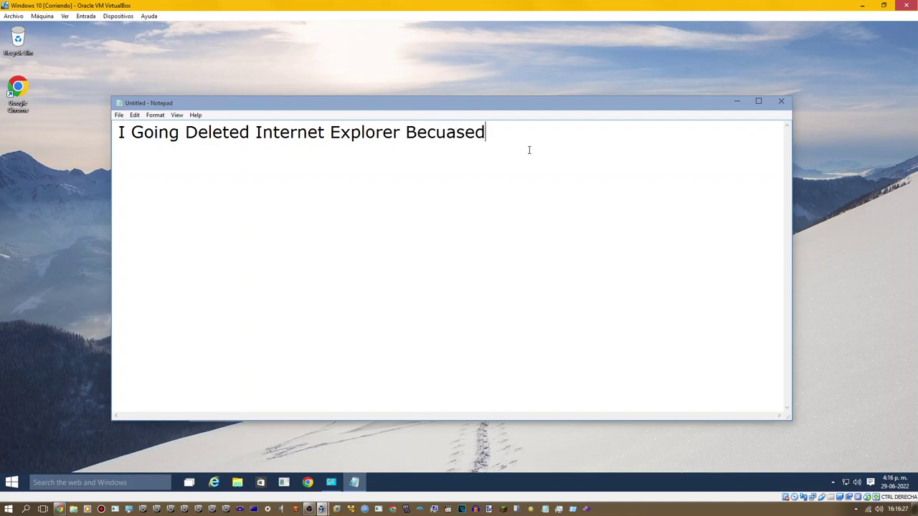
key(BackSpace)
text(Got Retired)
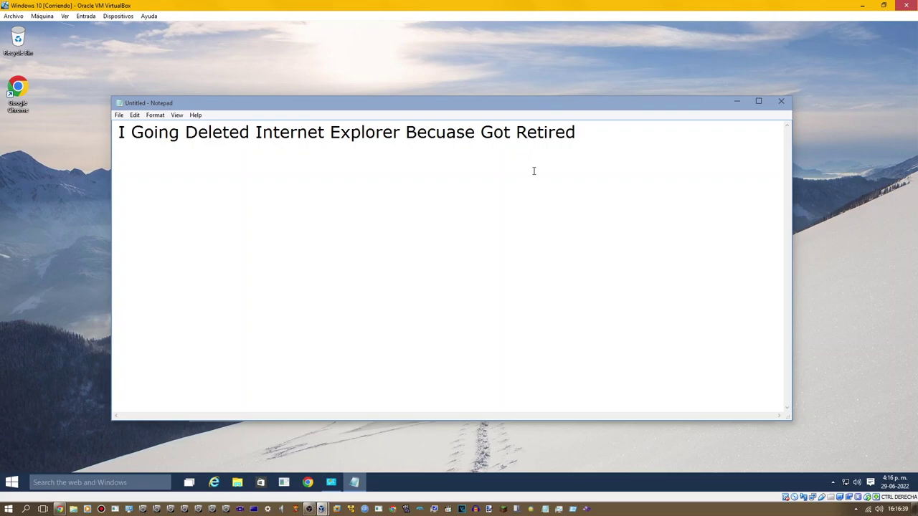
click(781, 102)
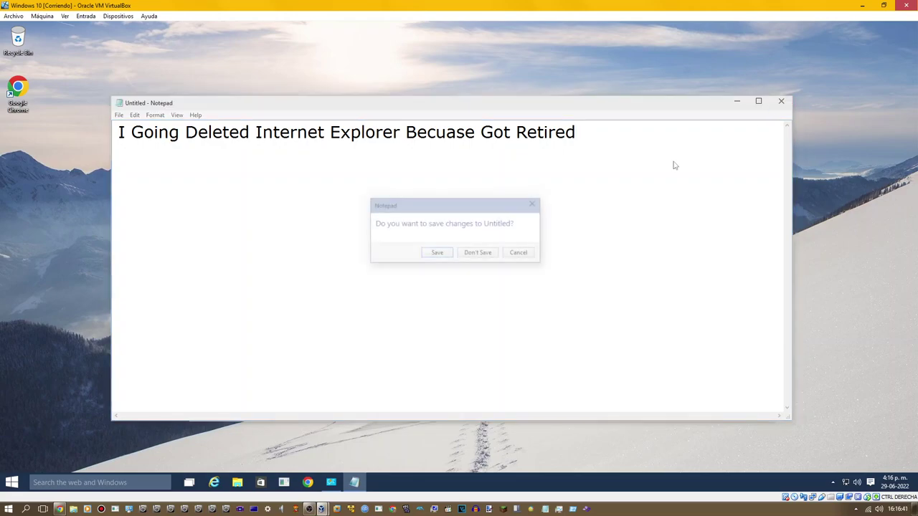
click(478, 253)
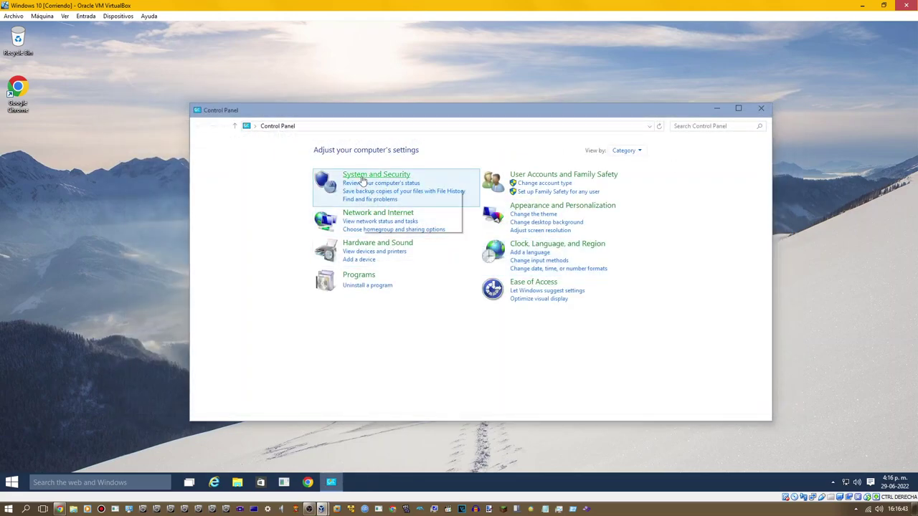
Open Windows Features from the program uninstall page and turn off Internet Explorer 11, accepting the warning.
click(374, 285)
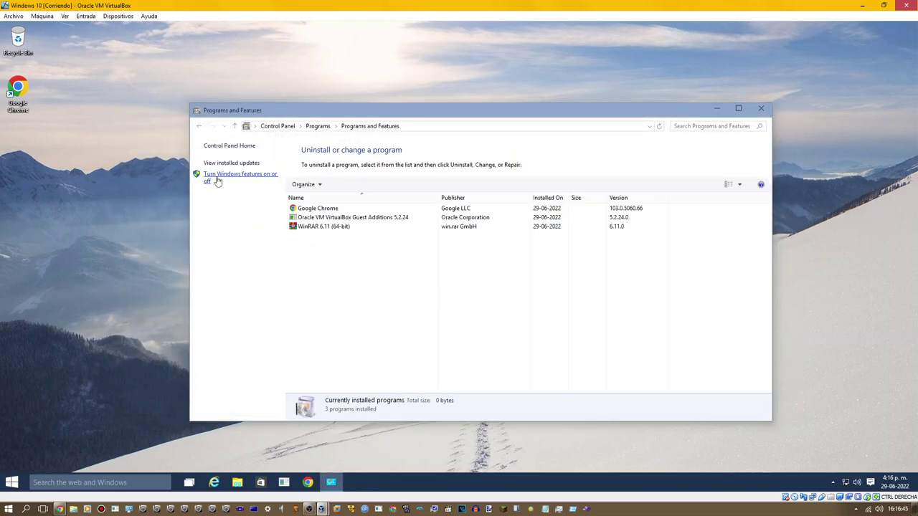
click(222, 178)
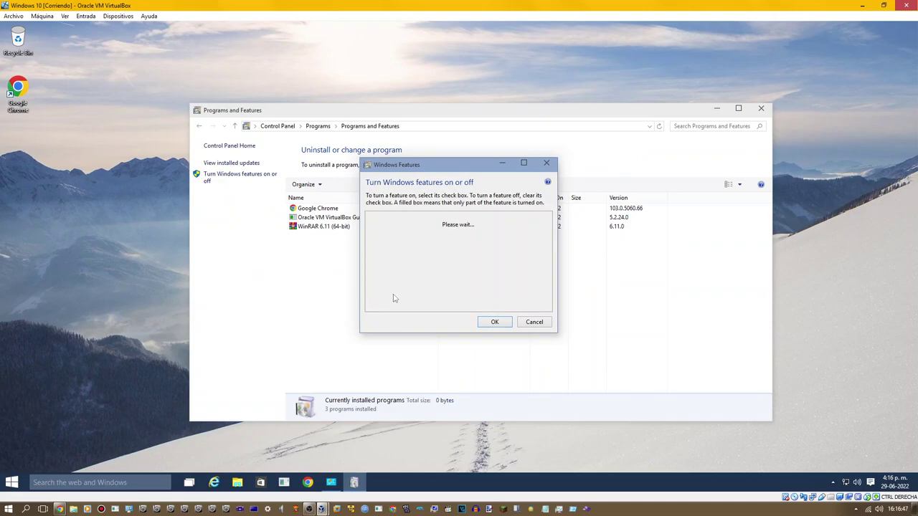
click(378, 250)
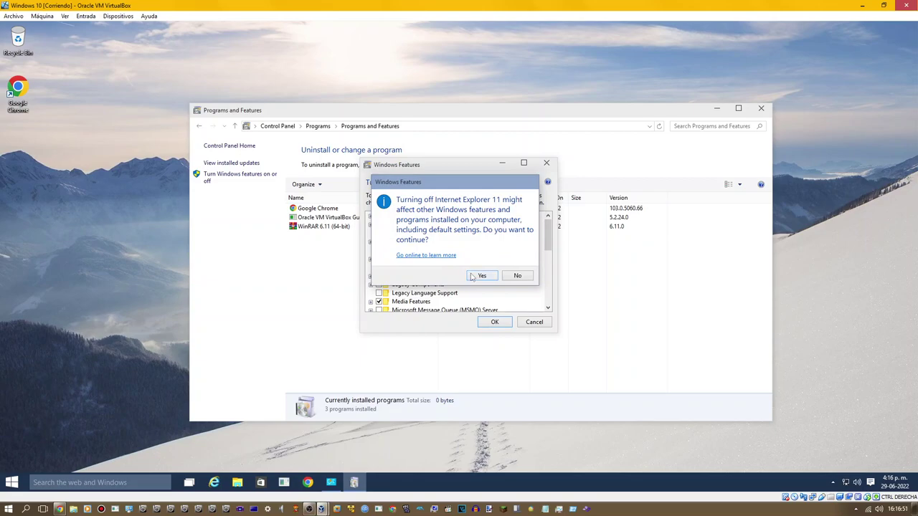
click(475, 276)
Clear the SMB 1.0/CIFS File Sharing Support feature in the Windows Features list.
scroll(441, 260, down, 2)
scroll(414, 256, down, 2)
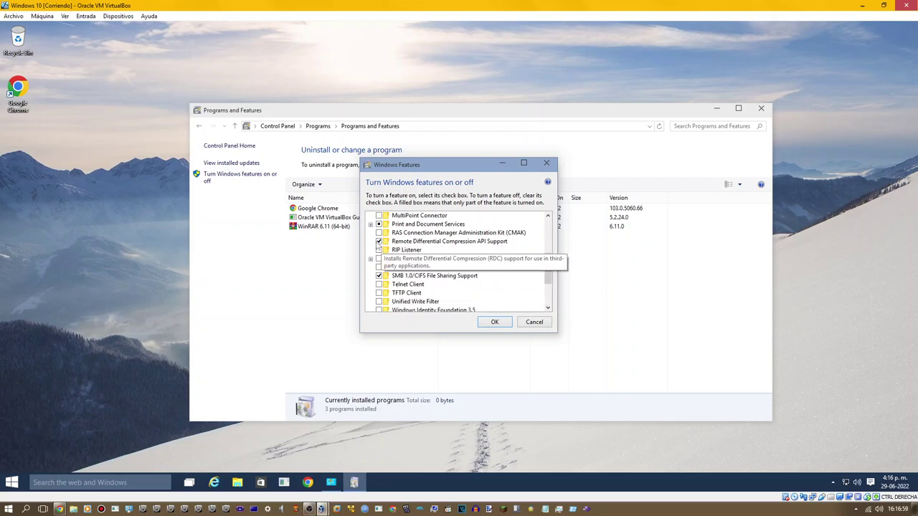
scroll(395, 266, down, 1)
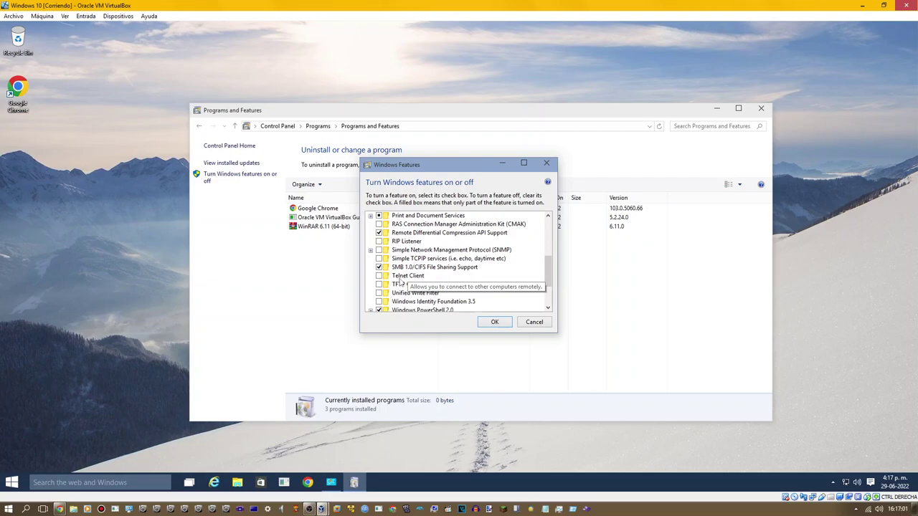
scroll(400, 284, down, 1)
click(380, 249)
scroll(412, 294, down, 1)
scroll(401, 289, down, 1)
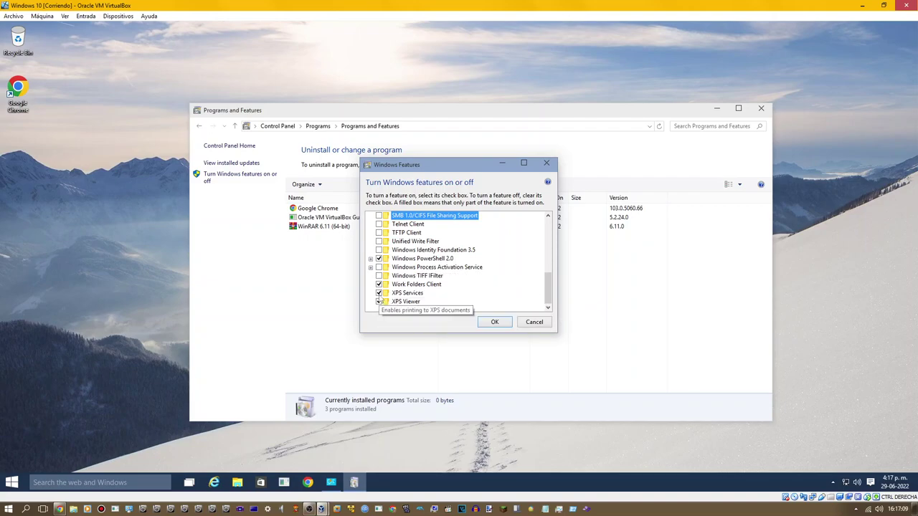
Clear XPS Services and Work Folders Client in the Windows Features list, declining to turn off XPS Viewer.
click(379, 294)
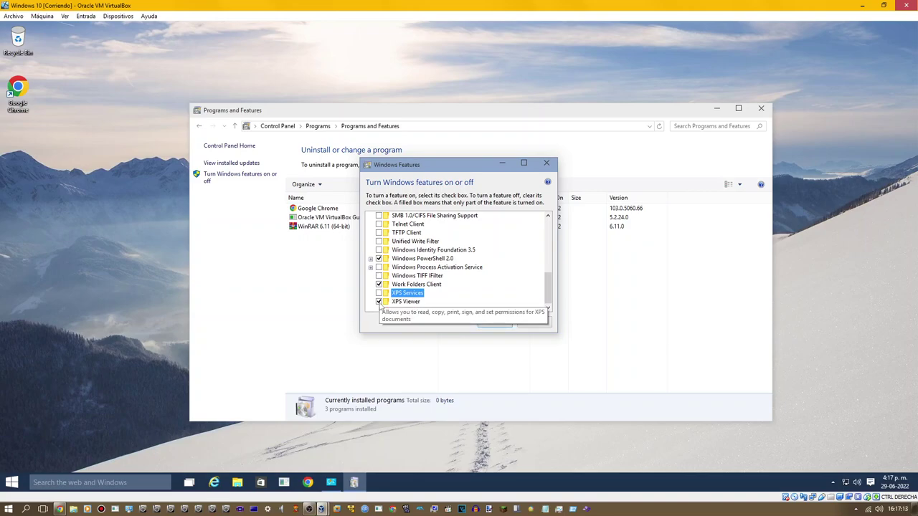
click(379, 302)
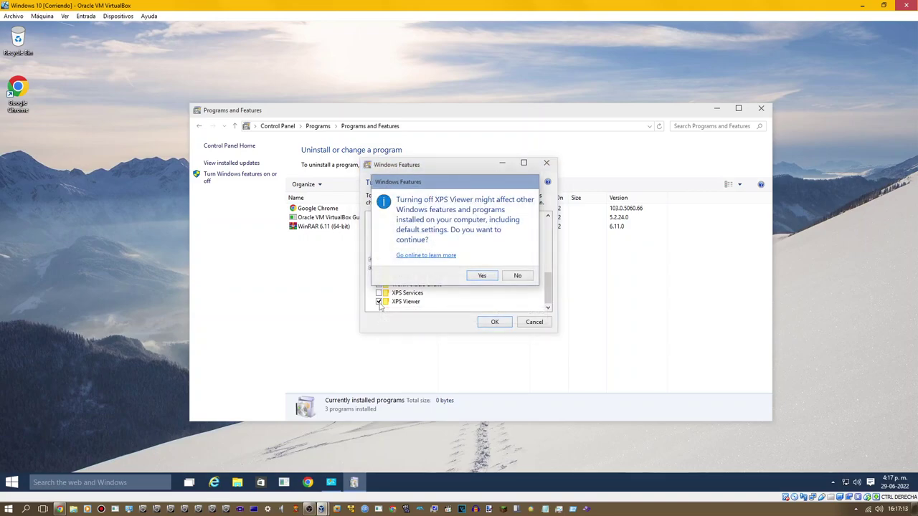
click(518, 277)
click(383, 285)
scroll(402, 284, up, 4)
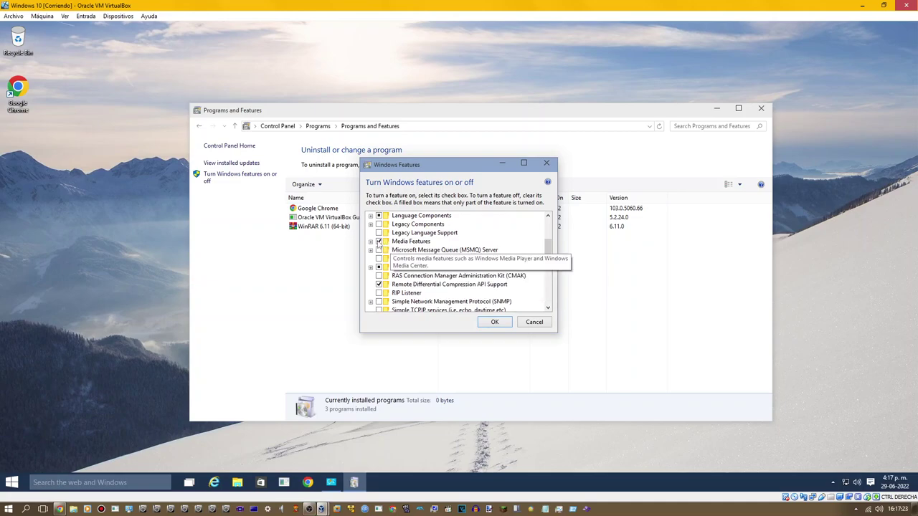
scroll(391, 269, up, 1)
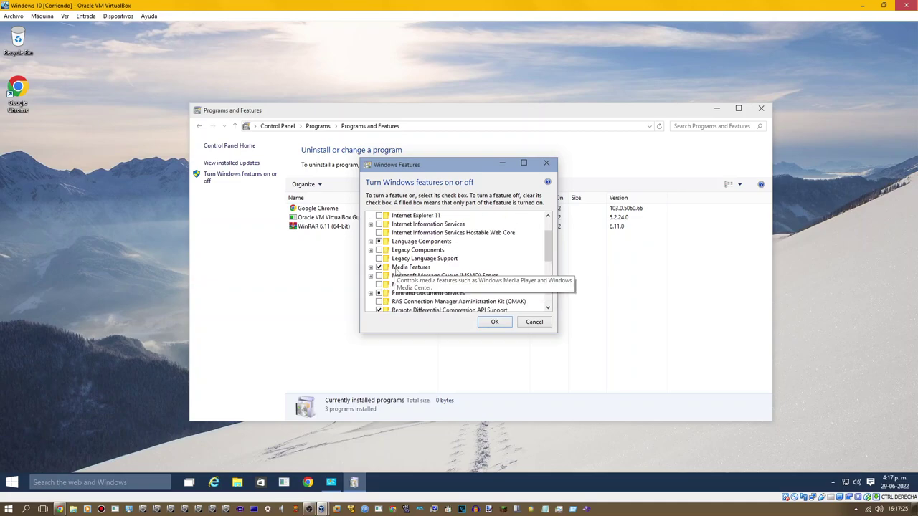
scroll(391, 269, up, 2)
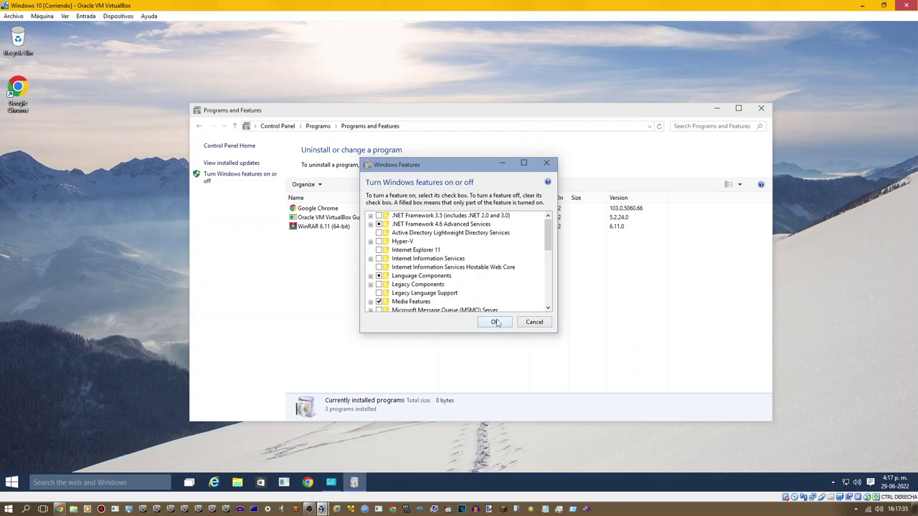
Enable Play Windows Startup sound in the desktop personalization's Sound settings and apply the change.
right_click(87, 369)
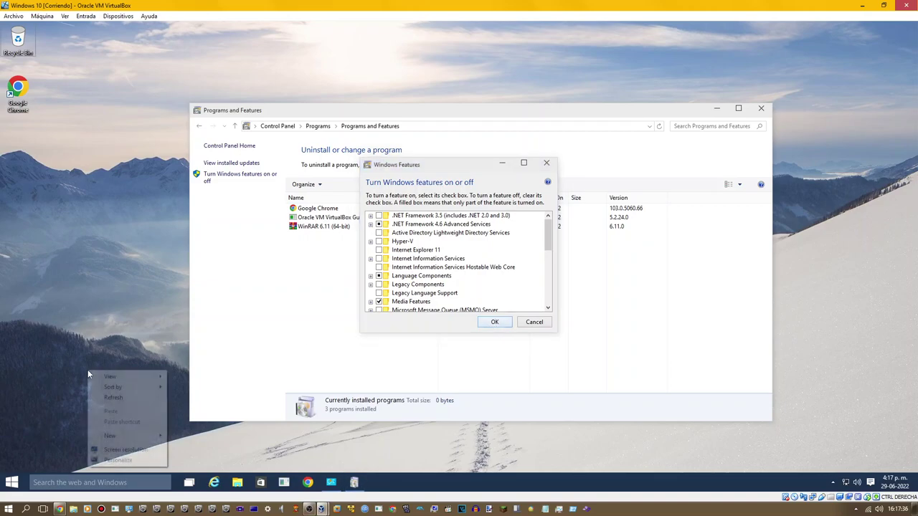
click(119, 460)
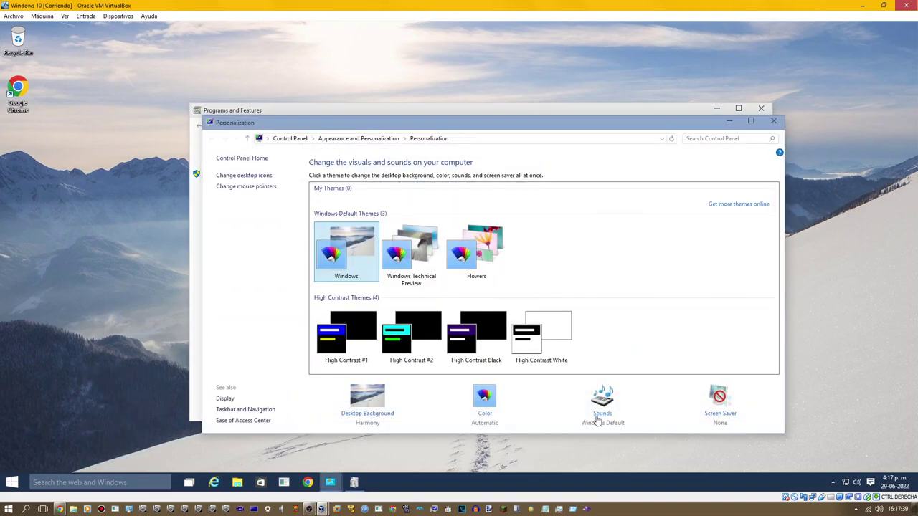
click(599, 416)
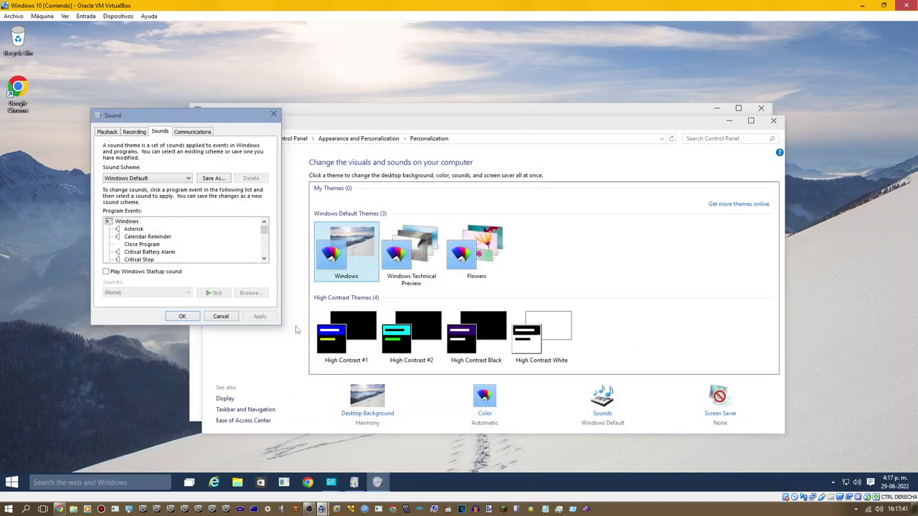
click(172, 272)
click(259, 316)
click(182, 316)
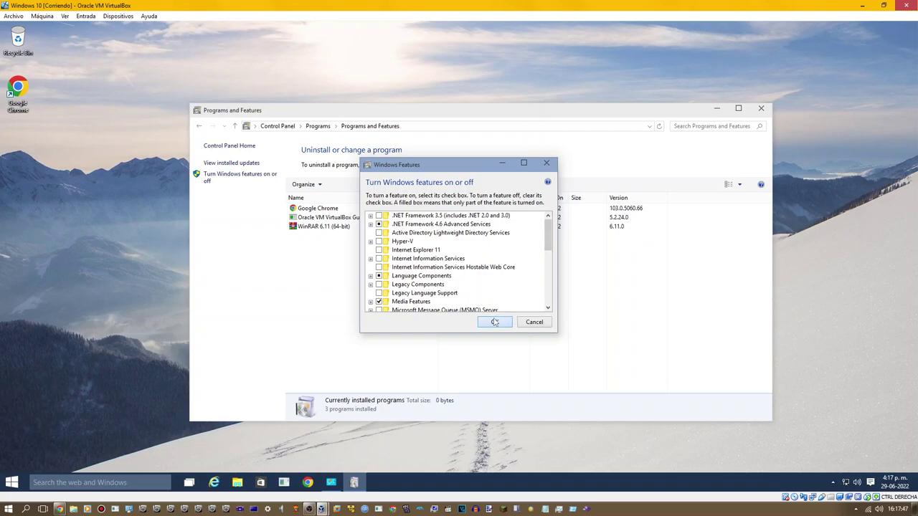
Apply the Windows feature changes and restart the system, moving Chrome beside Internet Explorer on the taskbar during the wait.
click(495, 322)
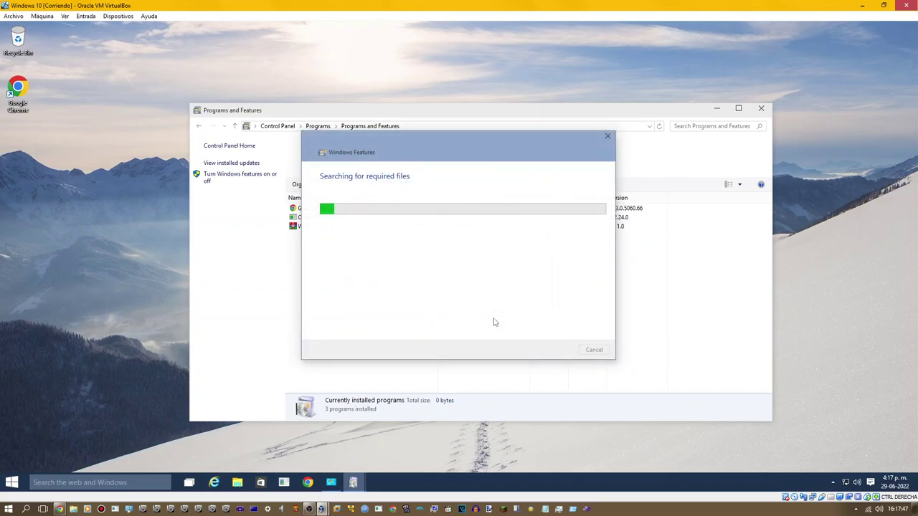
click(761, 108)
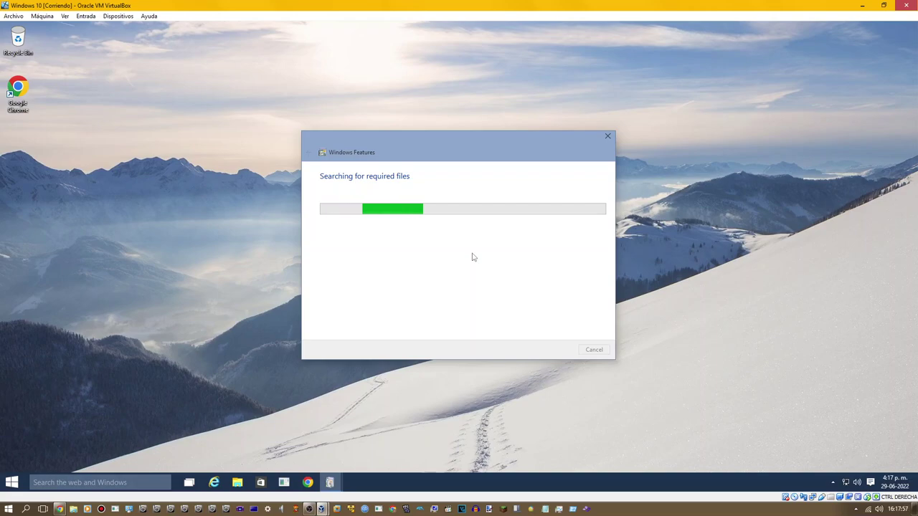
drag(307, 482, 226, 466)
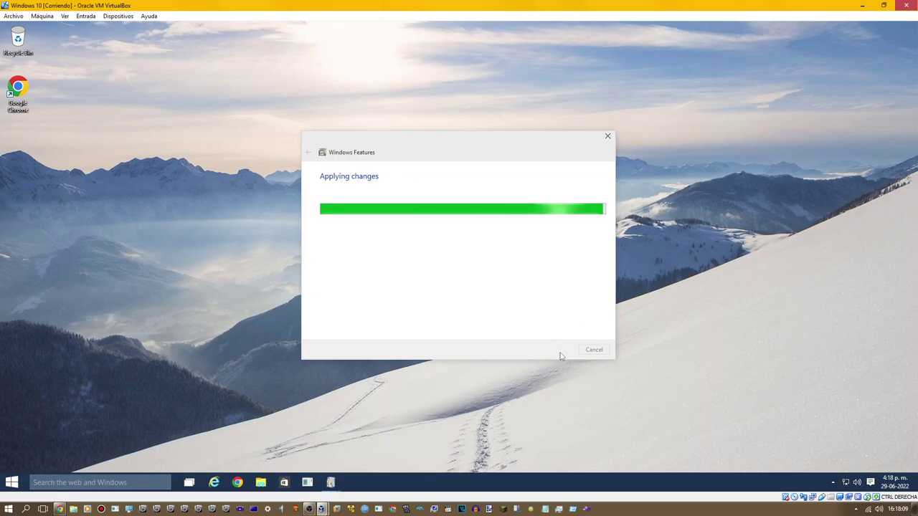
click(554, 354)
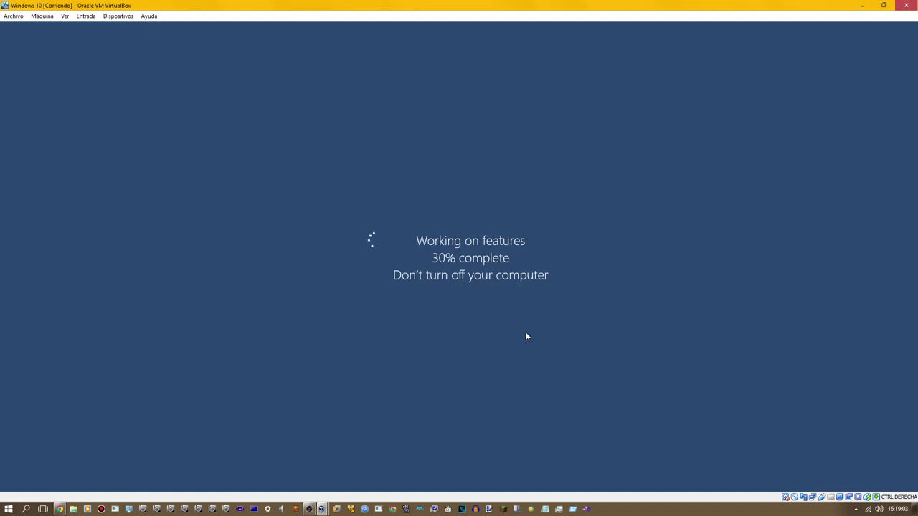
Switch to OBS to check the running recording, and minimize its window.
click(309, 509)
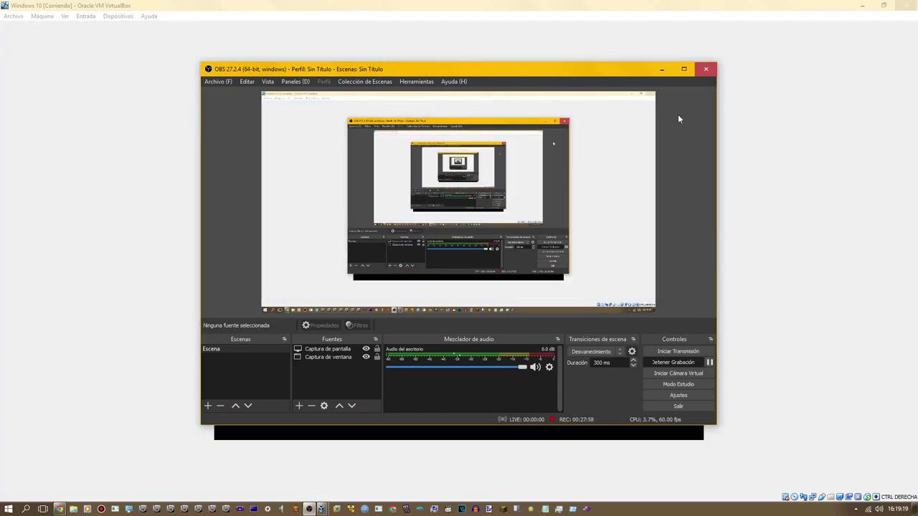
click(662, 69)
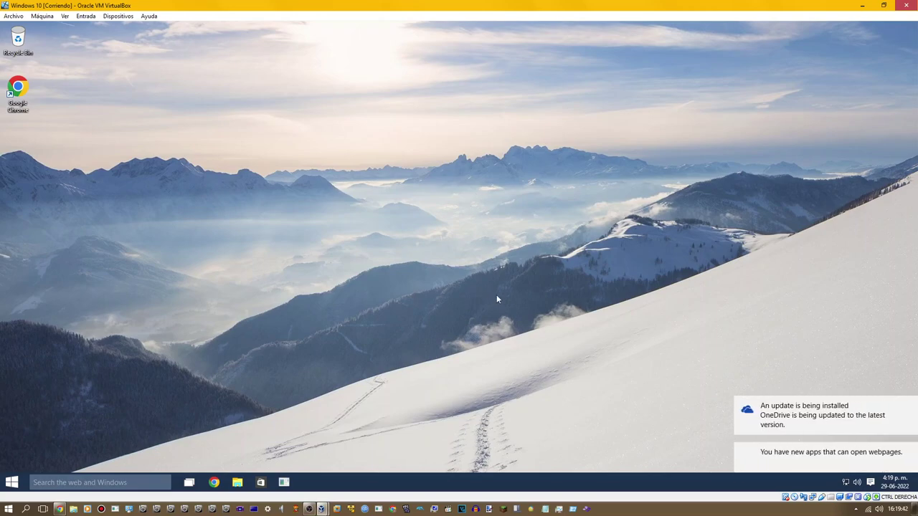
Look through This PC and Local Disk (C:) in File Explorer, dismiss the OneDrive update notification, and close the window.
click(237, 482)
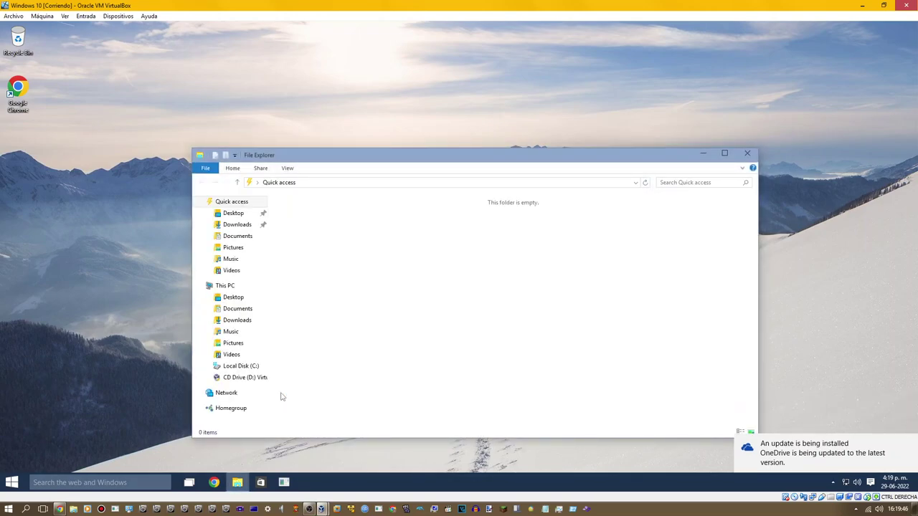
mouse_move(888, 445)
click(913, 440)
click(239, 285)
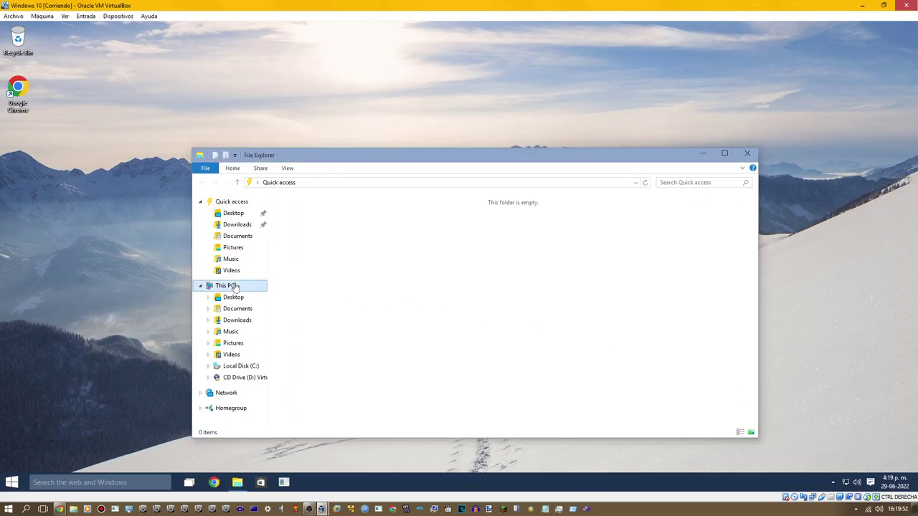
click(320, 300)
double_click(320, 299)
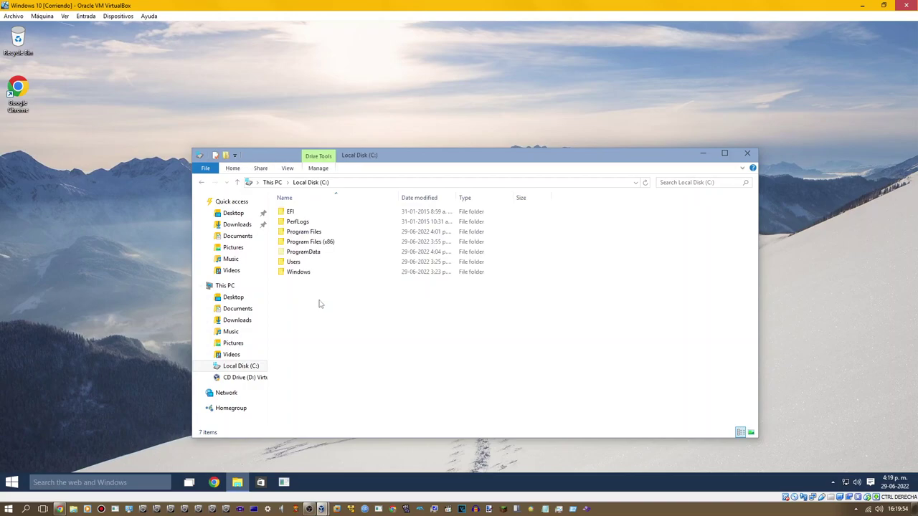
click(748, 154)
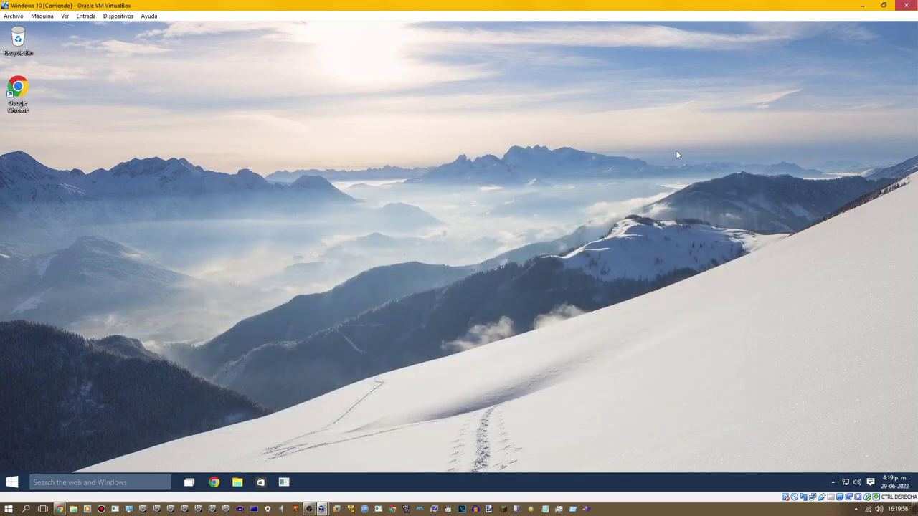
Write "That Windows 7 Startup Sound From 2009" in a new Notepad document and close it without saving.
key(super+r)
key(Return)
text(Tha)
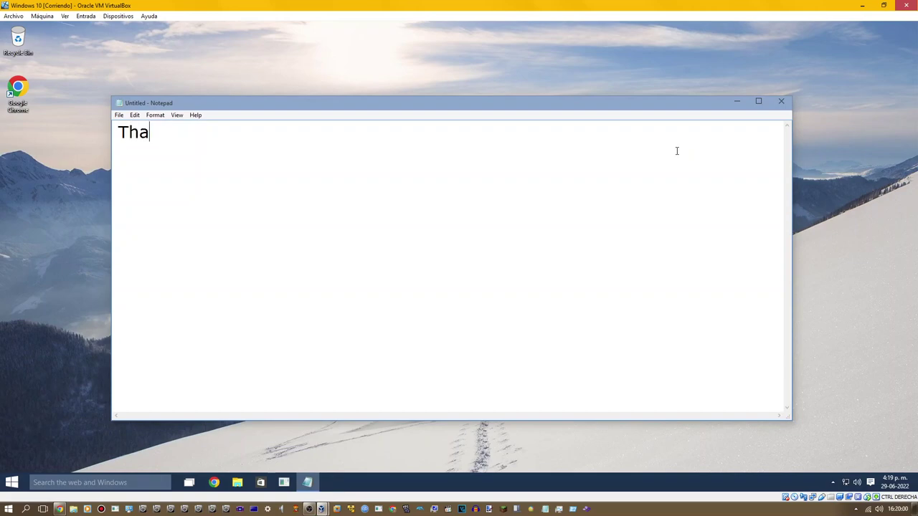
text(t Windows )
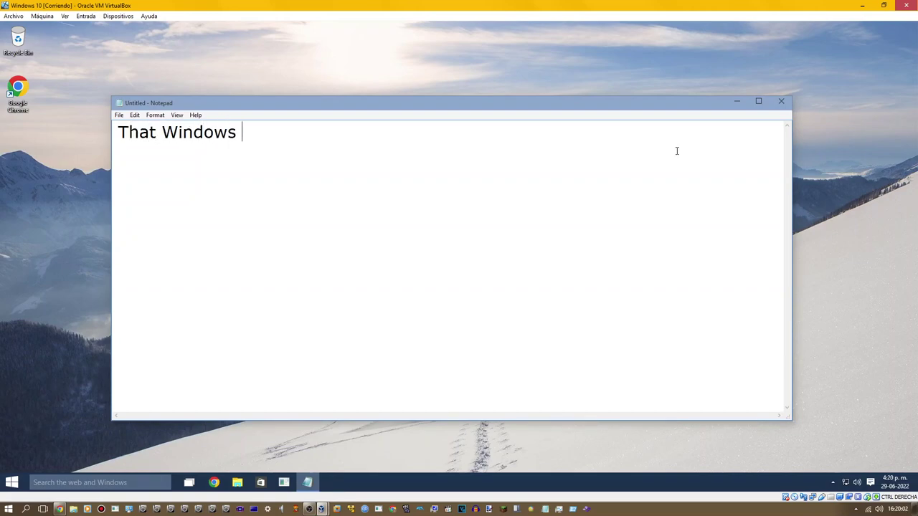
text(7 Star)
text(up)
key(Left)
key(Left)
text(t)
key(Right)
key(Right)
text(Sound)
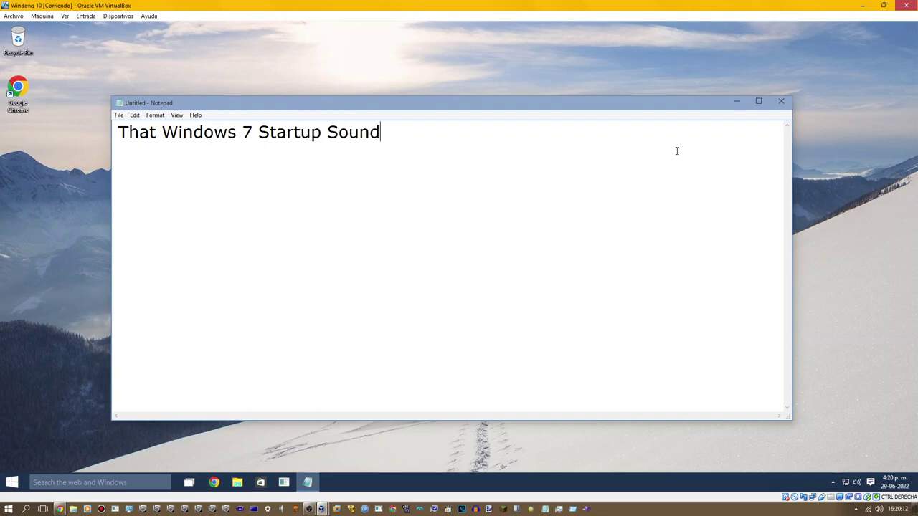
text( From 2009)
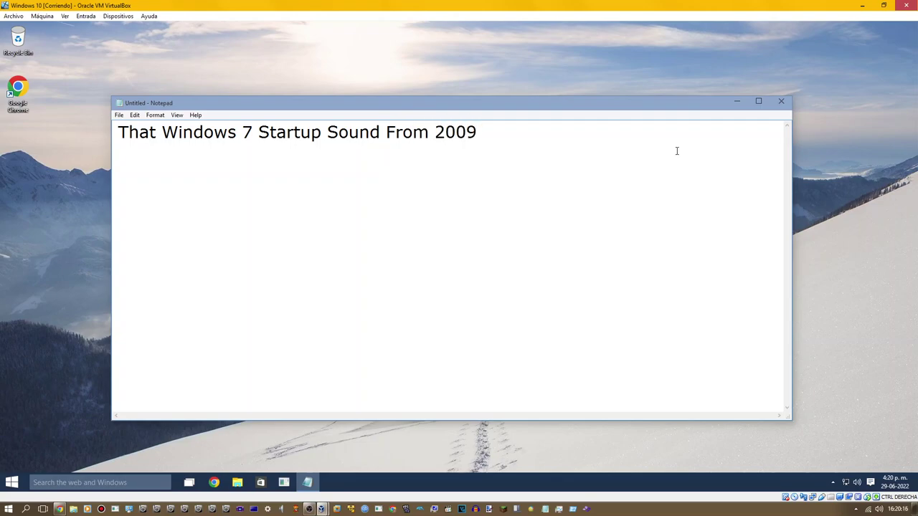
click(783, 101)
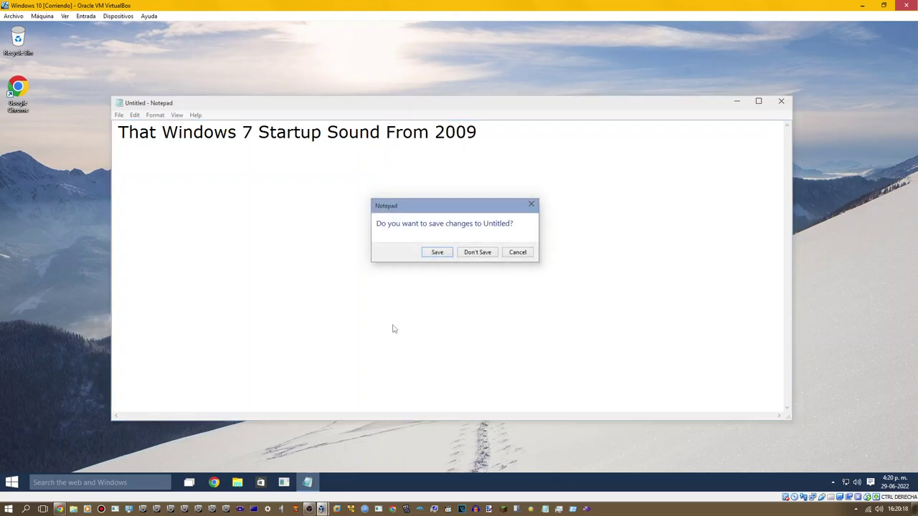
click(461, 258)
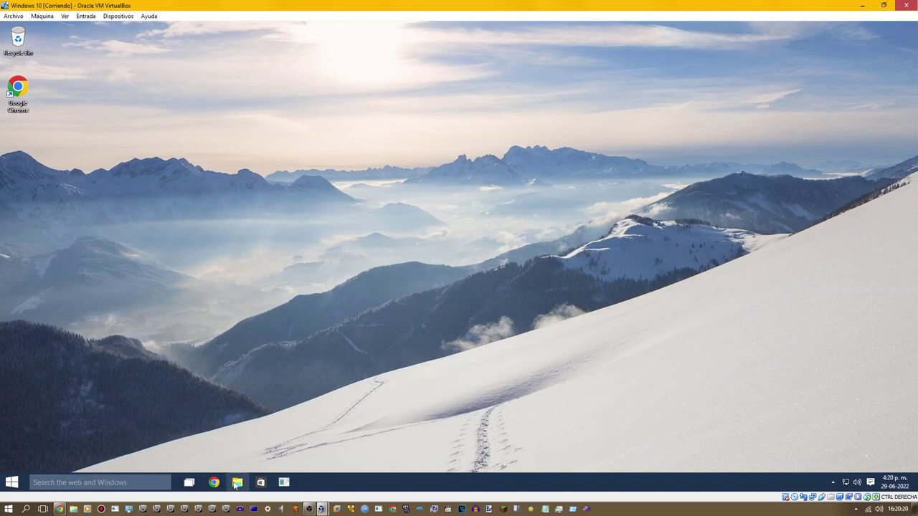
View the folders and drives under This PC in File Explorer, and close the window.
click(238, 482)
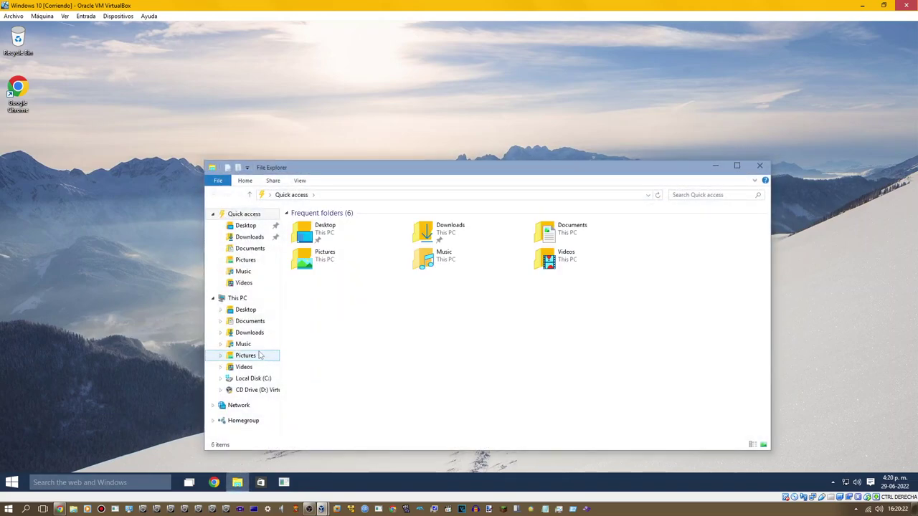
click(236, 297)
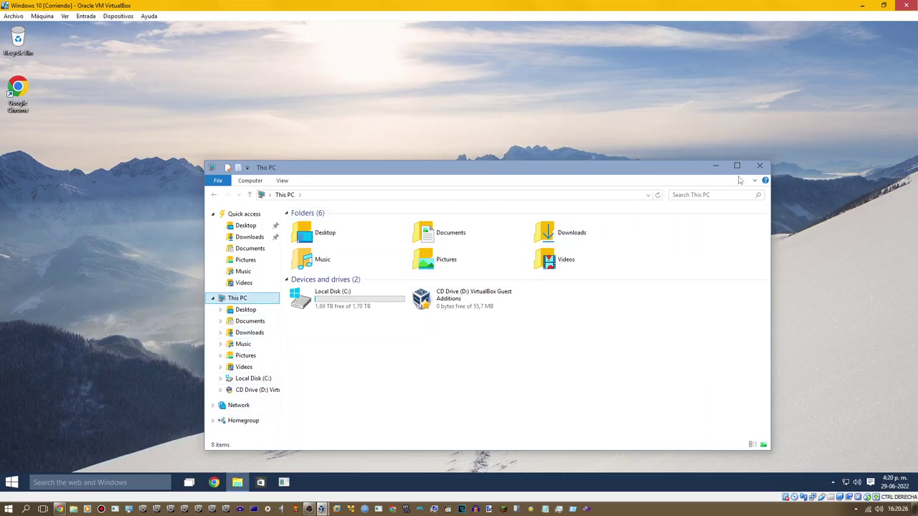
click(760, 166)
Examine the full app list on the Start screen, including the Windows System and Windows Ease of Access folders.
click(12, 482)
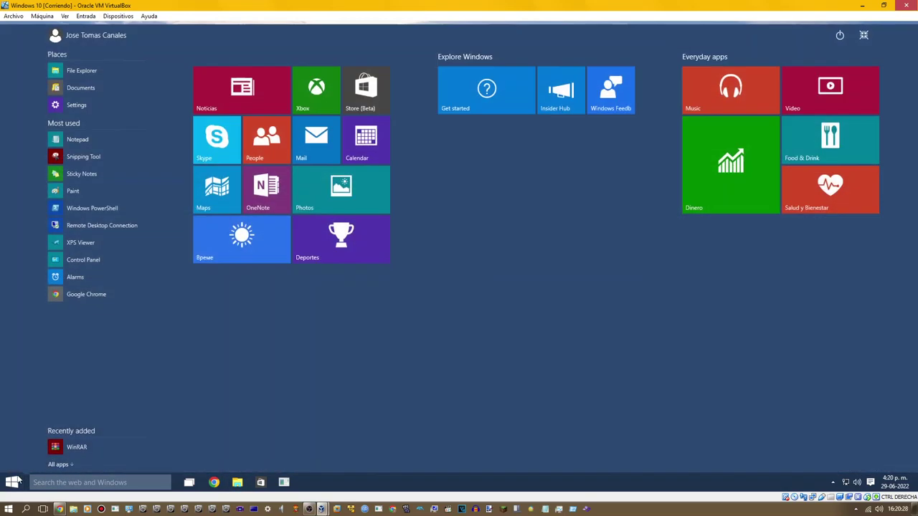
click(61, 463)
scroll(79, 391, down, 15)
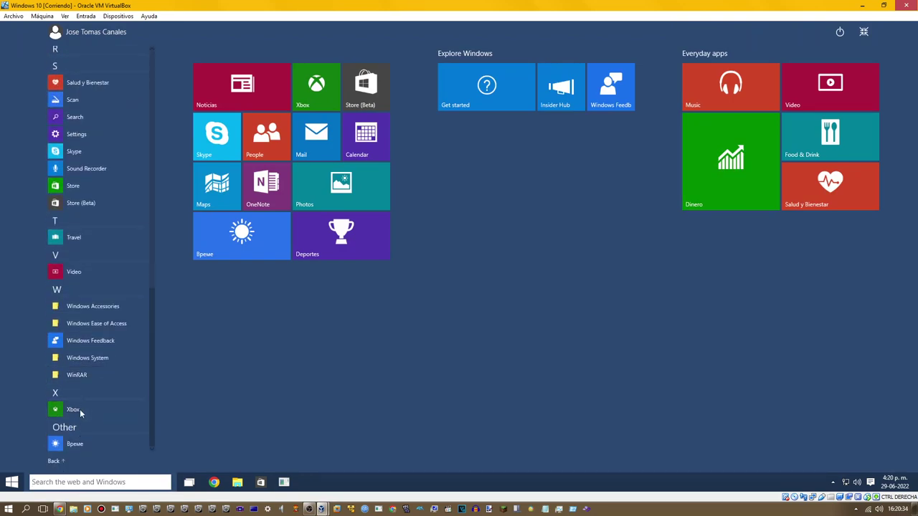
click(81, 365)
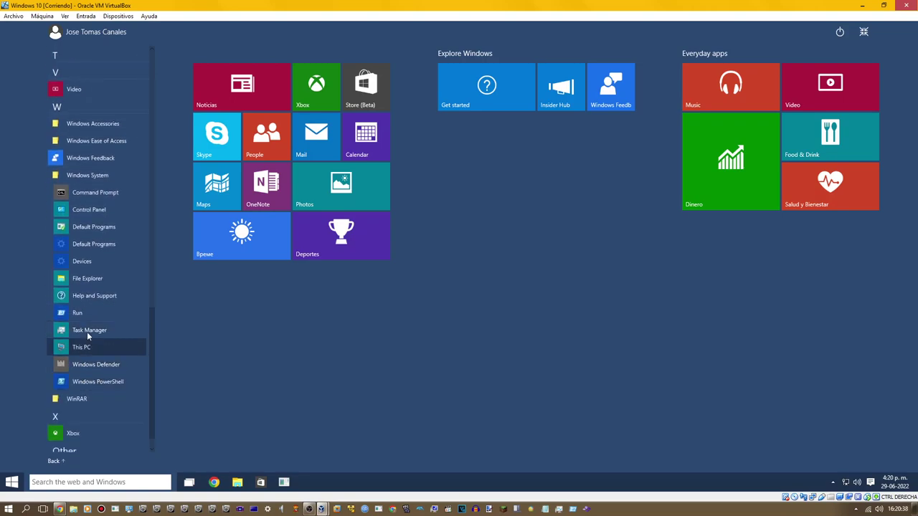
click(86, 175)
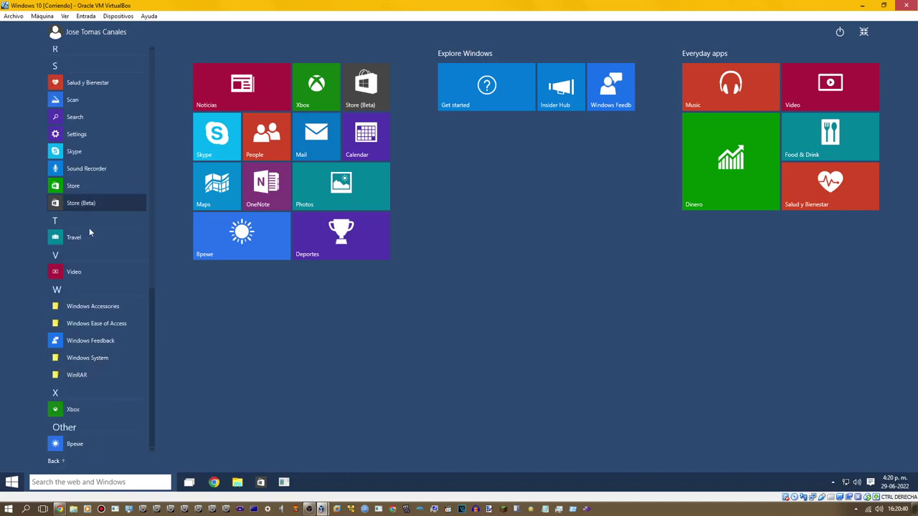
click(69, 364)
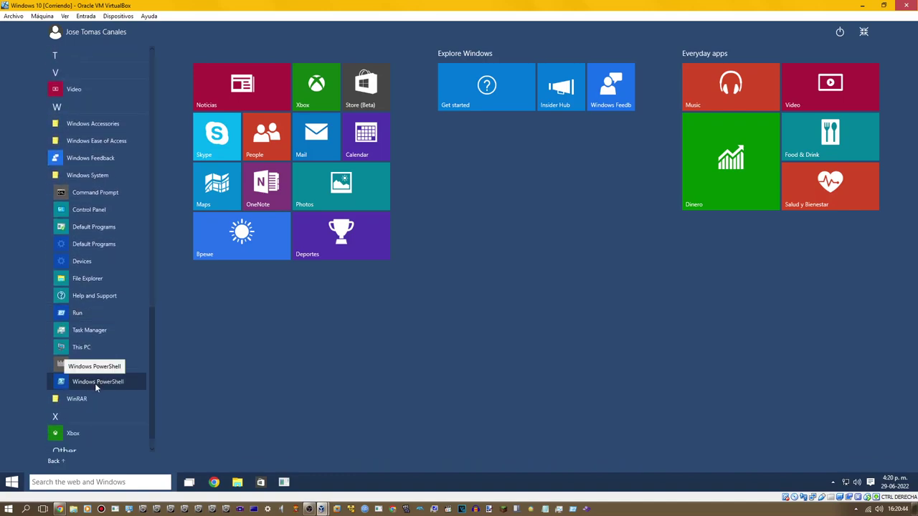
scroll(71, 344, up, 2)
scroll(64, 332, up, 1)
click(68, 356)
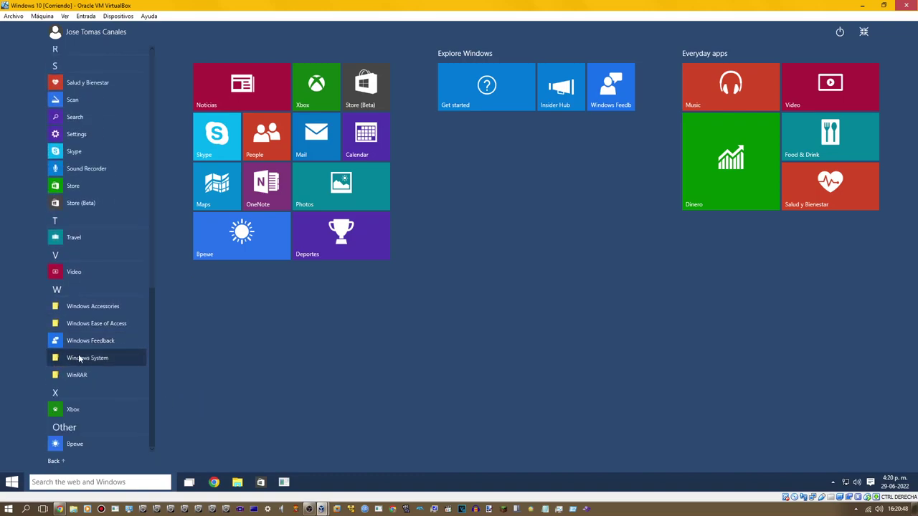
click(79, 326)
click(79, 326)
Pin Windows Media Player from the Windows Accessories folder to the taskbar.
click(79, 306)
scroll(82, 316, down, 3)
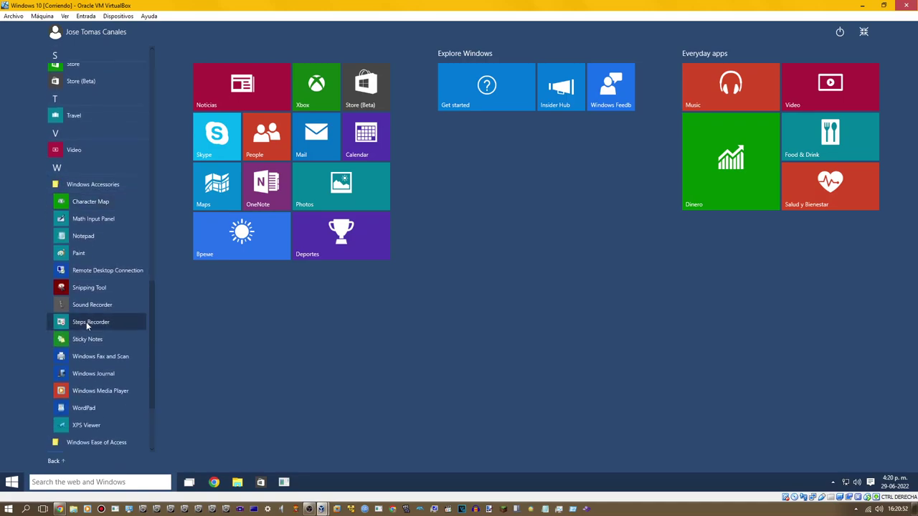
right_click(85, 272)
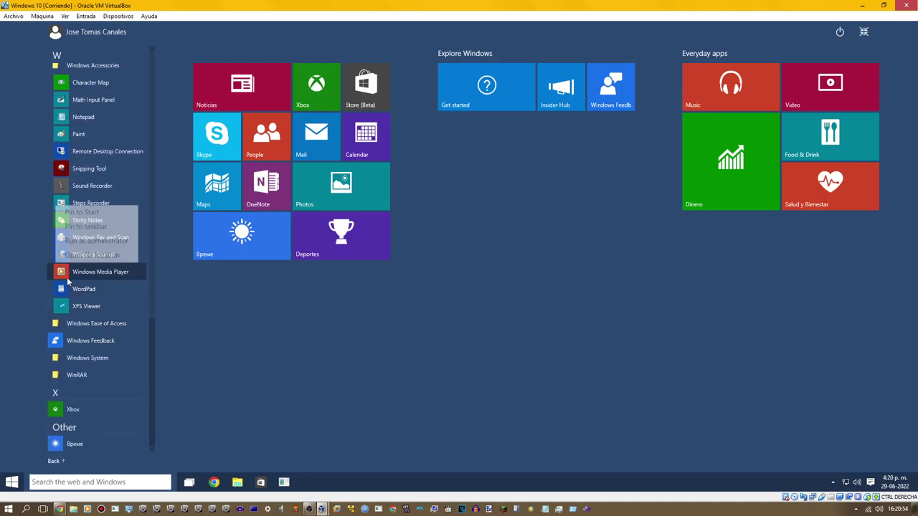
click(85, 225)
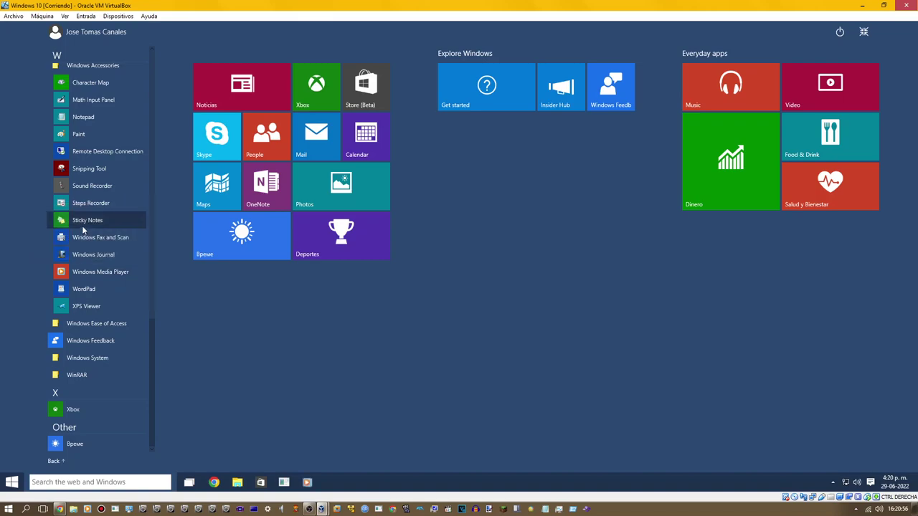
Start Paint and draw the number 10009 freehand in black across the upper part of the canvas.
click(79, 134)
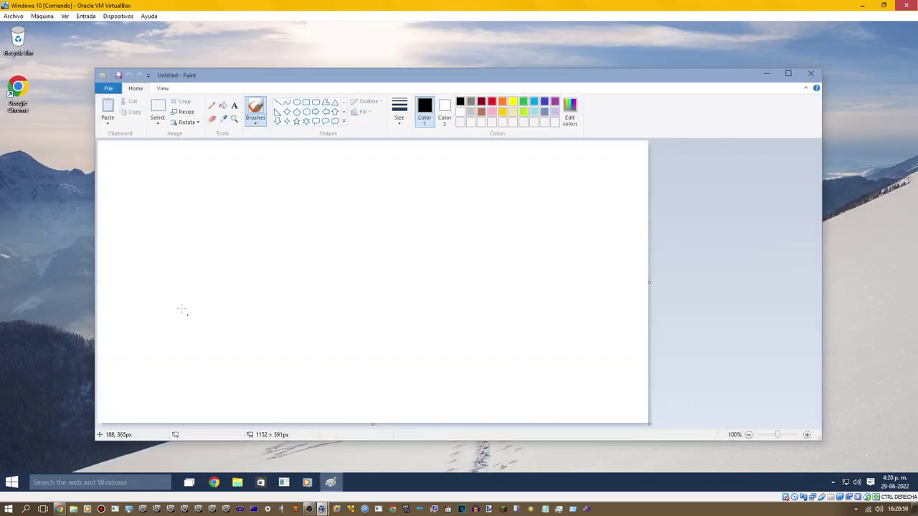
mouse_move(175, 251)
mouse_down()
mouse_move(171, 188)
mouse_move(159, 202)
mouse_up()
mouse_move(197, 234)
mouse_down()
mouse_move(251, 224)
mouse_move(215, 208)
mouse_move(198, 237)
mouse_up()
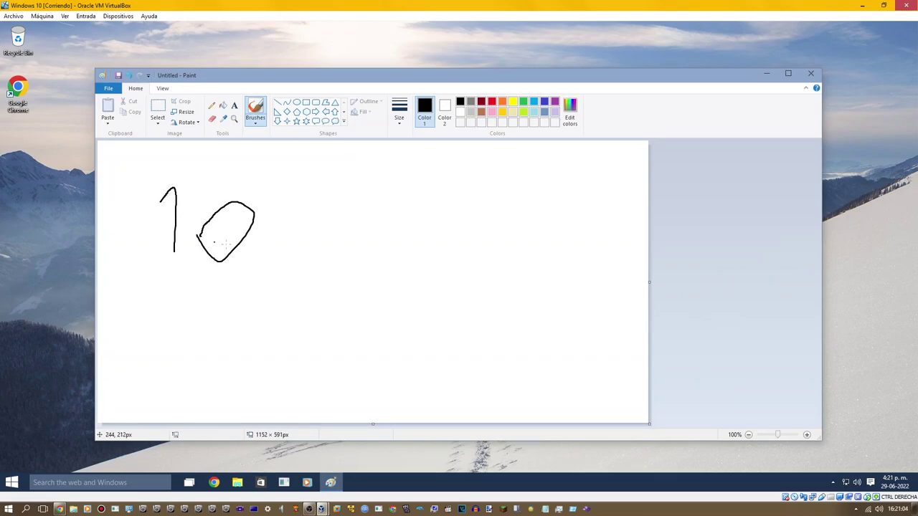
mouse_move(274, 241)
mouse_down()
mouse_move(301, 238)
mouse_move(273, 235)
mouse_move(273, 248)
mouse_up()
mouse_move(329, 243)
mouse_down()
mouse_move(352, 259)
mouse_move(336, 215)
mouse_move(334, 252)
mouse_up()
mouse_move(404, 268)
mouse_down()
mouse_move(396, 209)
mouse_move(404, 233)
mouse_up()
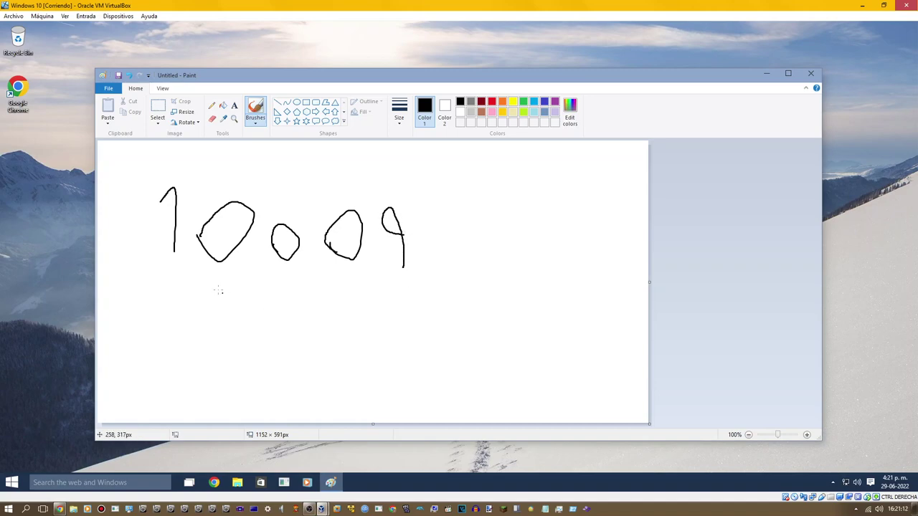
Underline the number, handwrite WINDOWS below the line, and close Paint without saving the drawing.
mouse_move(120, 259)
mouse_down()
mouse_move(348, 298)
mouse_move(479, 288)
mouse_up()
mouse_move(149, 288)
mouse_down()
mouse_move(192, 324)
mouse_move(243, 303)
mouse_up()
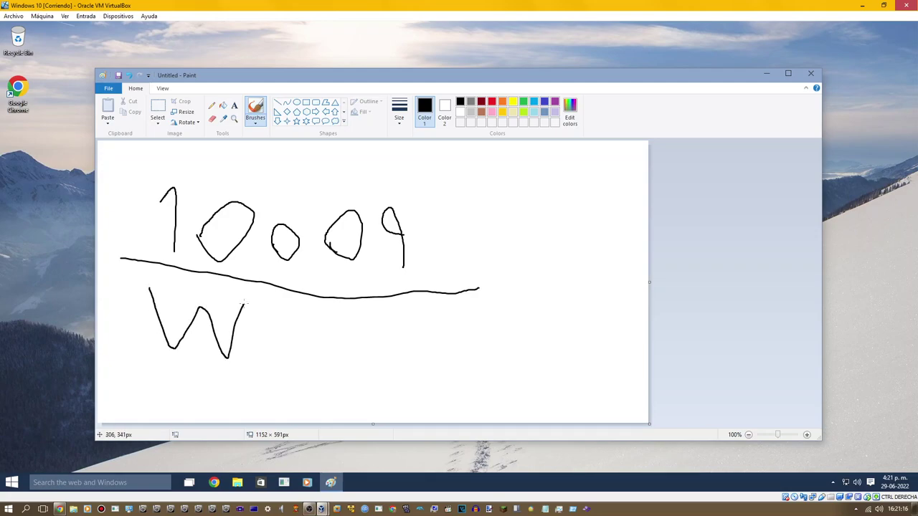
click(272, 312)
mouse_move(261, 366)
mouse_down()
mouse_move(271, 330)
mouse_move(335, 306)
mouse_up()
mouse_move(353, 359)
mouse_down()
mouse_move(378, 323)
mouse_move(350, 344)
mouse_up()
mouse_move(416, 340)
mouse_down()
mouse_move(425, 318)
mouse_move(434, 361)
mouse_up()
mouse_move(463, 310)
mouse_down()
mouse_move(523, 350)
mouse_move(553, 294)
mouse_move(583, 312)
mouse_move(552, 353)
mouse_move(546, 343)
mouse_up()
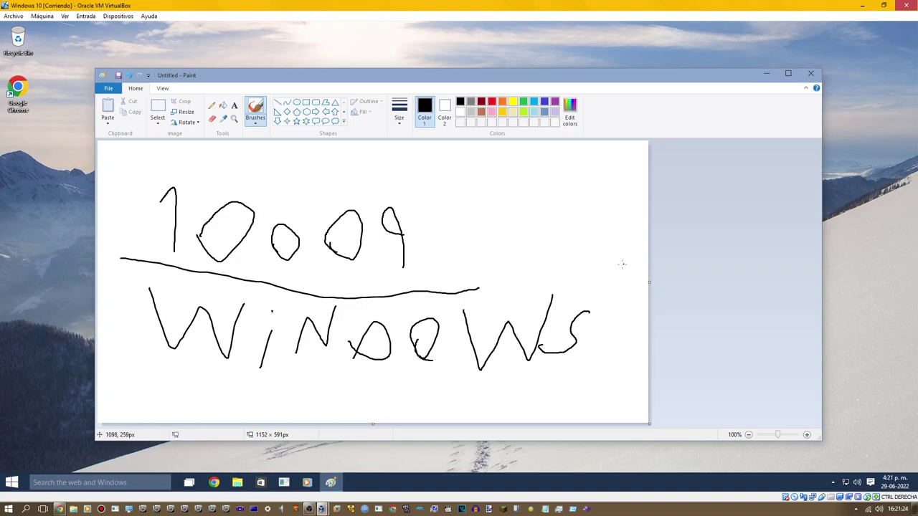
click(813, 73)
click(485, 261)
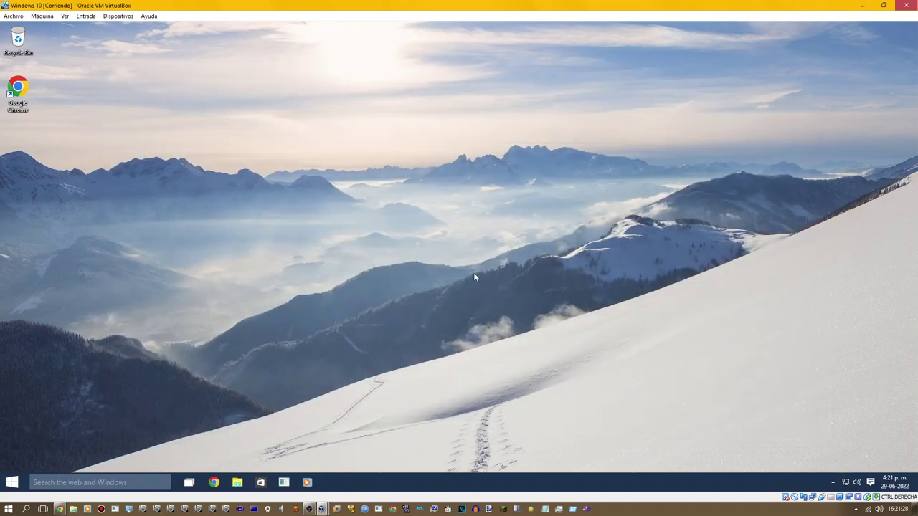
Launch Windows Media Player, finish its initial settings to reach the music library, and close the player window.
click(307, 482)
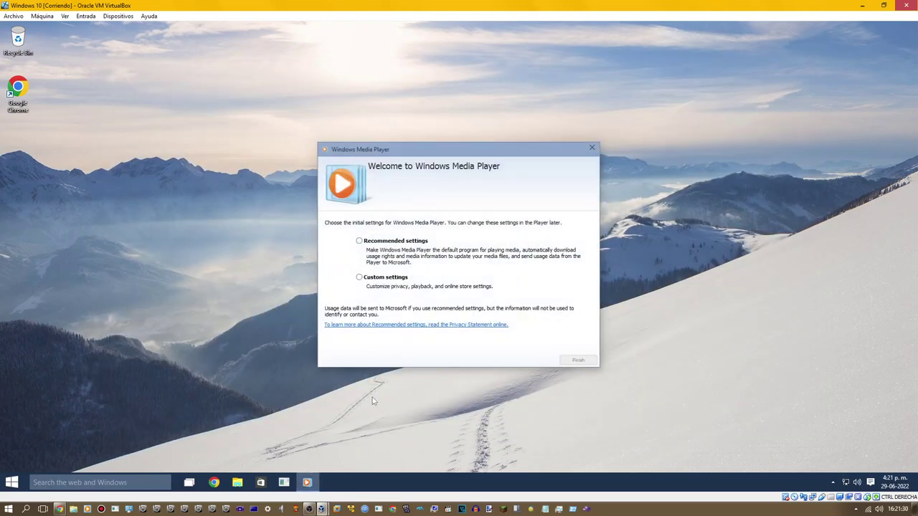
click(577, 360)
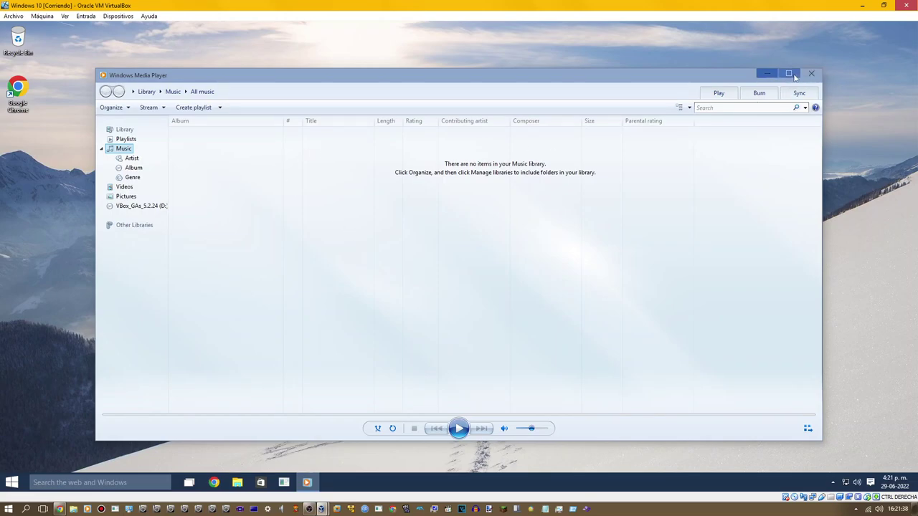
click(767, 73)
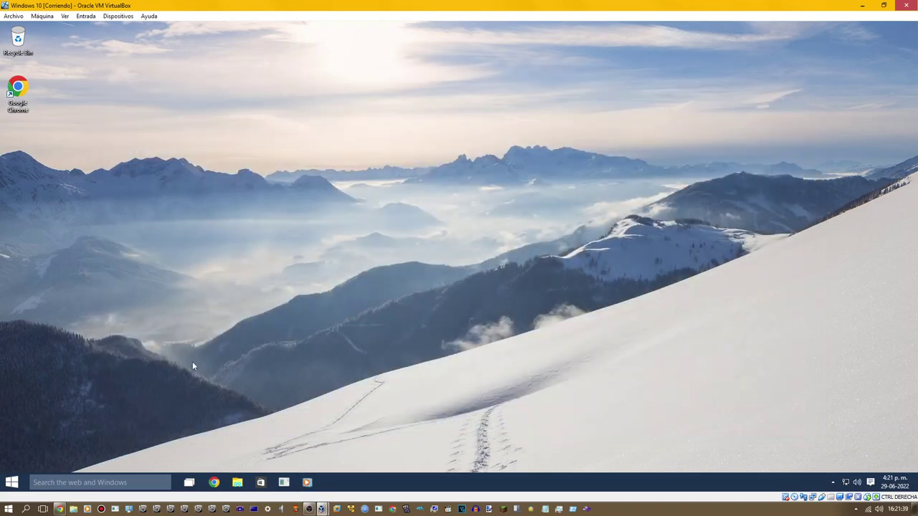
Shut down Windows 10 in the virtual machine and switch to the OBS window.
click(12, 482)
click(839, 33)
click(839, 48)
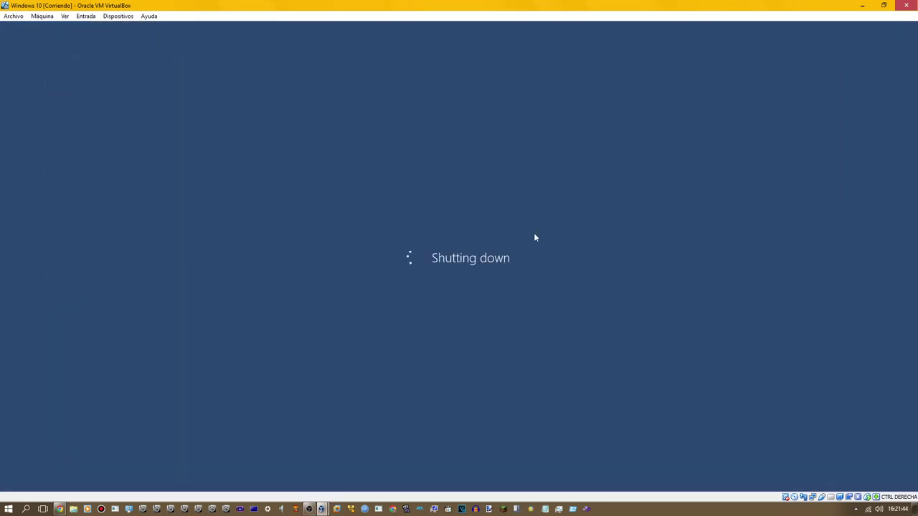
click(309, 509)
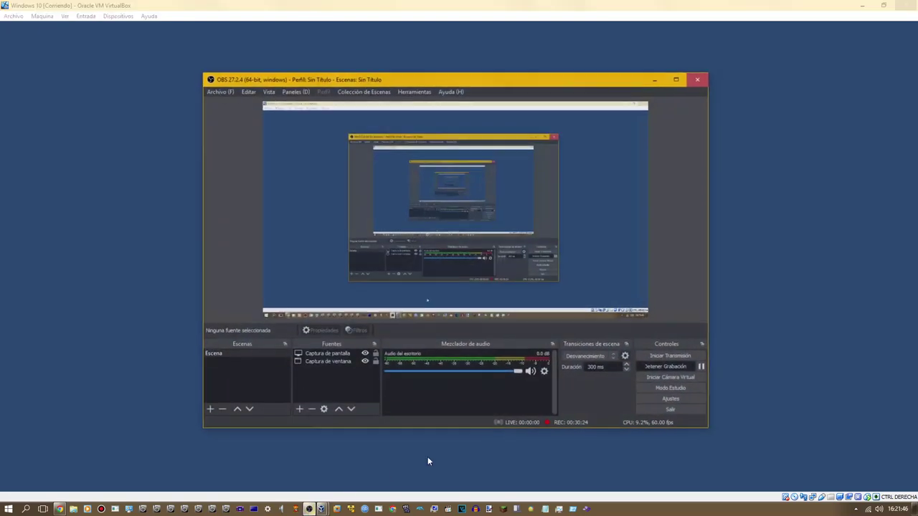